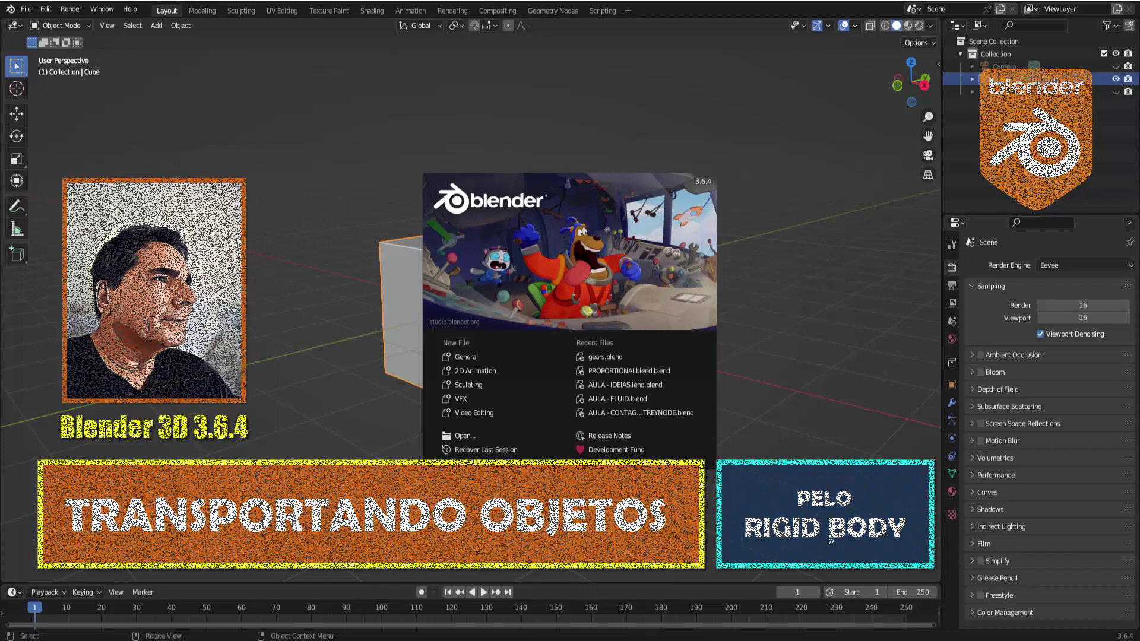
# - Dismiss the startup splash screen to reveal the default cube scene
pyautogui.click(548, 122)
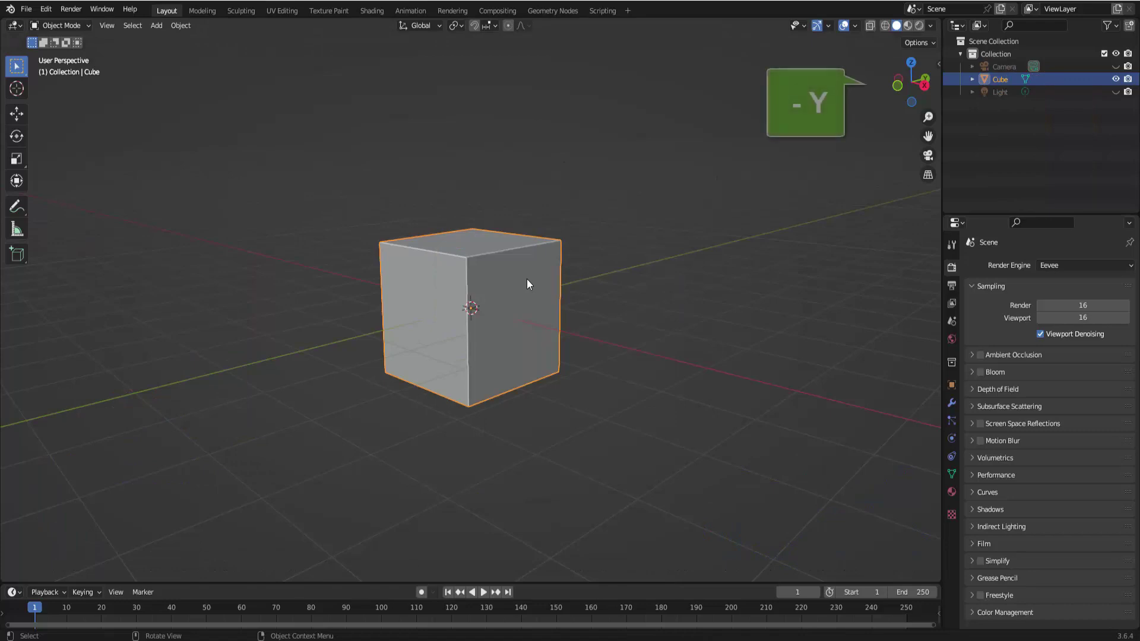
# - From the front view, move the cube up 1 m along Z, then orbit to an angled view
pyautogui.click(895, 88)
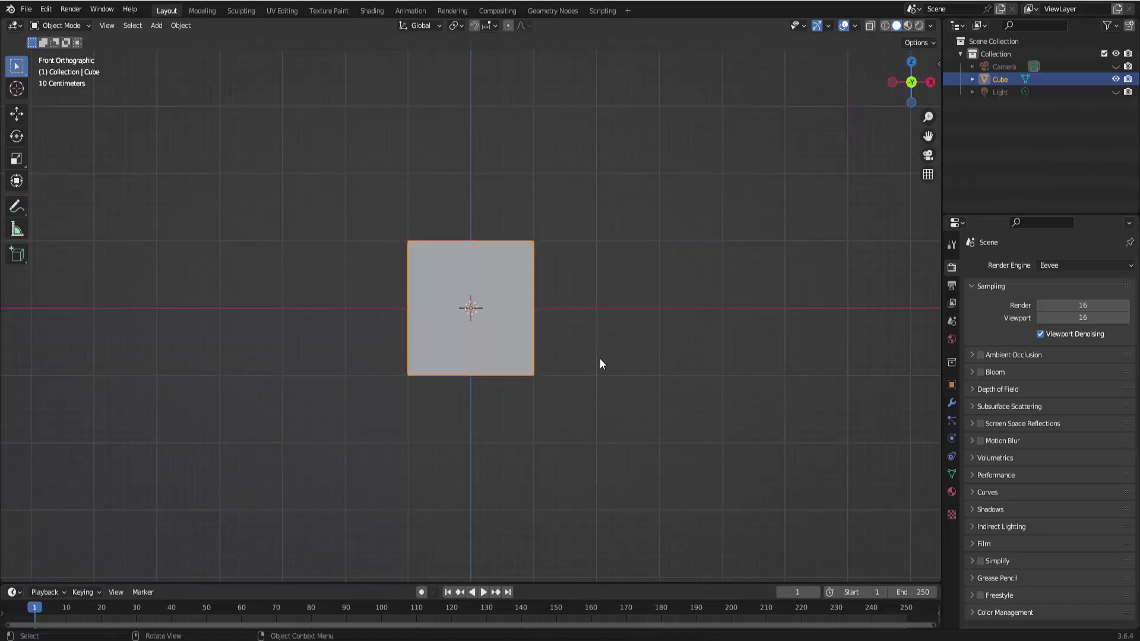
pyautogui.press('g')
pyautogui.press('z')
pyautogui.press('1')
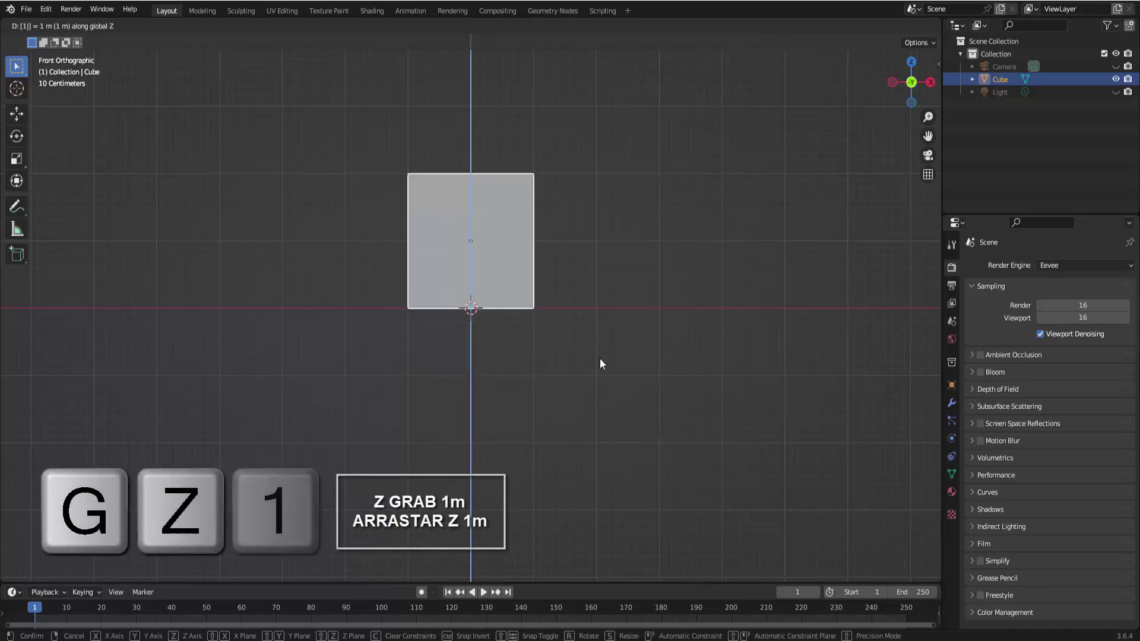
pyautogui.press('Return')
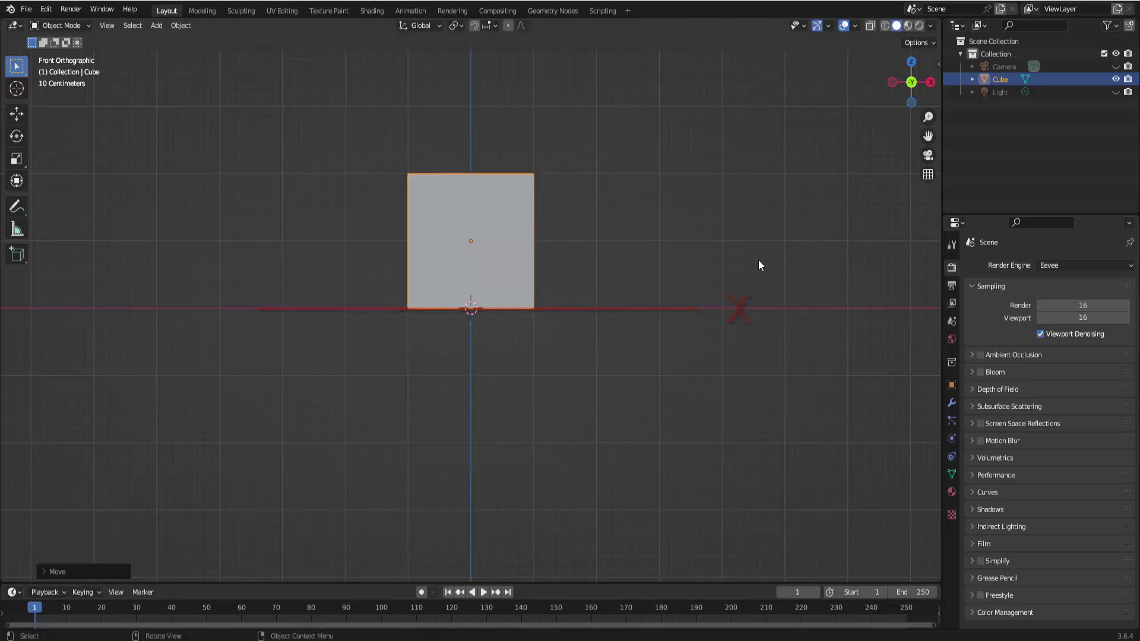
pyautogui.moveTo(757, 259)
pyautogui.mouseDown(button='middle')
pyautogui.moveTo(674, 302)
pyautogui.moveTo(673, 291)
pyautogui.mouseUp(button='middle')
# - Enter Edit Mode with face select and select the cube's top face
pyautogui.click(55, 26)
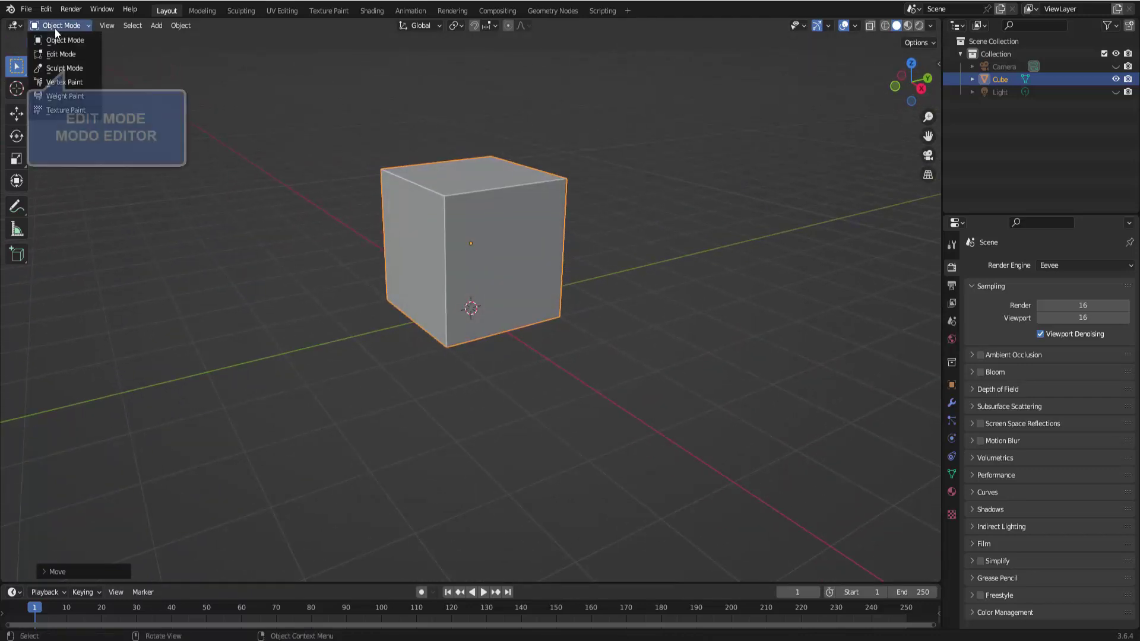
pyautogui.click(63, 55)
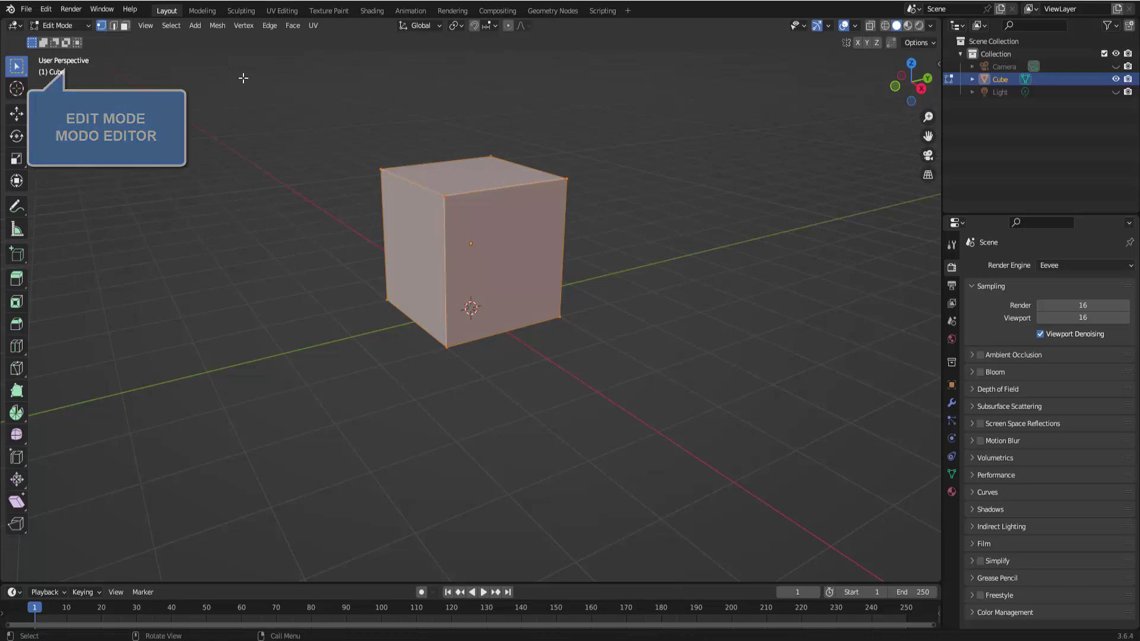
pyautogui.click(125, 26)
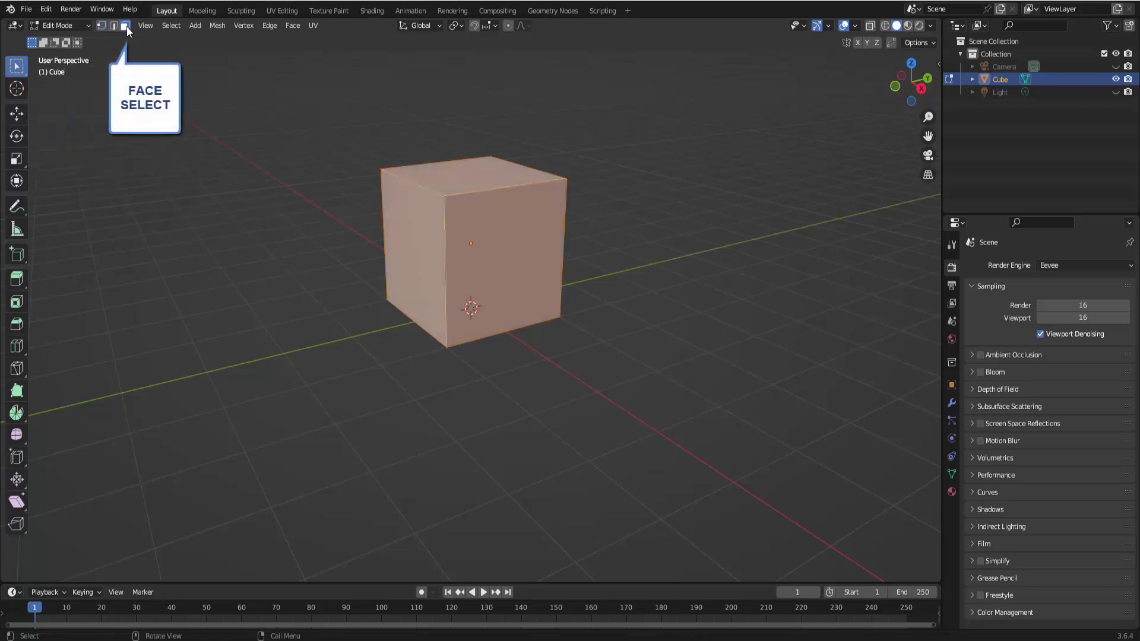
pyautogui.click(476, 167)
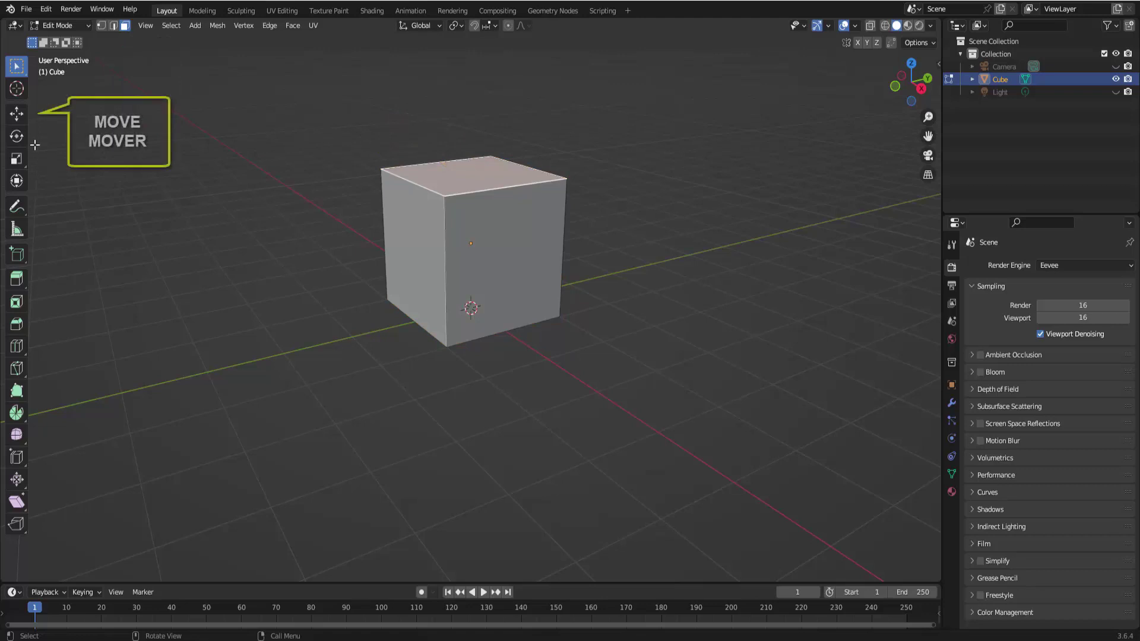
# - Lower the top face about 1.098 m, then delete it to open the box
pyautogui.click(19, 115)
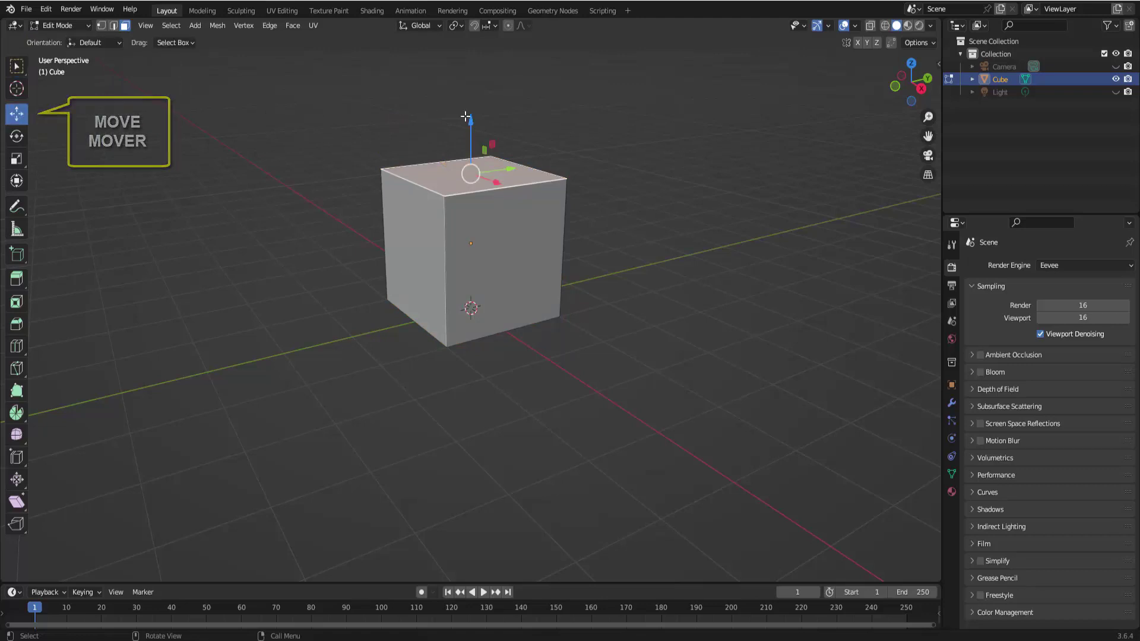
pyautogui.moveTo(471, 122); pyautogui.dragTo(470, 205)
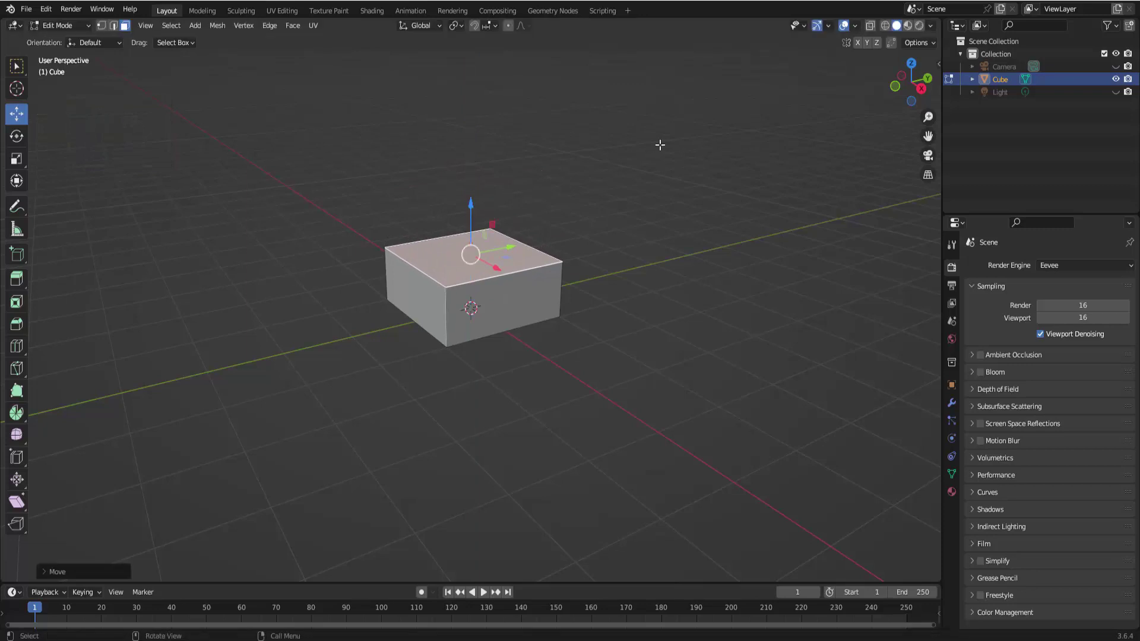
pyautogui.press('x')
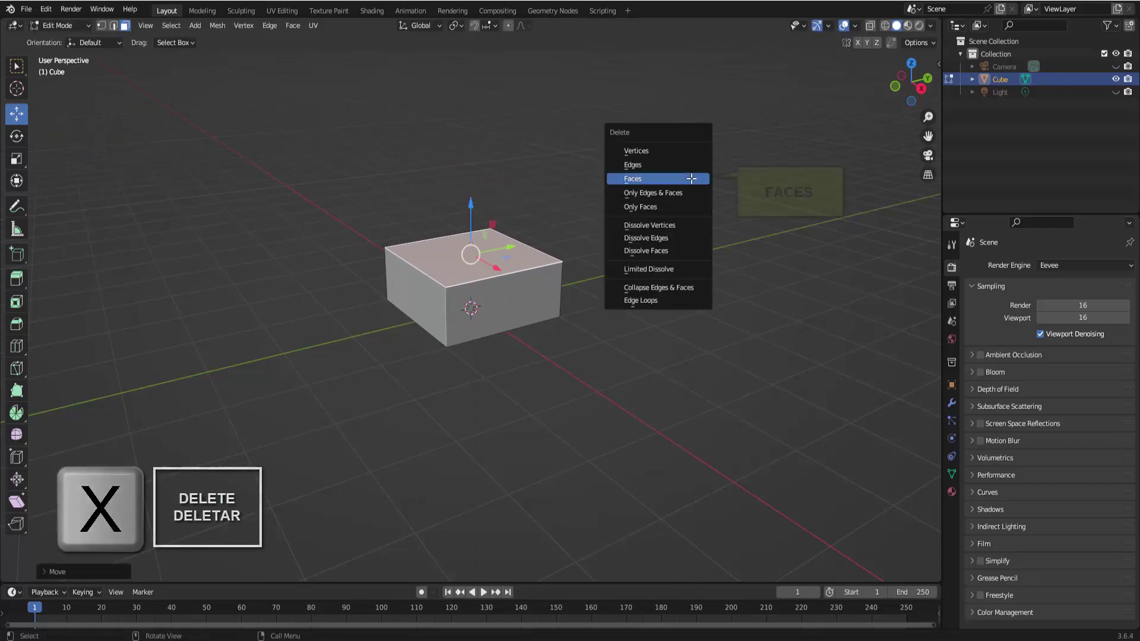
pyautogui.click(691, 178)
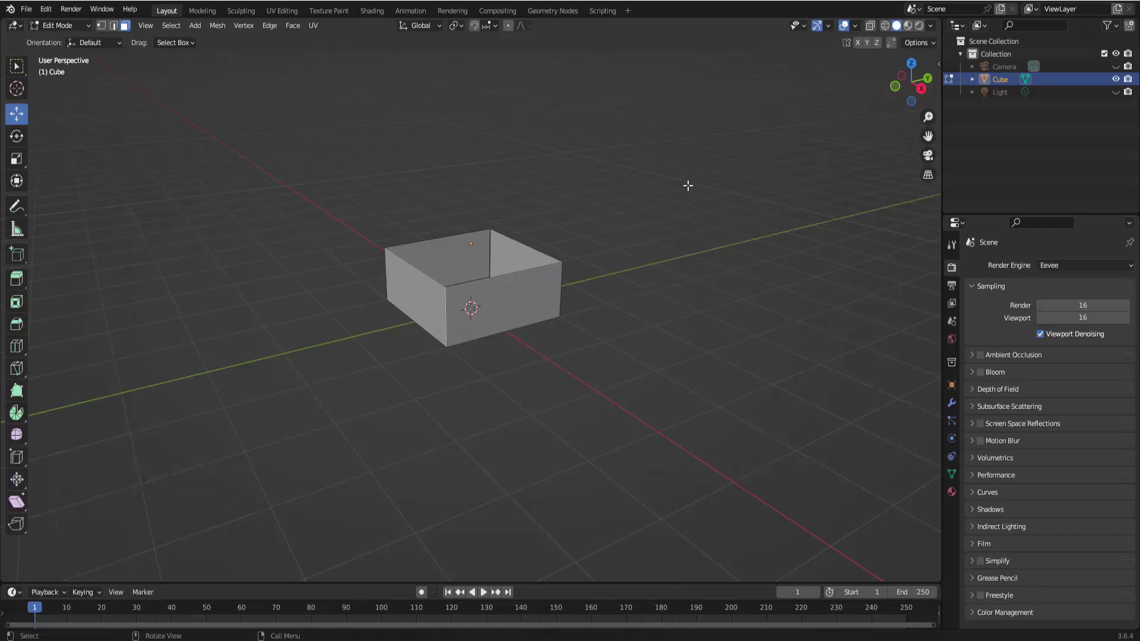
# - Back in Object Mode, apply a Solidify modifier with Even Thickness to the box
pyautogui.click(55, 27)
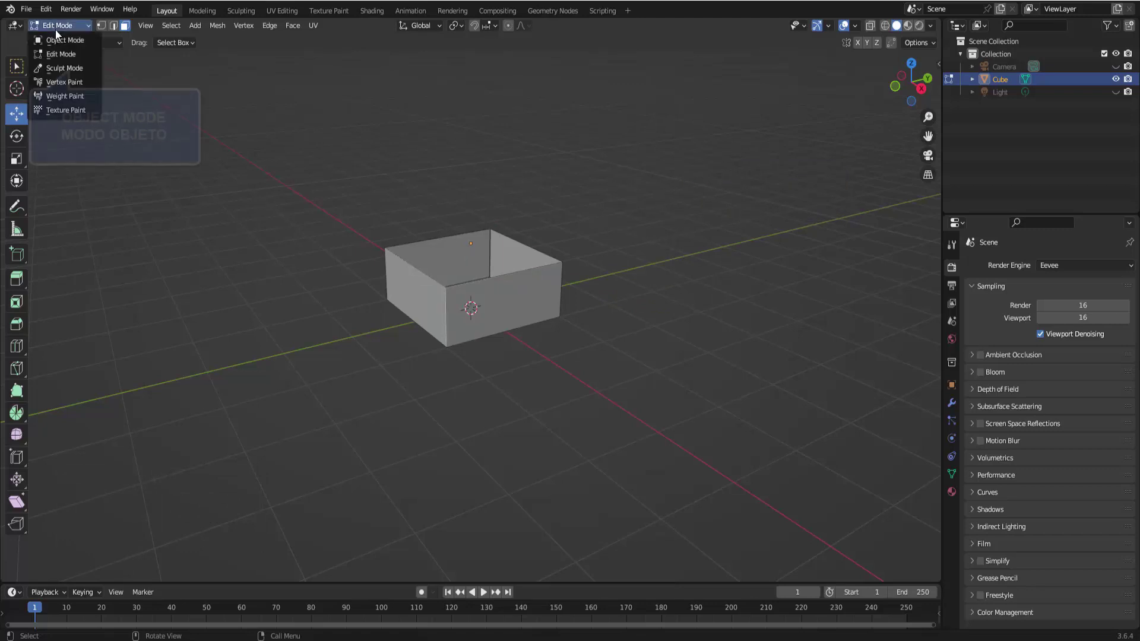
pyautogui.click(55, 41)
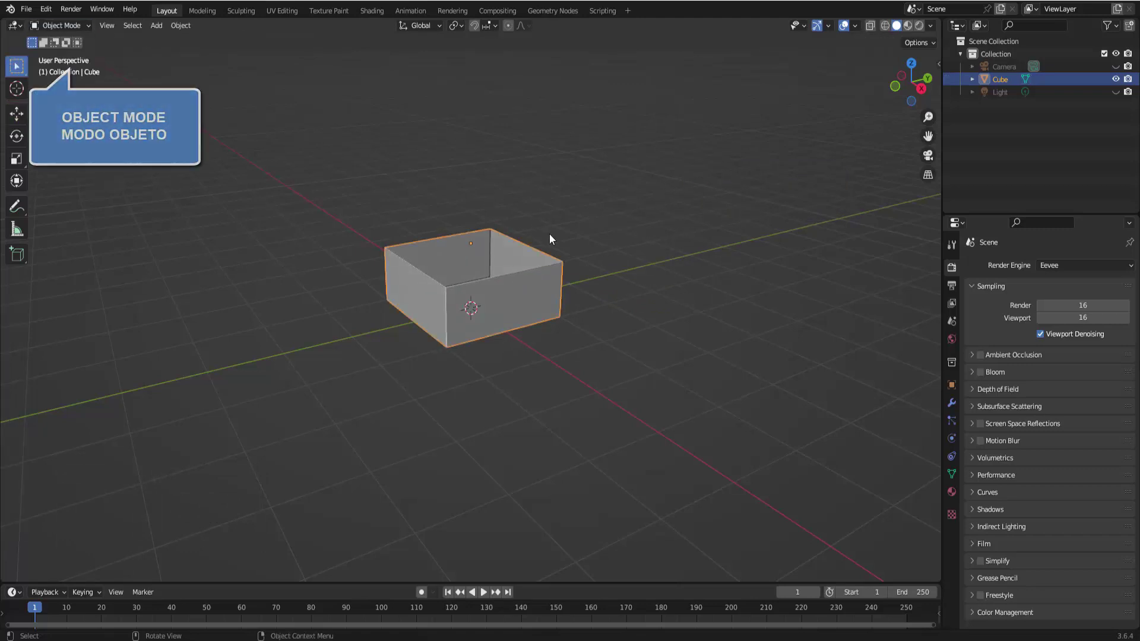
pyautogui.click(952, 402)
pyautogui.click(1032, 265)
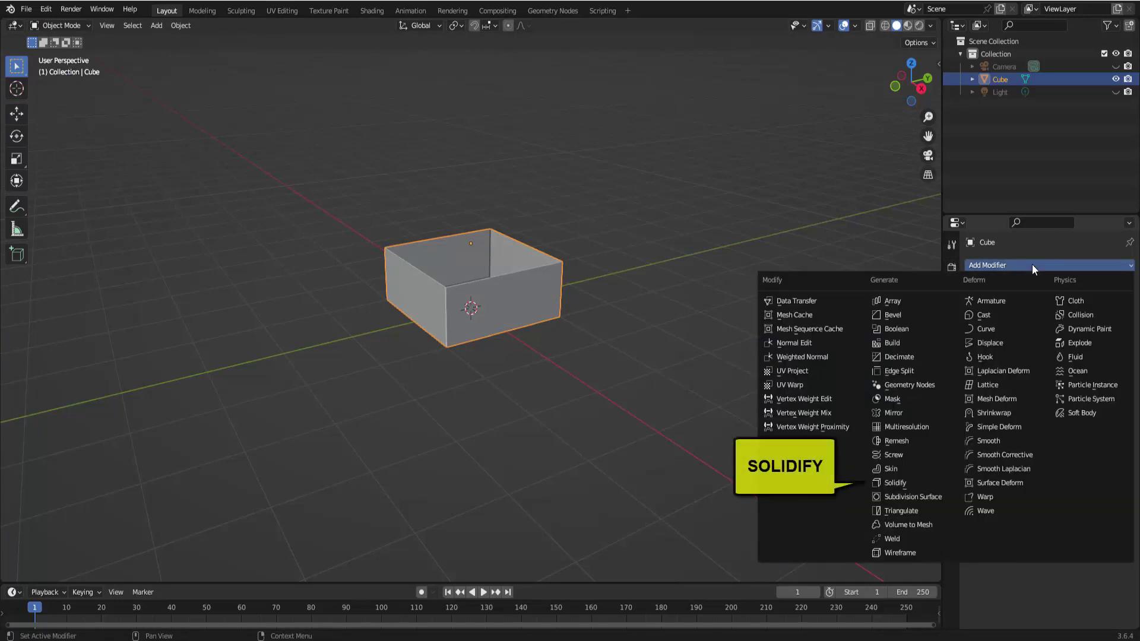
pyautogui.click(924, 481)
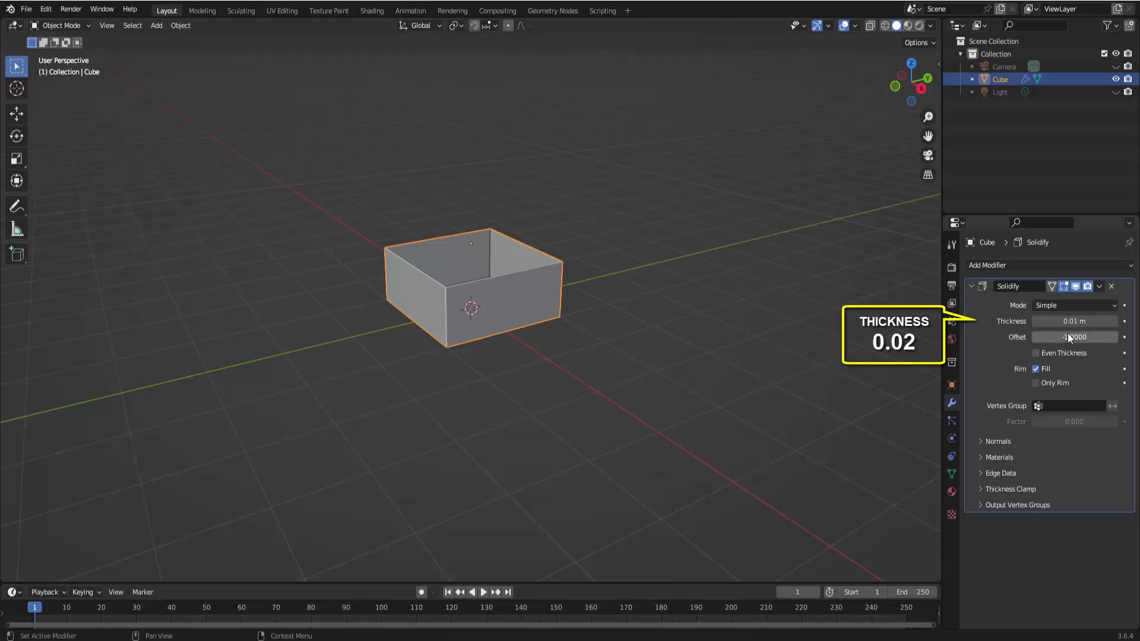
pyautogui.moveTo(1113, 321)
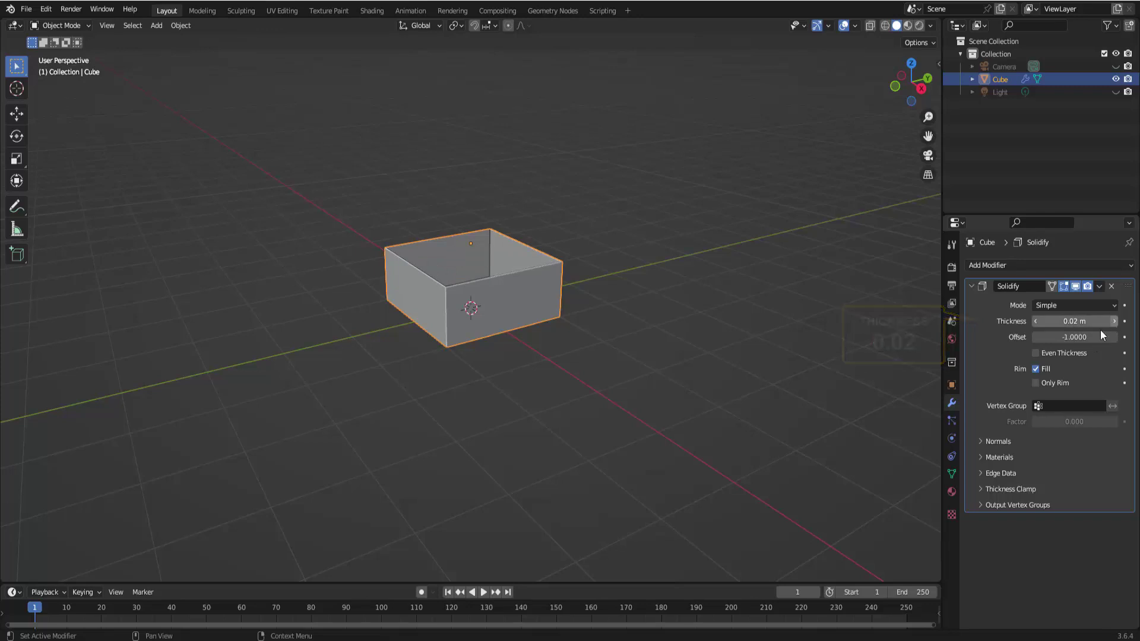
pyautogui.click(1035, 353)
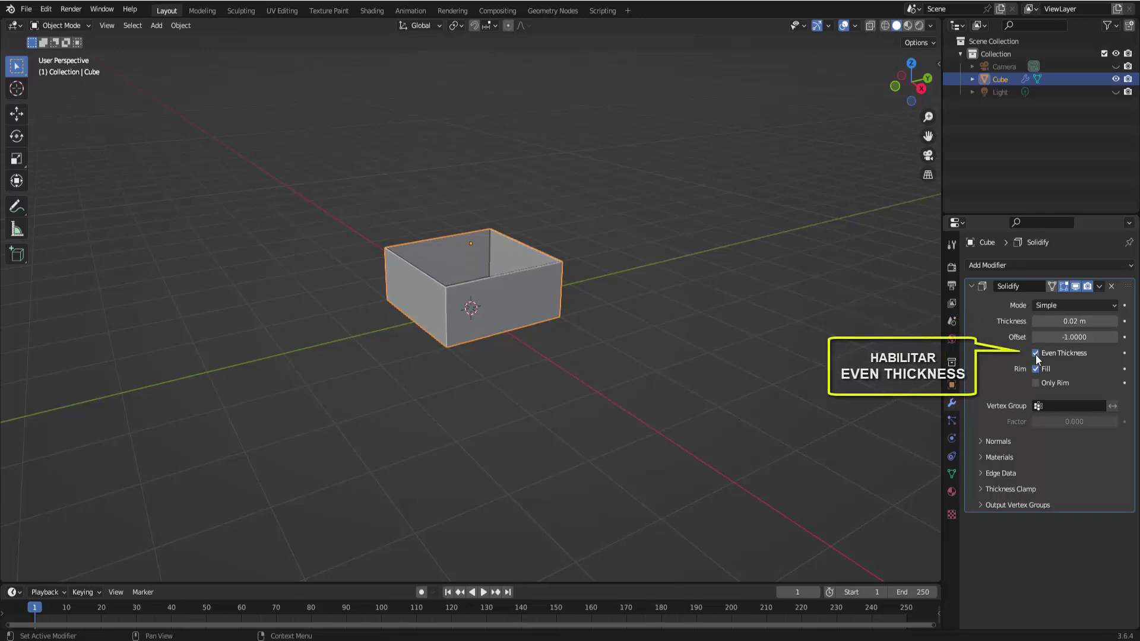
pyautogui.click(1099, 286)
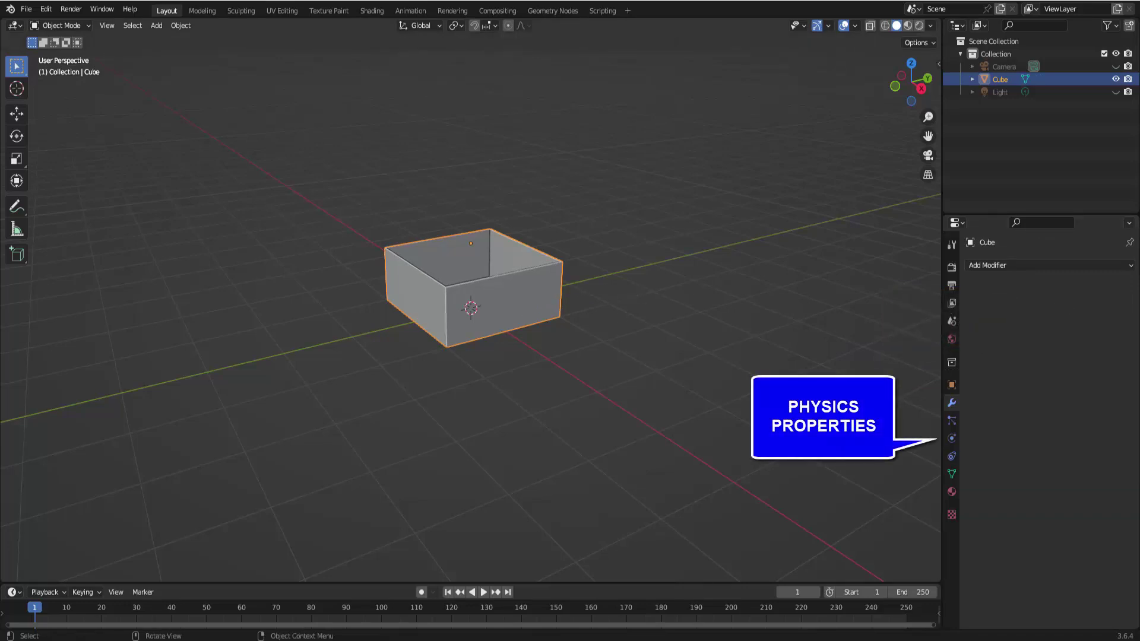
# - Make the box a Passive rigid body with a Mesh collision shape
pyautogui.click(951, 439)
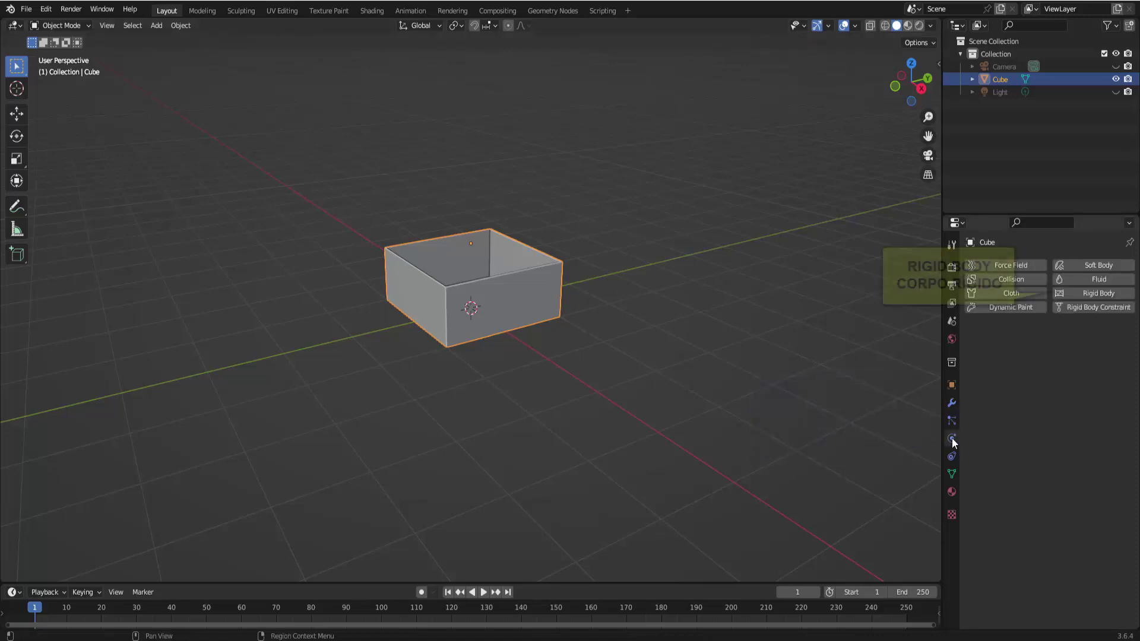
pyautogui.click(1076, 294)
pyautogui.click(1064, 347)
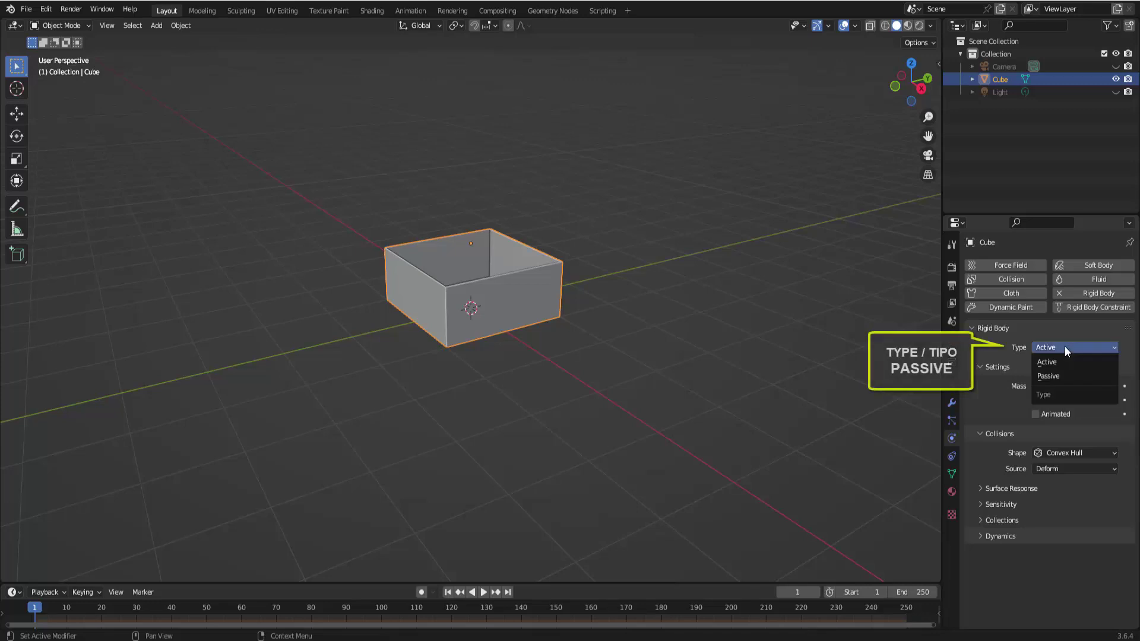
pyautogui.click(1074, 377)
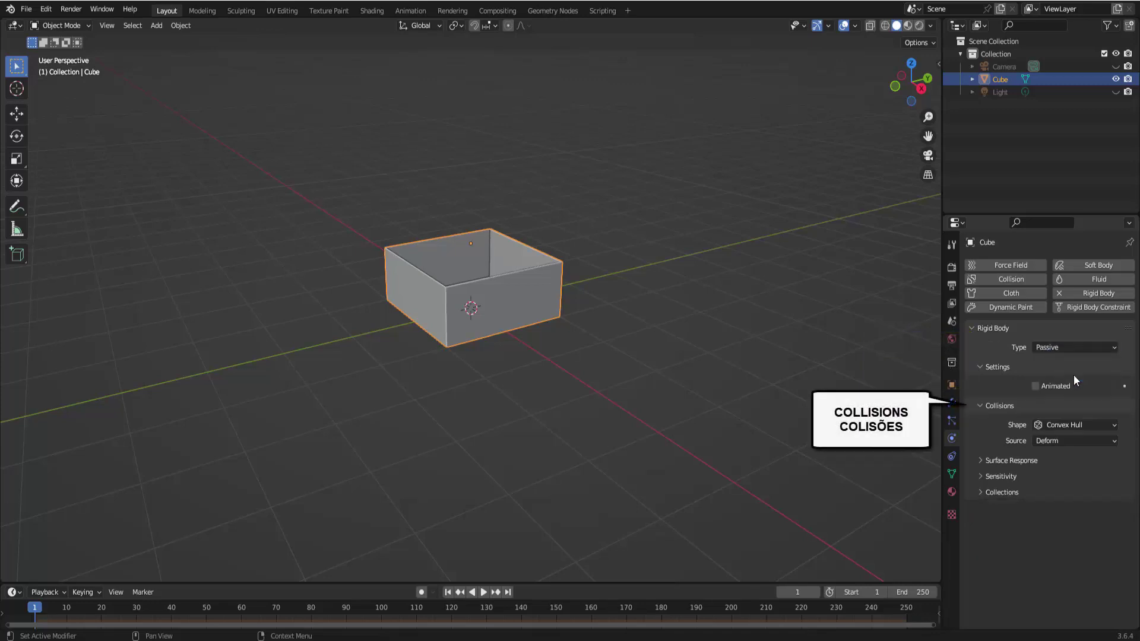
pyautogui.click(1066, 425)
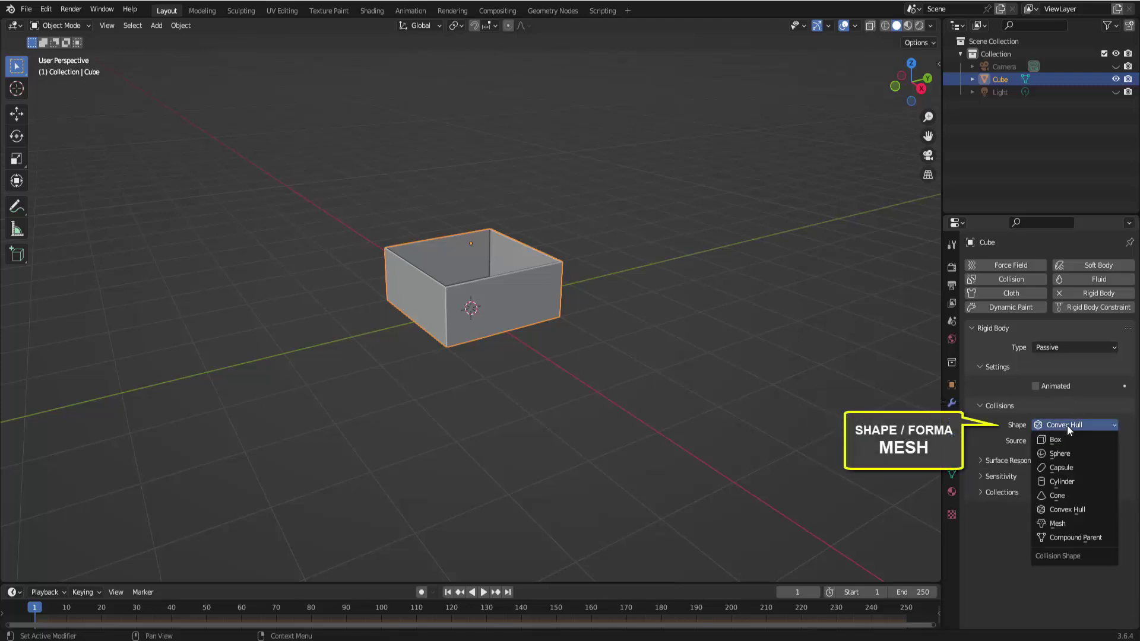
pyautogui.click(1065, 519)
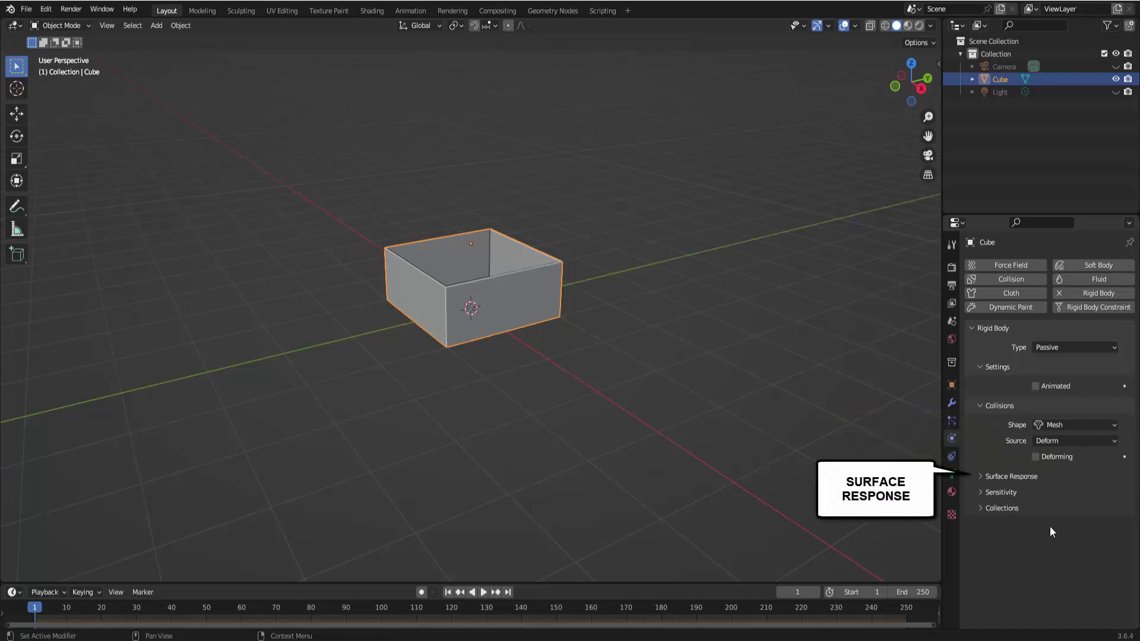
# - Set the box's friction to 1.000 and its collision margin to 0 m
pyautogui.click(981, 480)
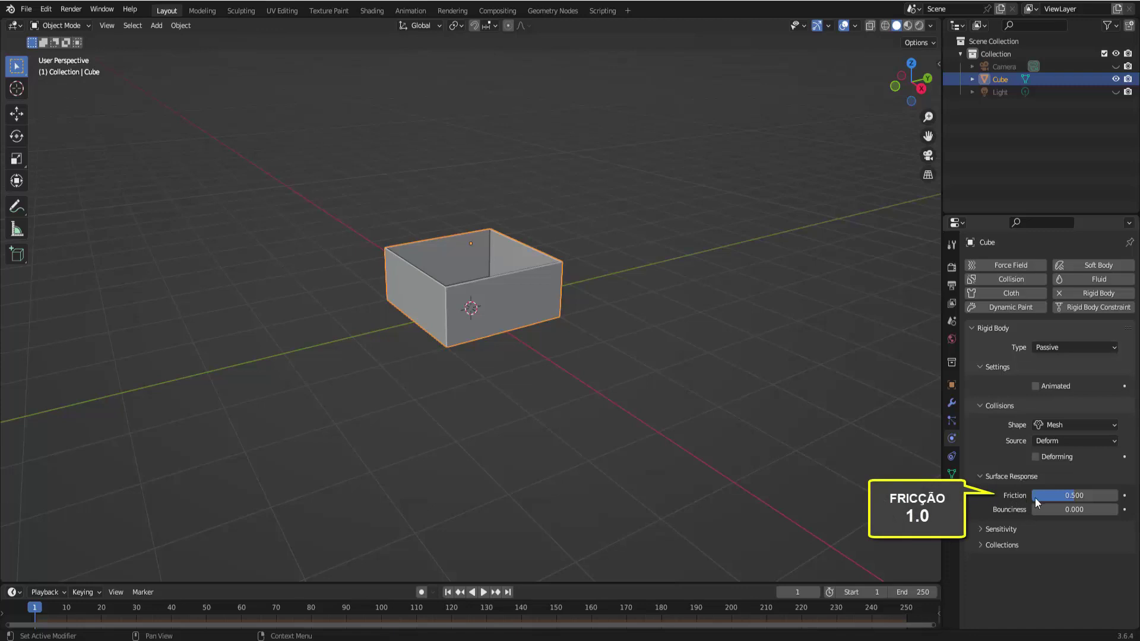
pyautogui.moveTo(1034, 497); pyautogui.dragTo(1044, 498)
pyautogui.click(984, 529)
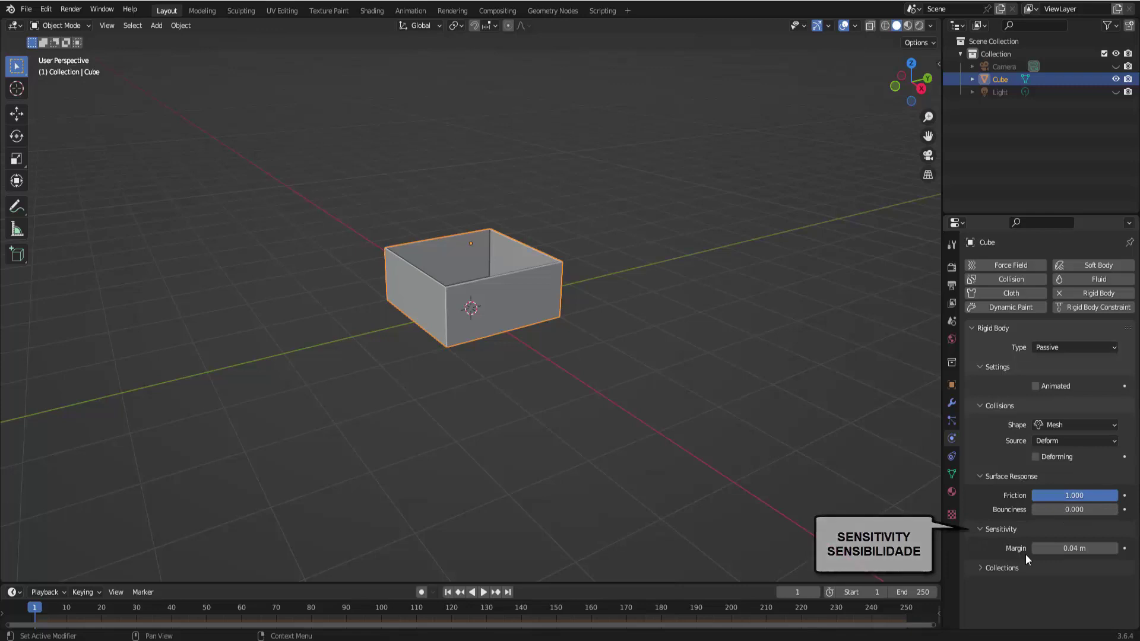
pyautogui.moveTo(1045, 548); pyautogui.dragTo(1009, 548)
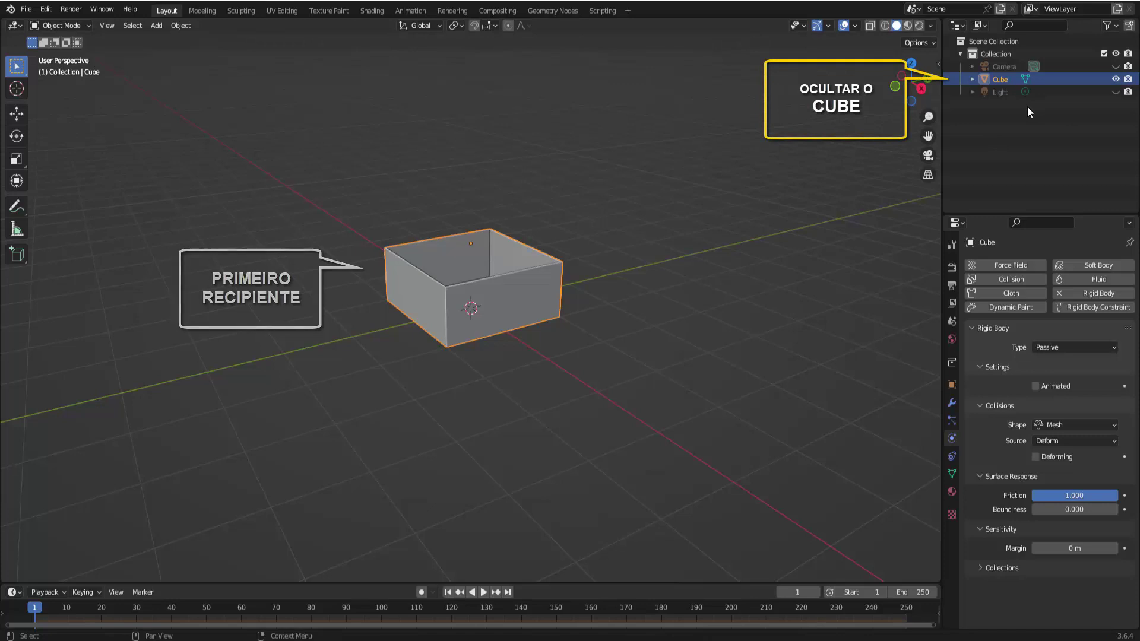
# - Hide the box and add a UV sphere at the origin
pyautogui.click(1116, 79)
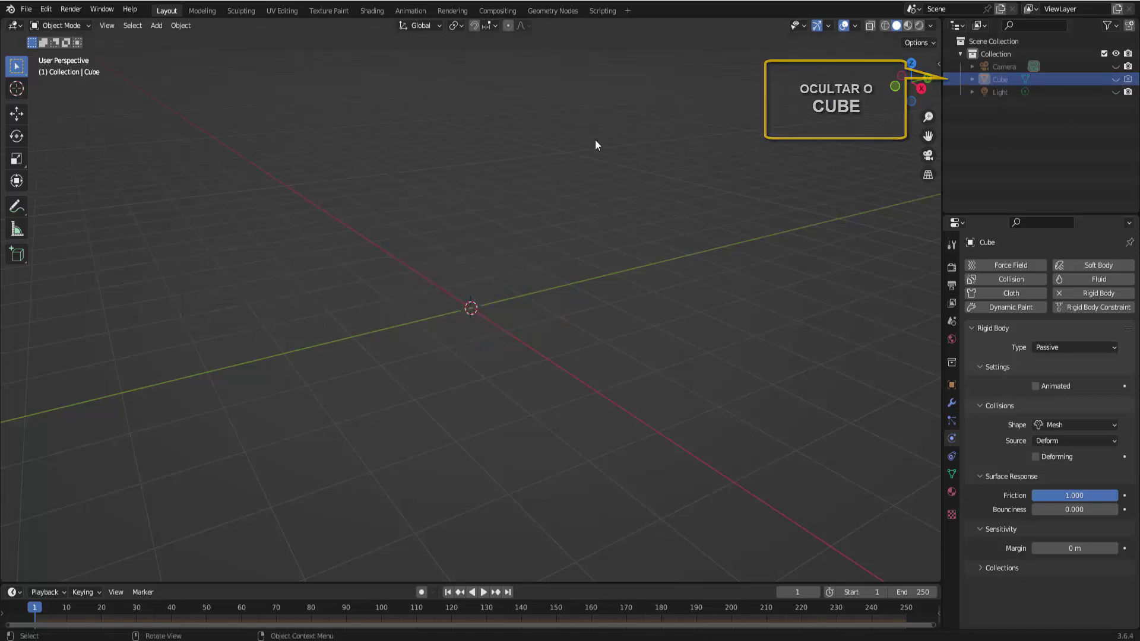
pyautogui.click(158, 25)
pyautogui.moveTo(192, 40)
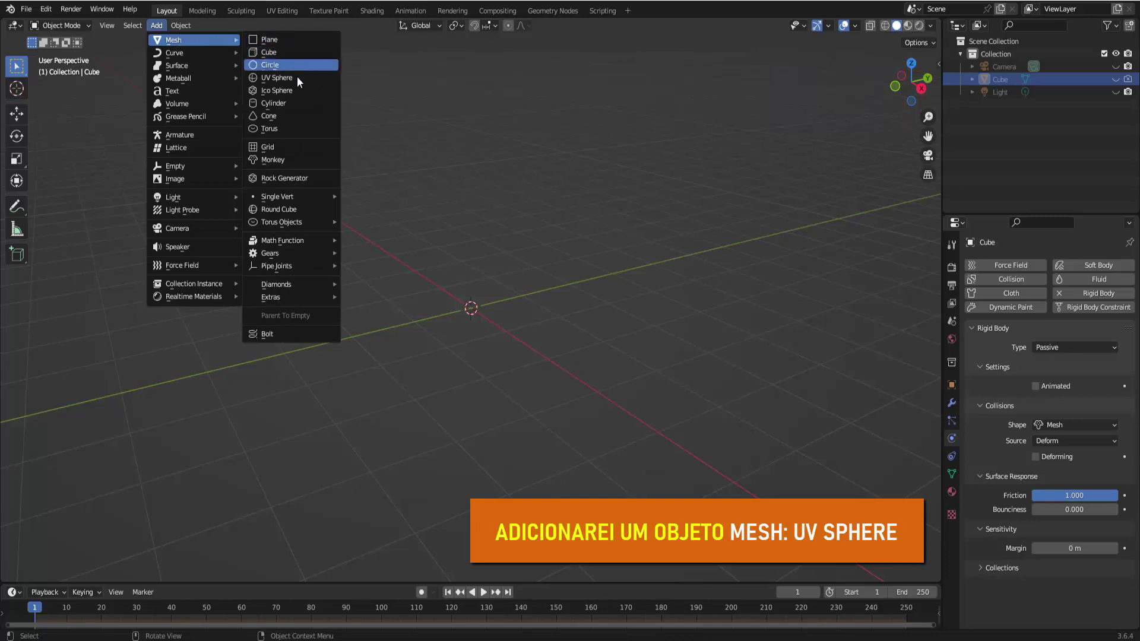
pyautogui.click(297, 79)
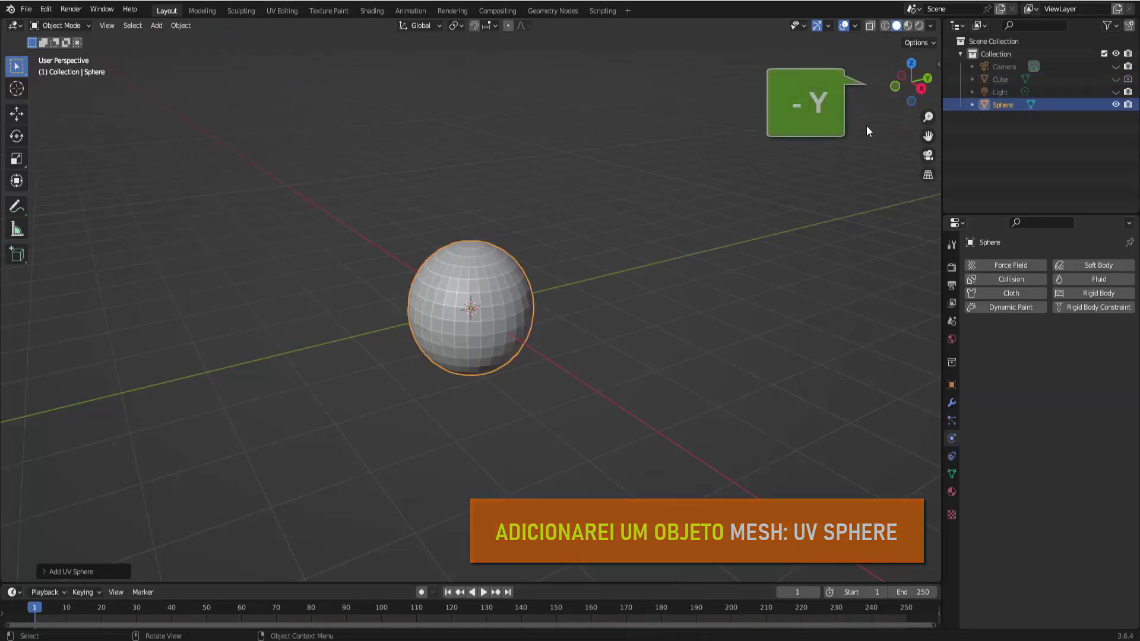
# - Raise the sphere 1 m along Z from the front view
pyautogui.click(895, 87)
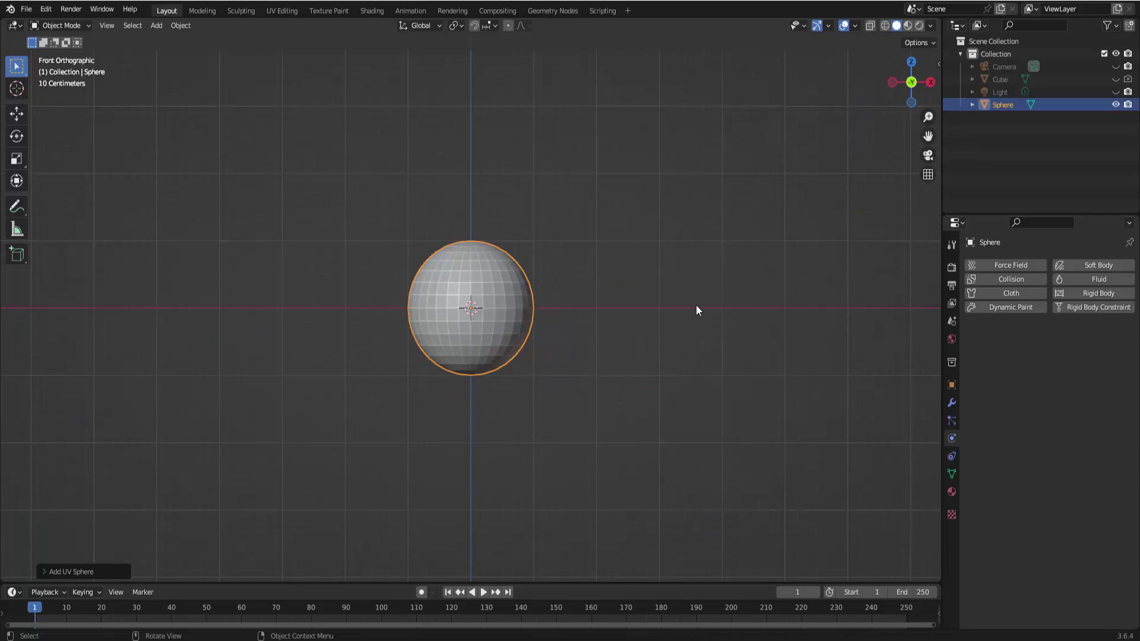
pyautogui.press('g')
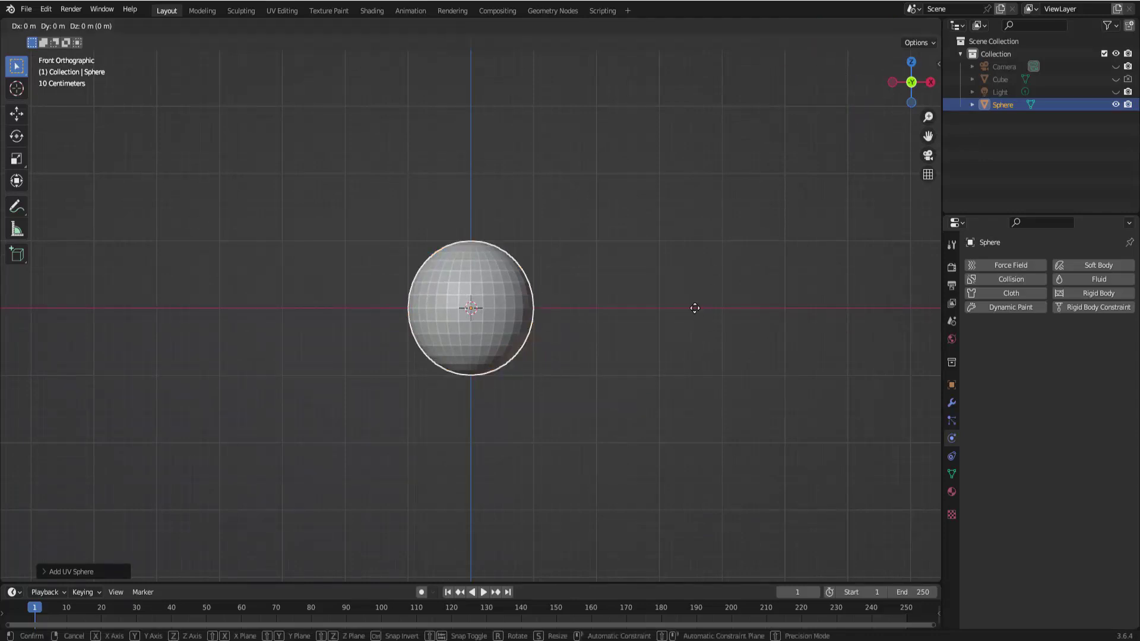
pyautogui.press('z')
pyautogui.press('1')
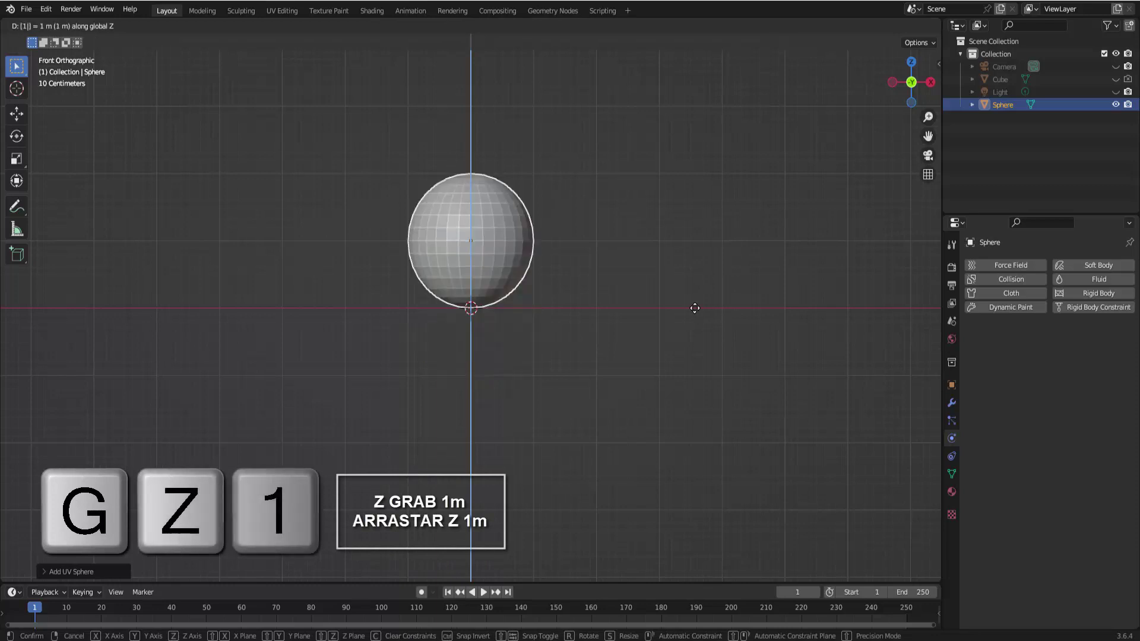
pyautogui.click(695, 308)
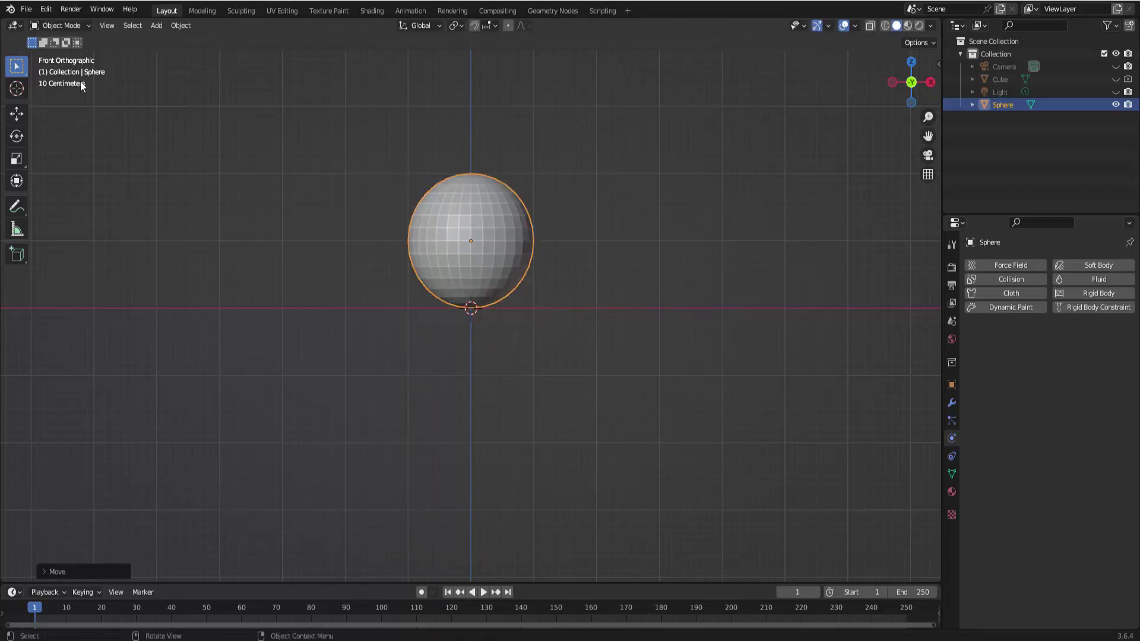
pyautogui.click(66, 25)
# - In Edit Mode, deselect all and box-select the sphere's upper-half faces in wireframe
pyautogui.click(65, 48)
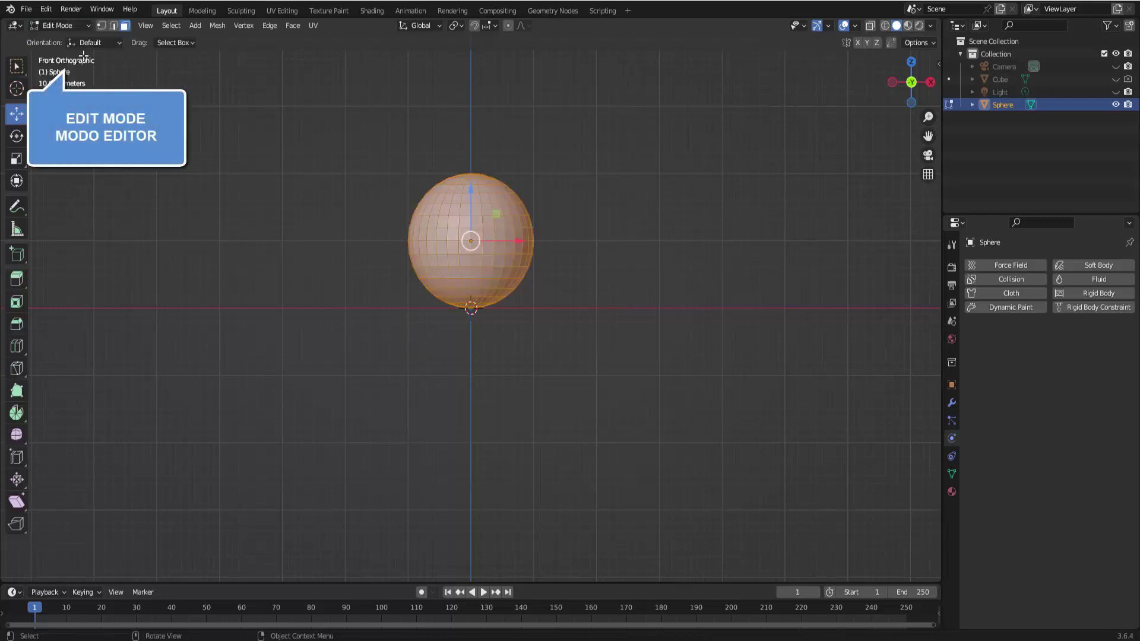
pyautogui.click(592, 131)
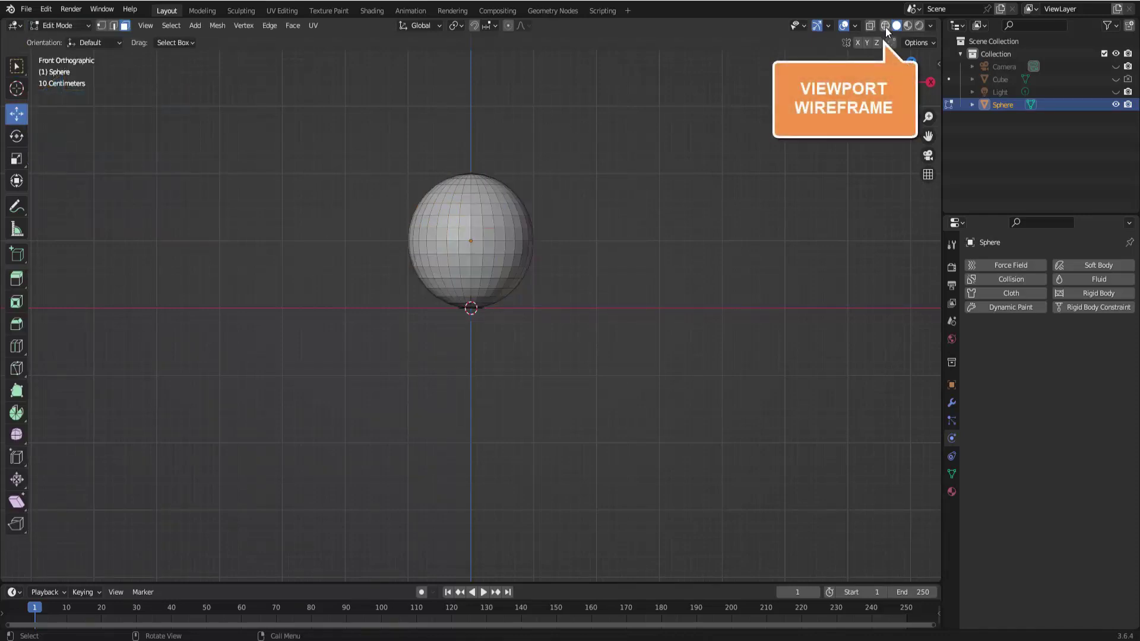
pyautogui.click(885, 27)
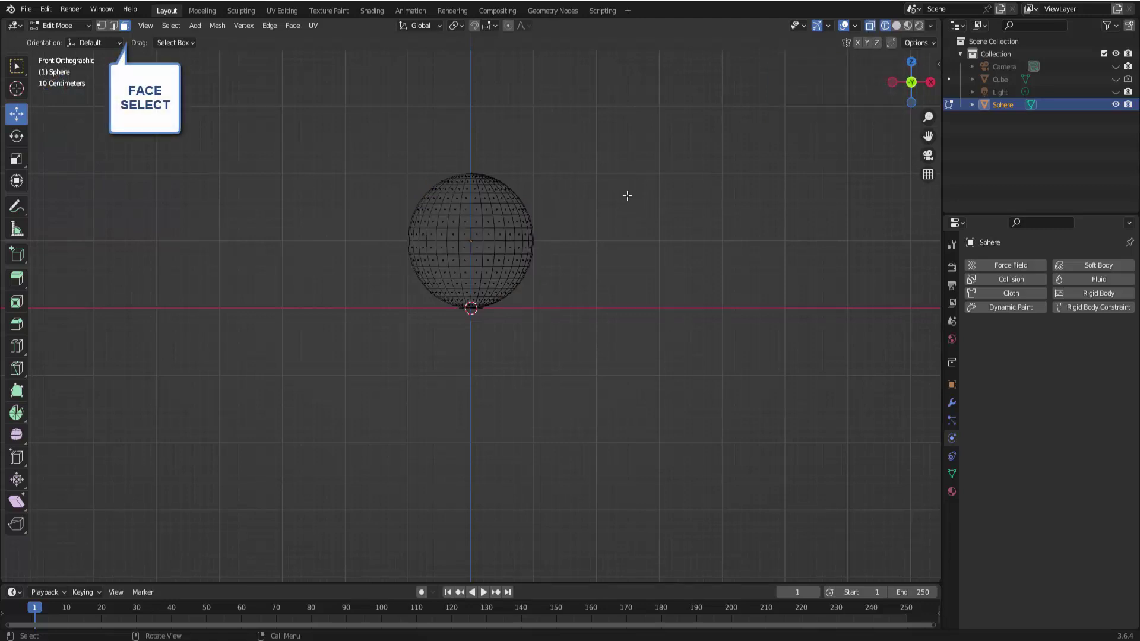
pyautogui.moveTo(352, 157)
pyautogui.mouseDown()
pyautogui.moveTo(602, 256)
pyautogui.moveTo(631, 249)
pyautogui.mouseUp()
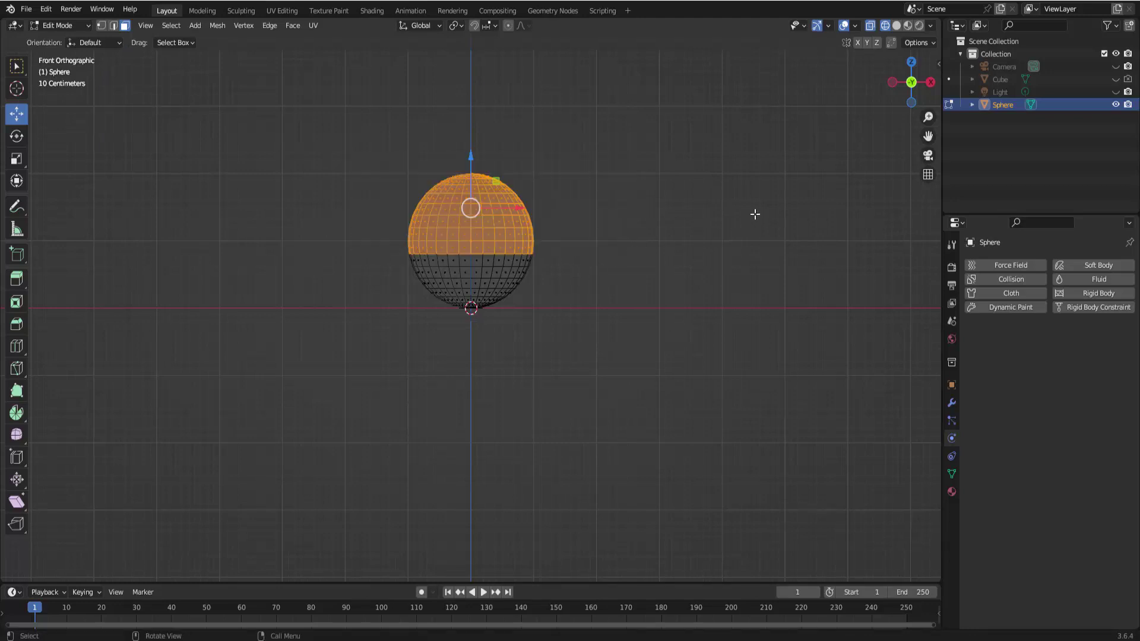
# - Delete the selected upper faces, return to solid shading and orbit into the bowl
pyautogui.press('x')
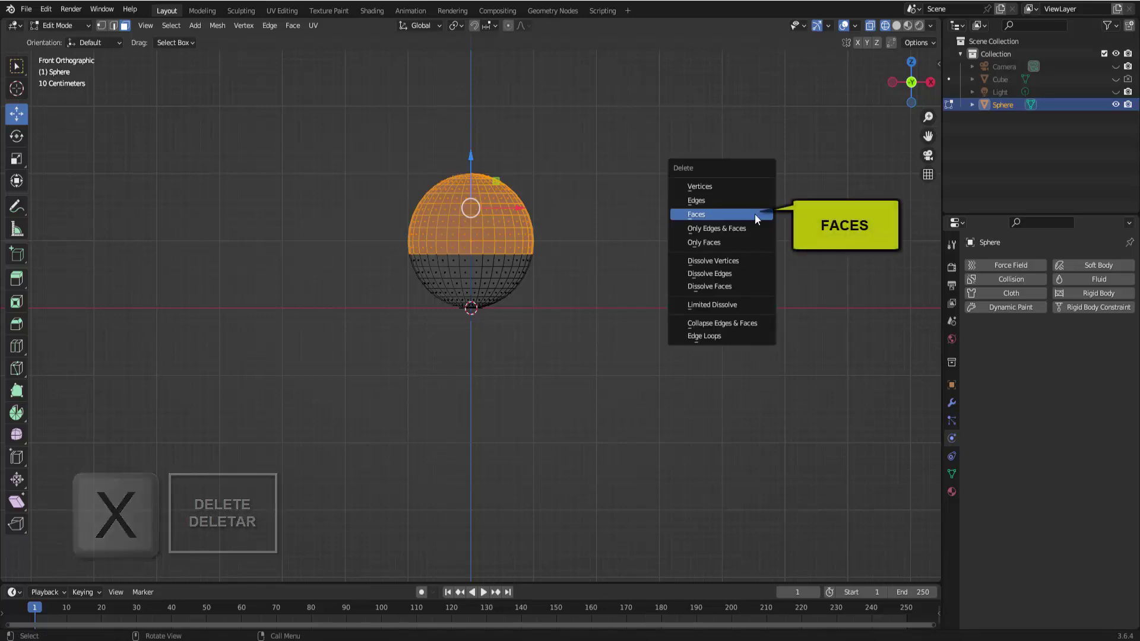
pyautogui.click(755, 215)
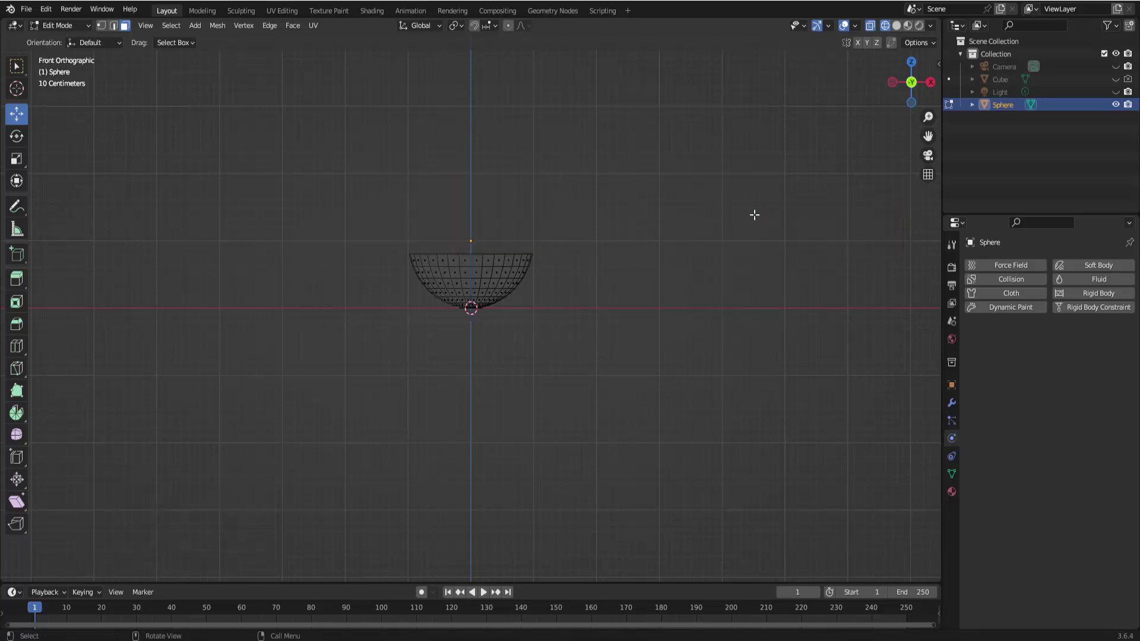
pyautogui.click(896, 26)
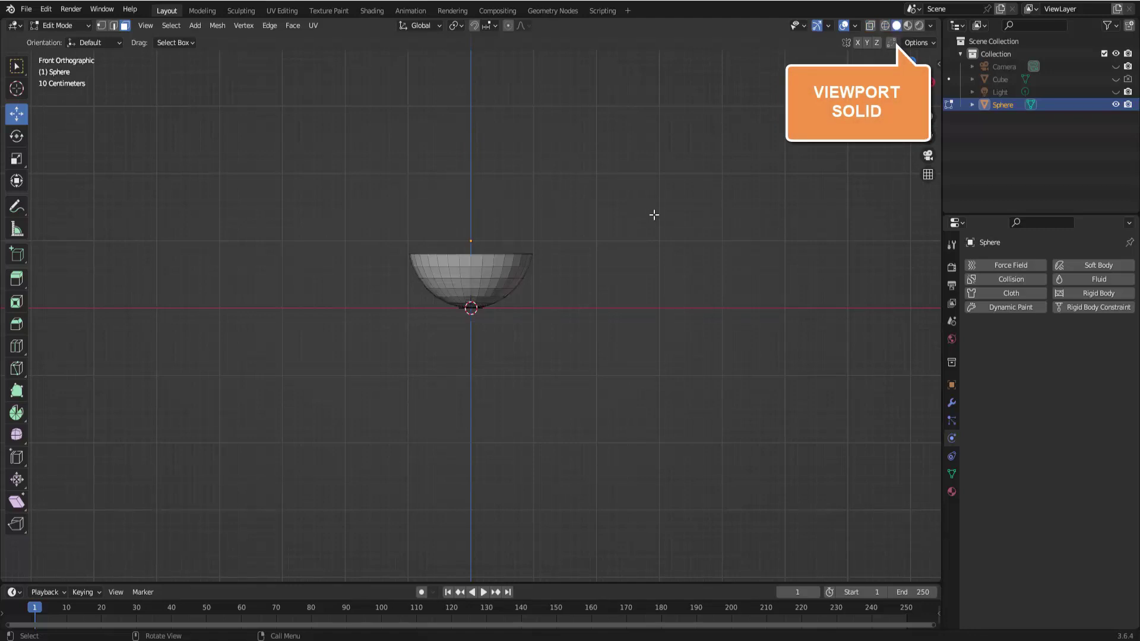
pyautogui.moveTo(654, 215); pyautogui.dragTo(692, 247, button='middle')
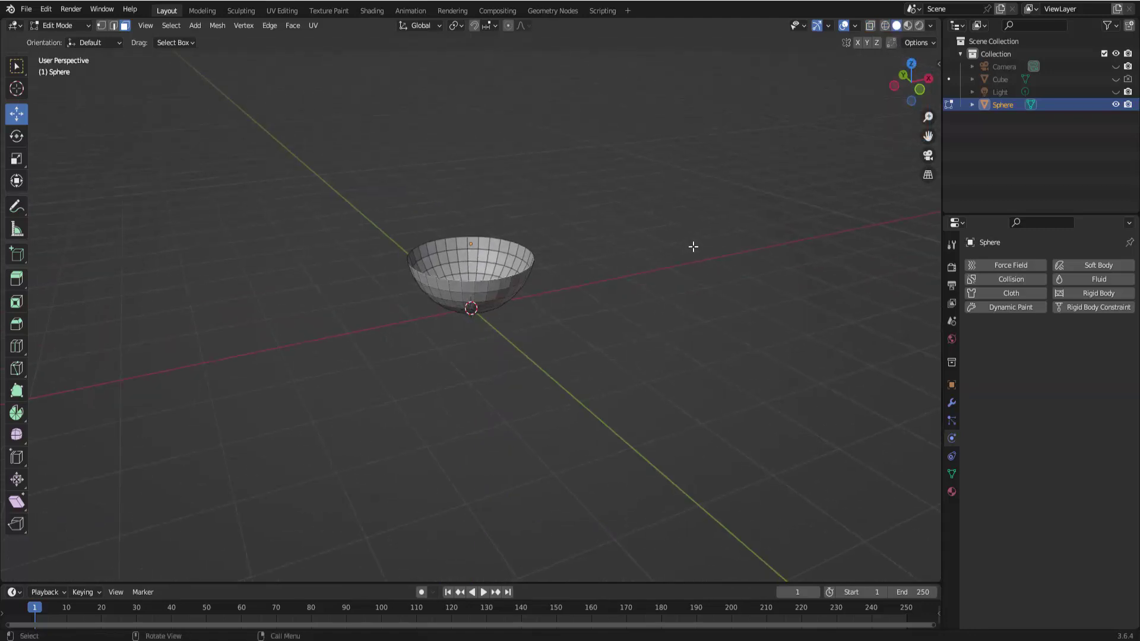
pyautogui.click(54, 23)
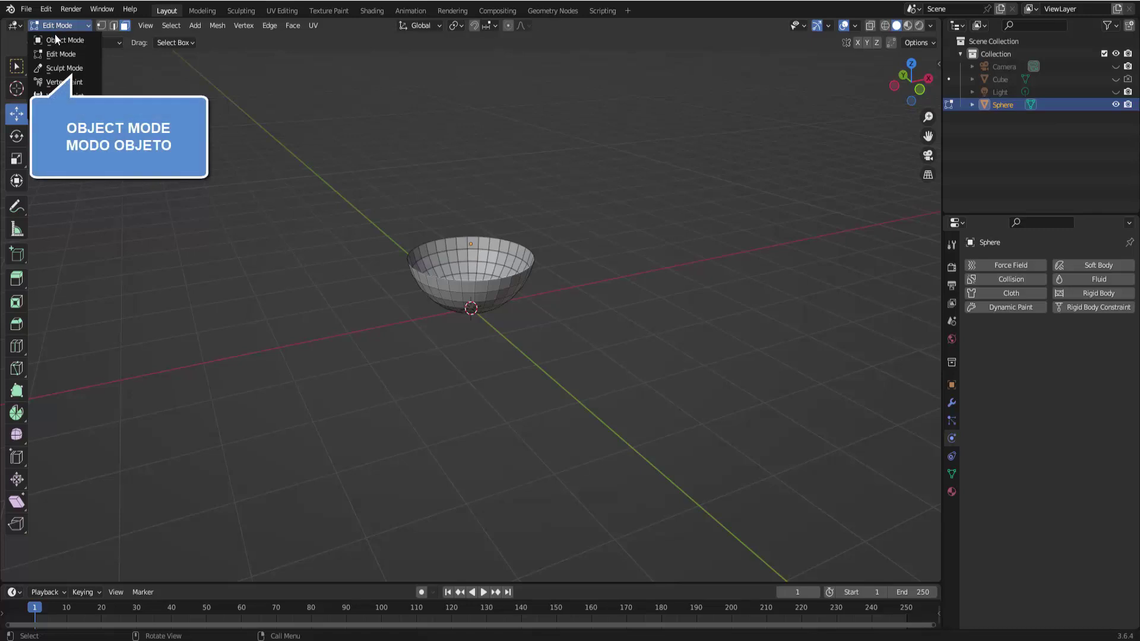
# - Apply a Solidify modifier to the bowl with 0.02 m thickness and Even Thickness
pyautogui.click(55, 40)
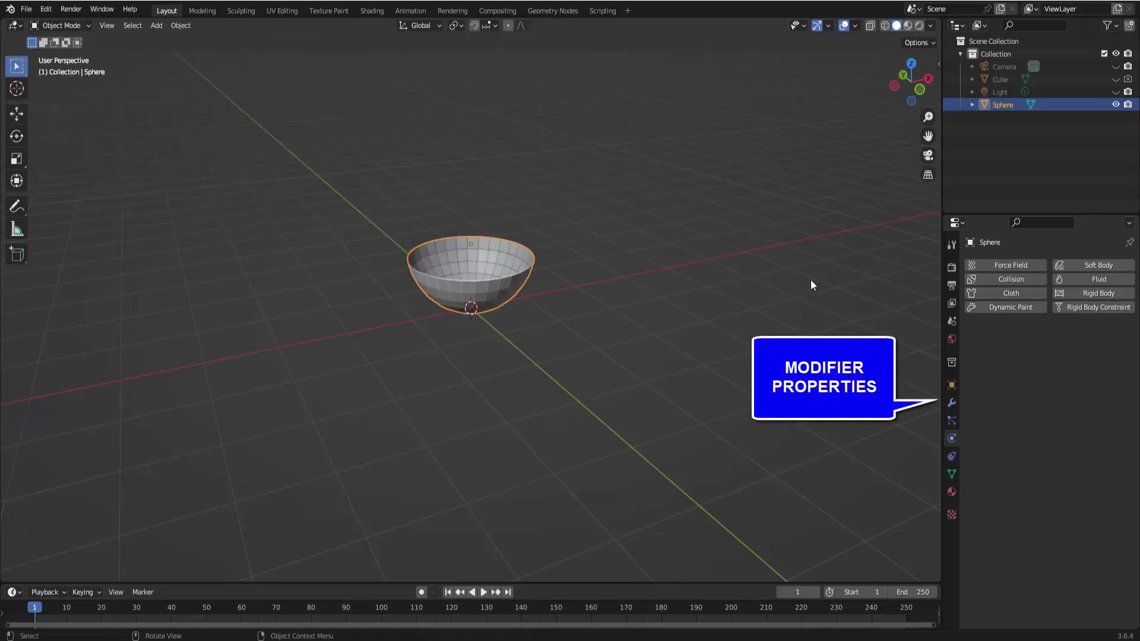
pyautogui.click(950, 403)
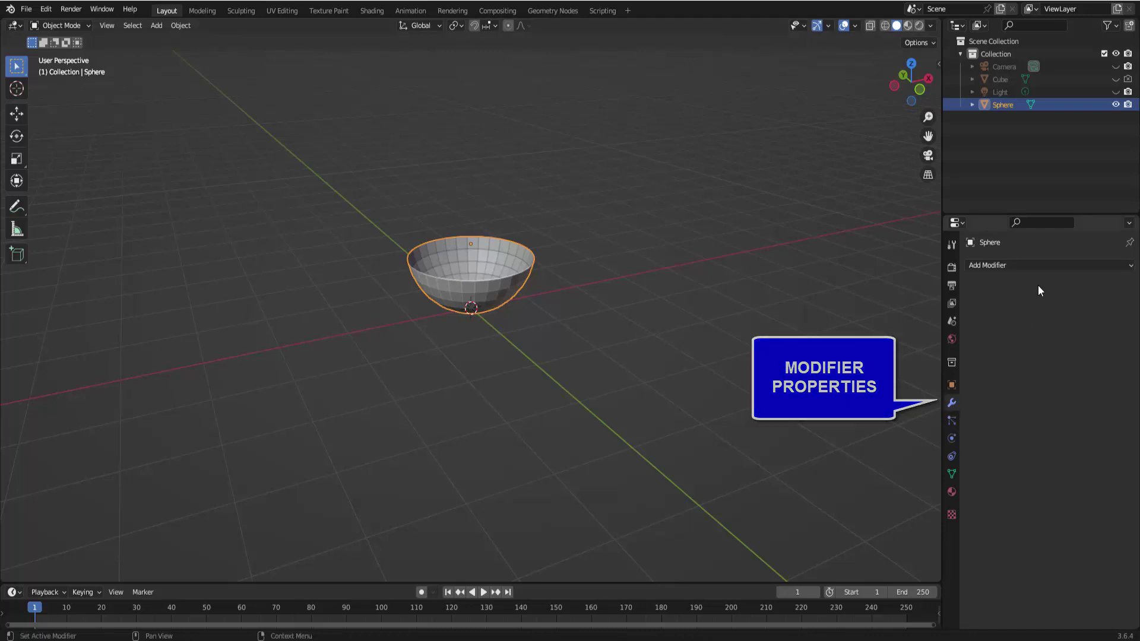
pyautogui.click(1028, 266)
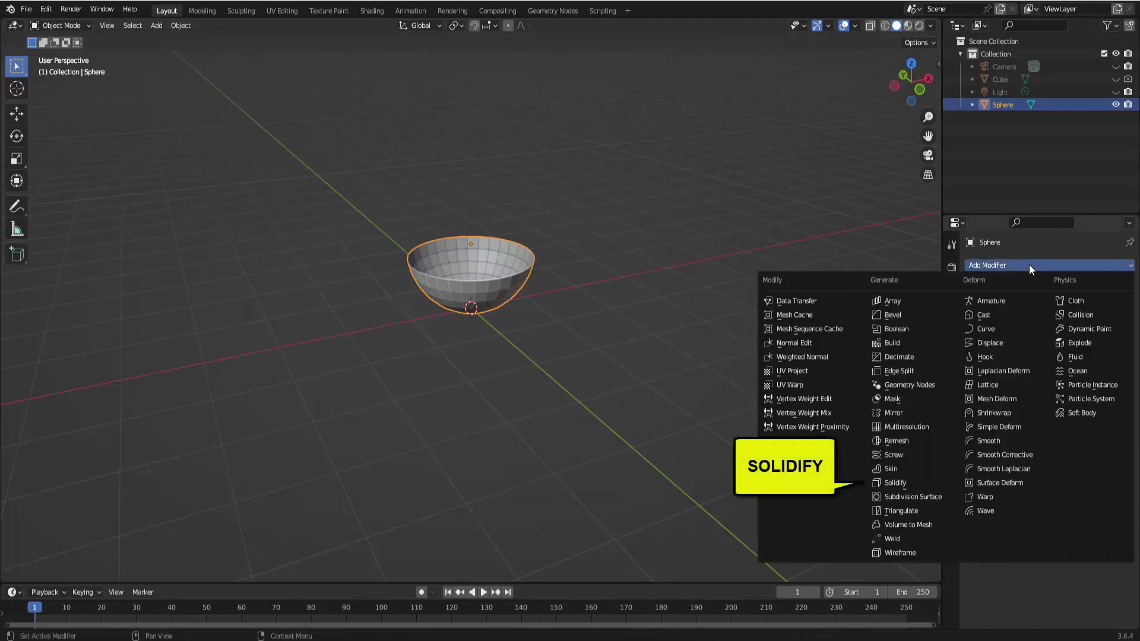
pyautogui.click(931, 482)
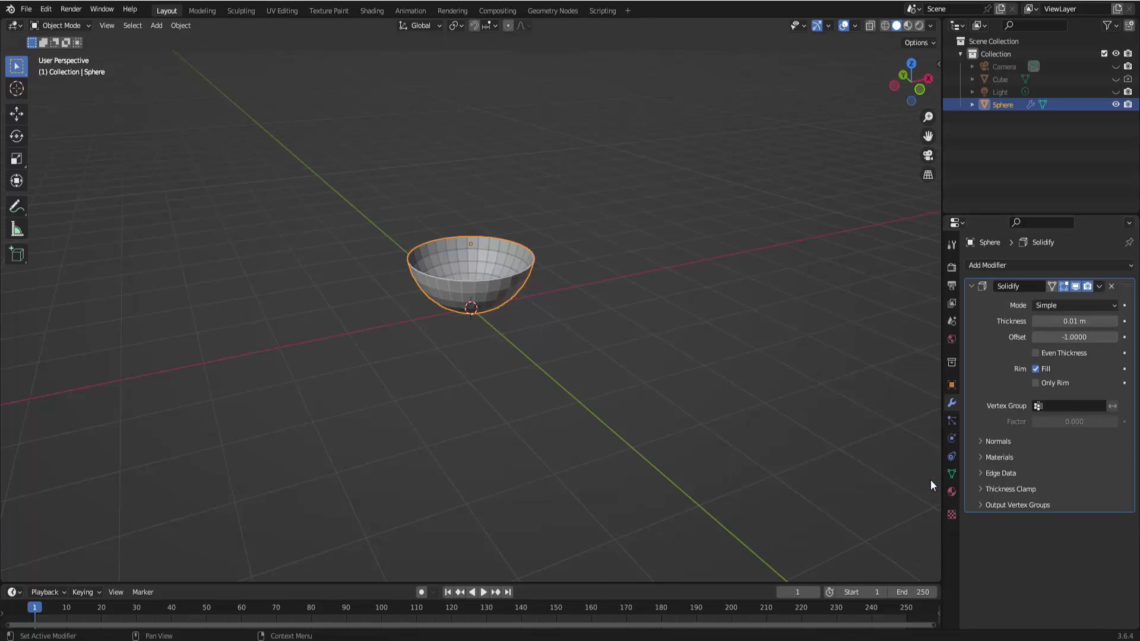
pyautogui.click(1114, 321)
pyautogui.click(1039, 353)
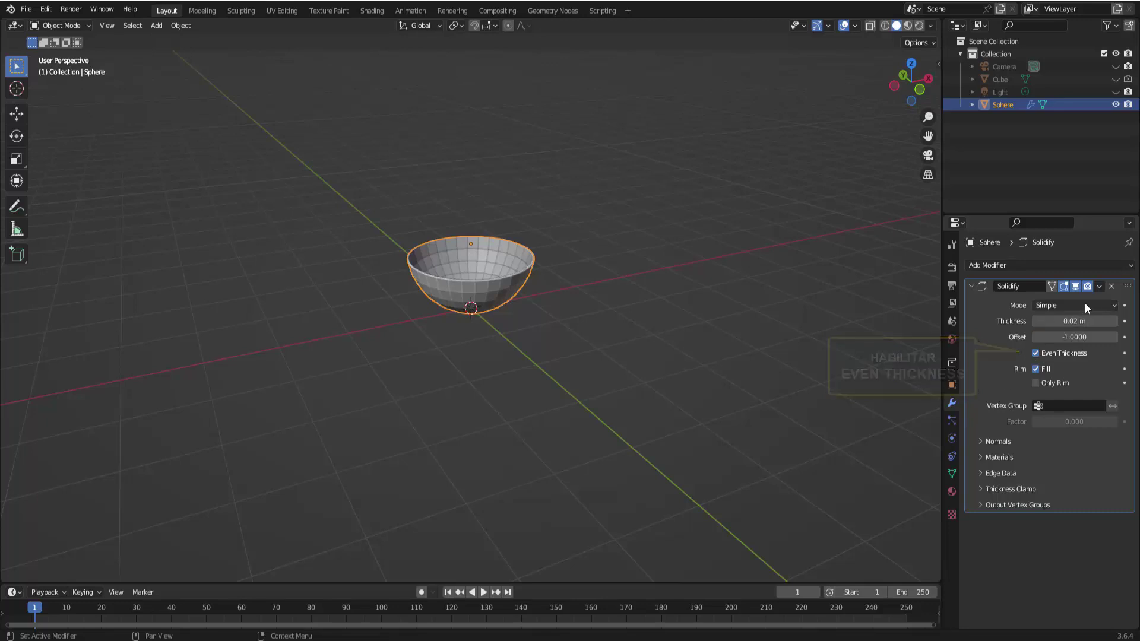
pyautogui.click(1098, 287)
pyautogui.click(1063, 300)
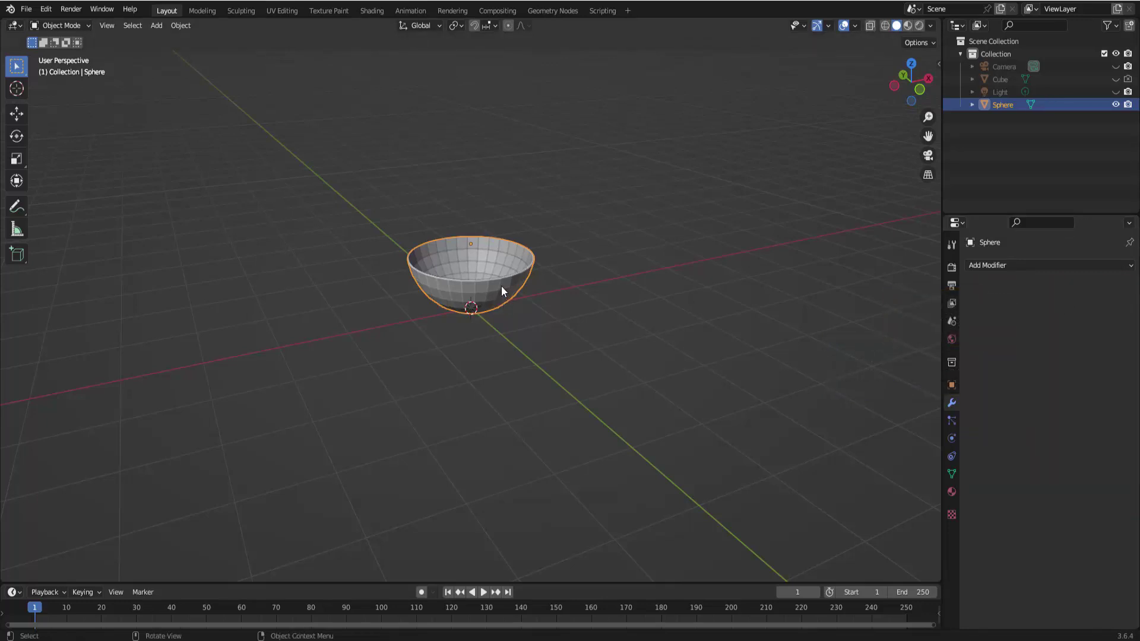
# - Move the bowl about 5 m along X and make it a Passive rigid body
pyautogui.click(20, 119)
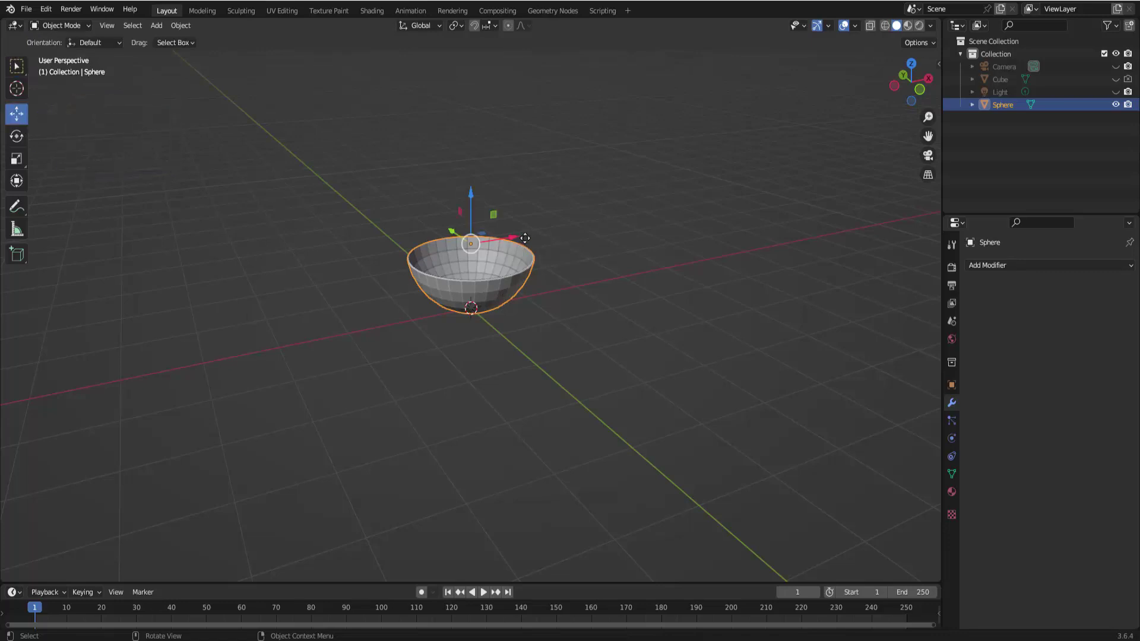
pyautogui.moveTo(524, 239); pyautogui.dragTo(765, 200)
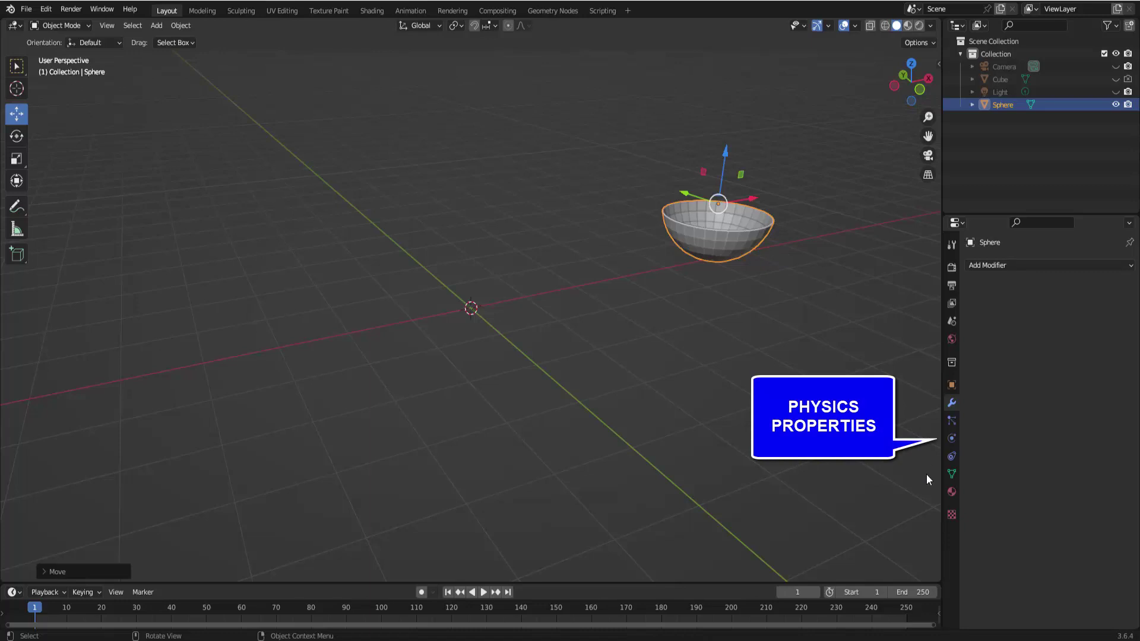
pyautogui.click(952, 438)
pyautogui.click(1100, 293)
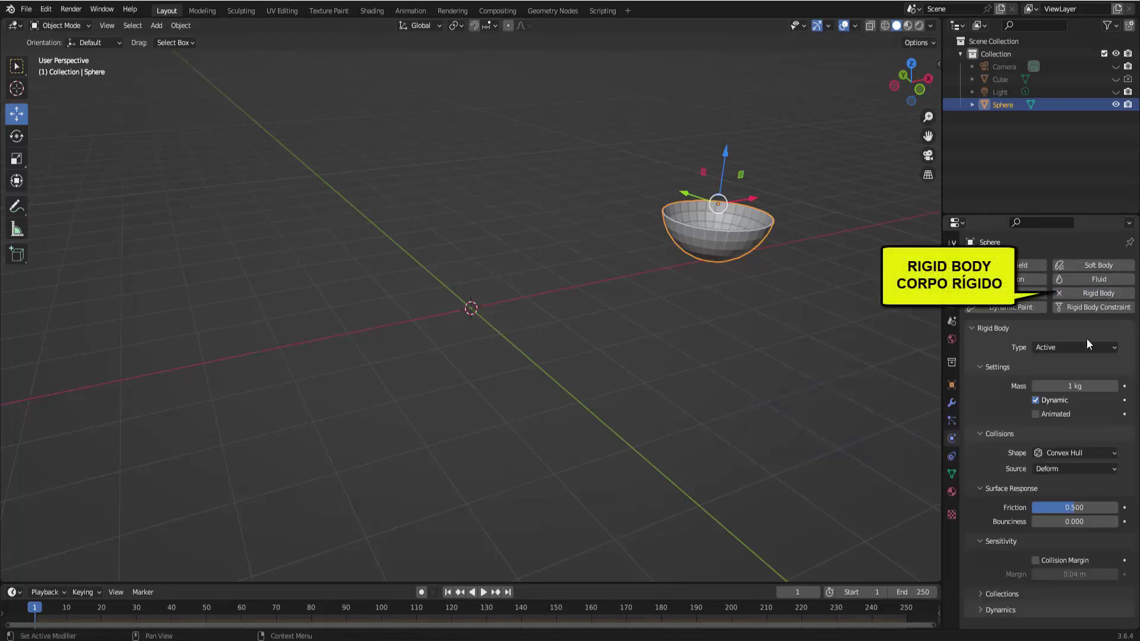
pyautogui.click(1053, 347)
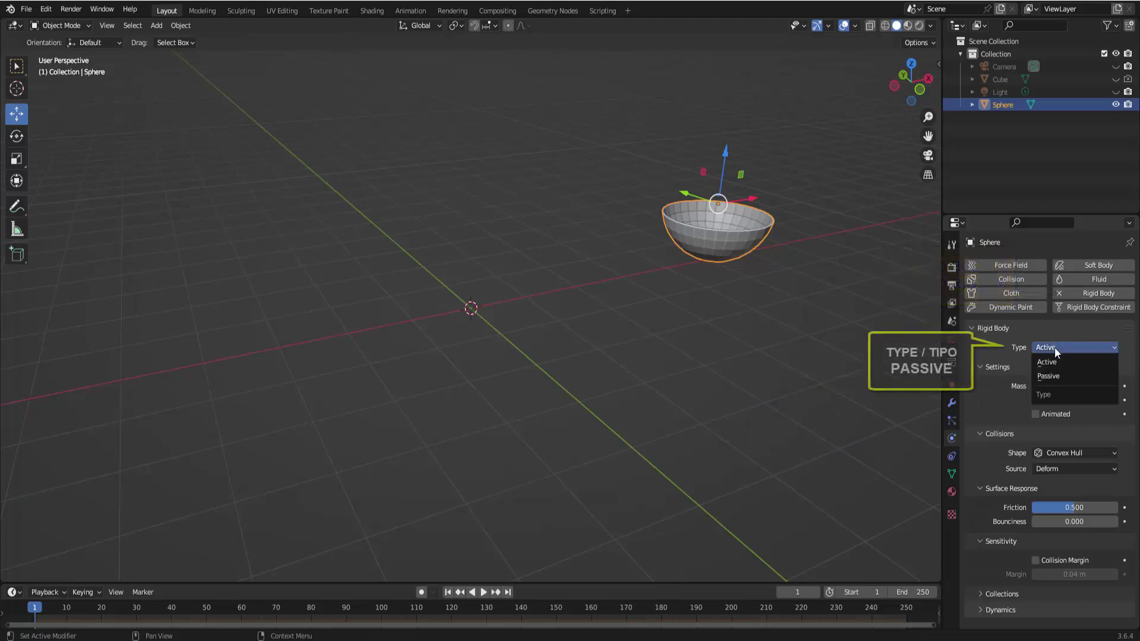
pyautogui.click(1052, 375)
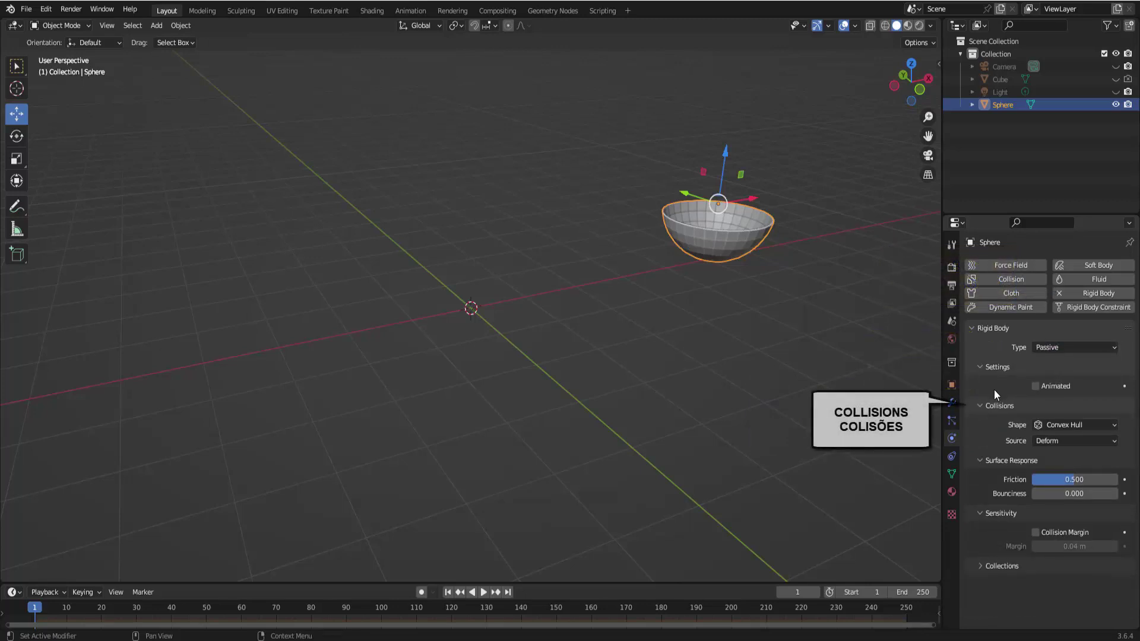
# - Give the bowl a Mesh collision shape, 0 m margin and 1.0 friction, then deselect it
pyautogui.click(1056, 426)
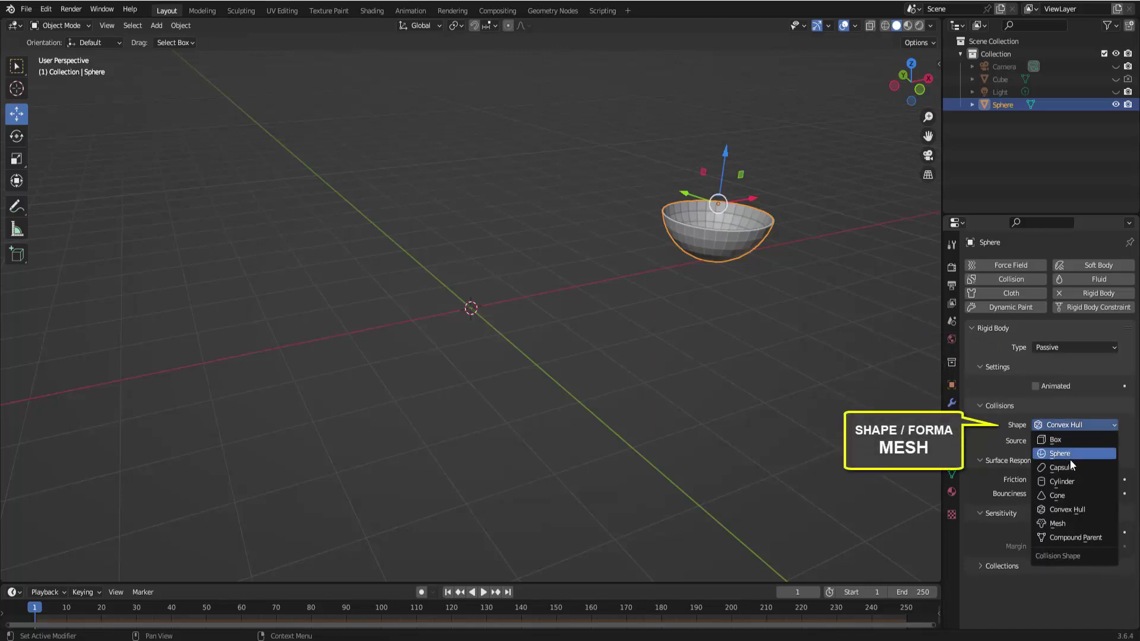
pyautogui.click(1059, 521)
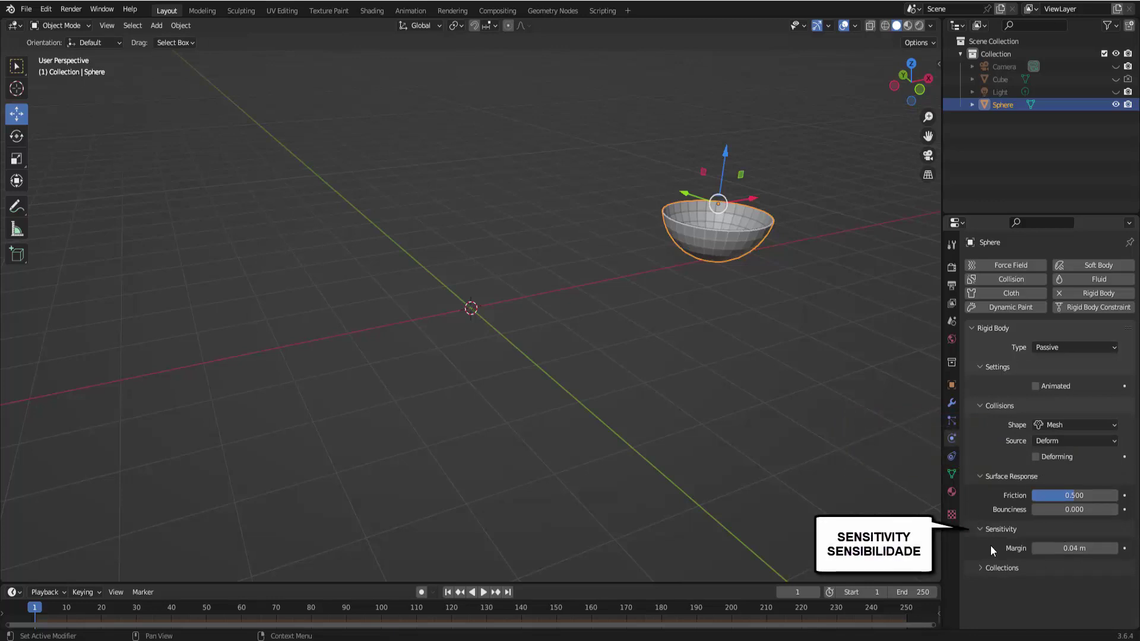
pyautogui.moveTo(1074, 548); pyautogui.dragTo(1045, 548)
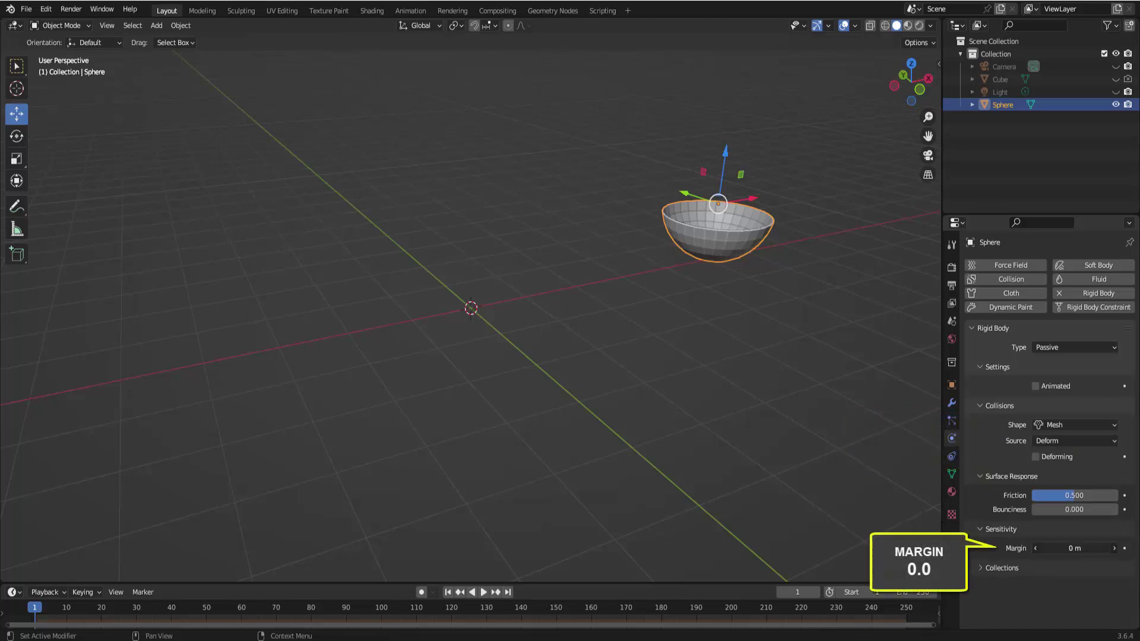
pyautogui.moveTo(1062, 496); pyautogui.dragTo(1118, 495)
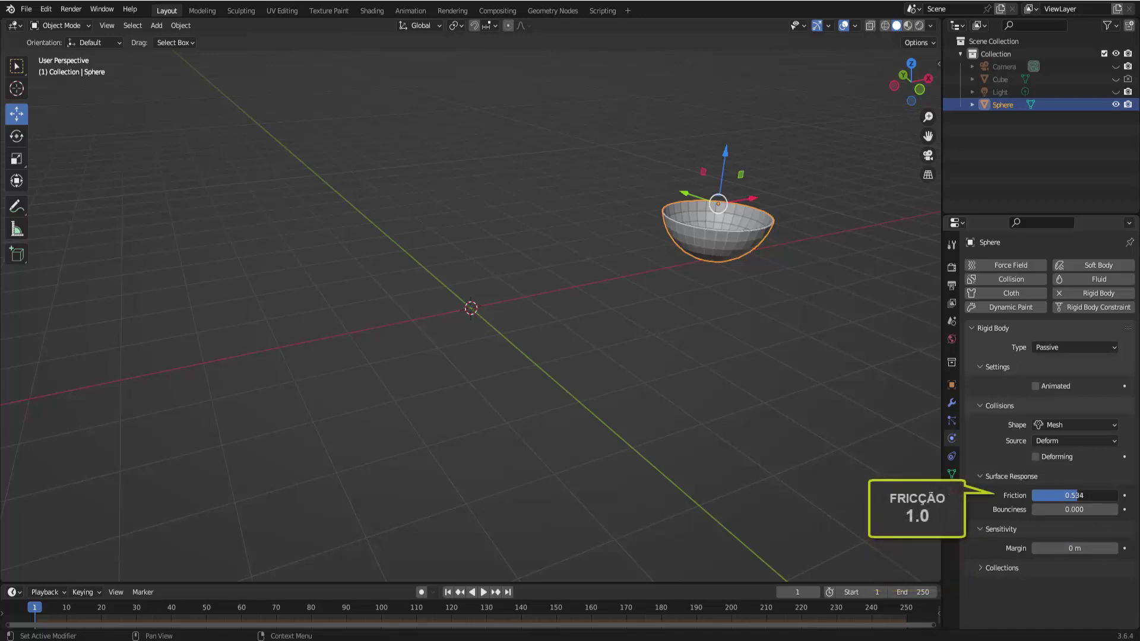
pyautogui.click(714, 278)
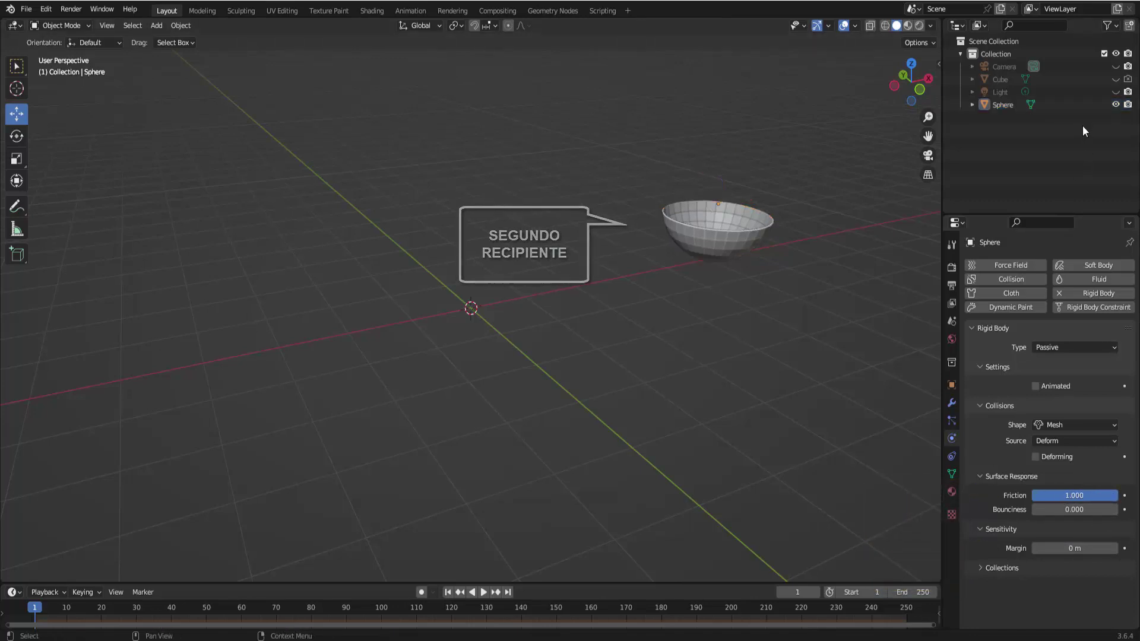
# - Unhide the Cube in the Outliner and orbit the view to look into the box
pyautogui.click(1116, 79)
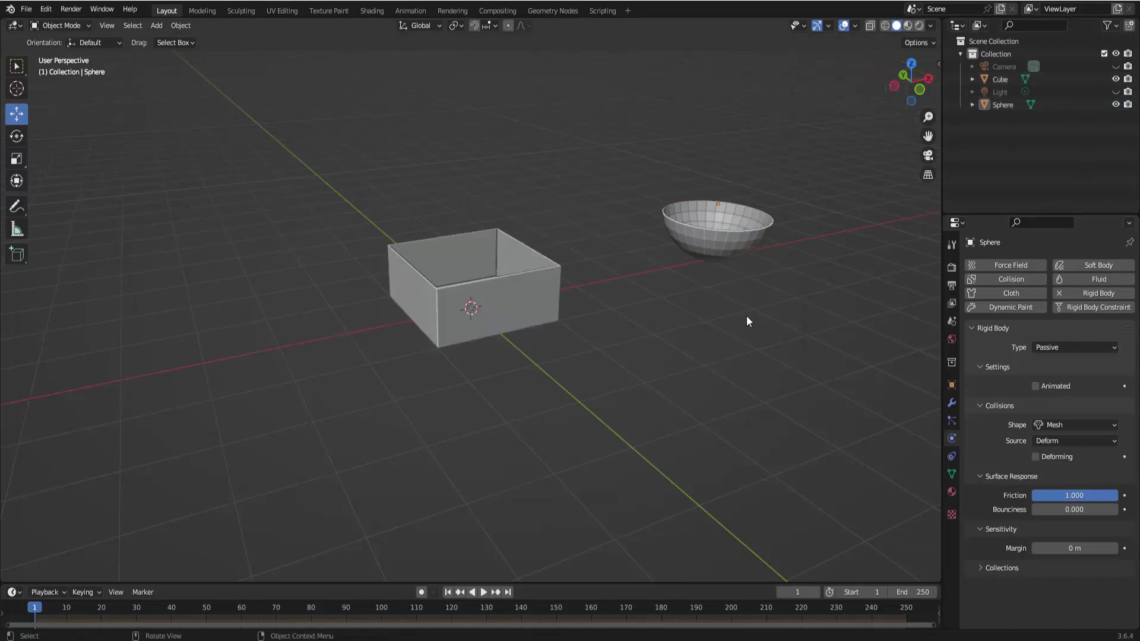
pyautogui.scroll(-1, 746, 316)
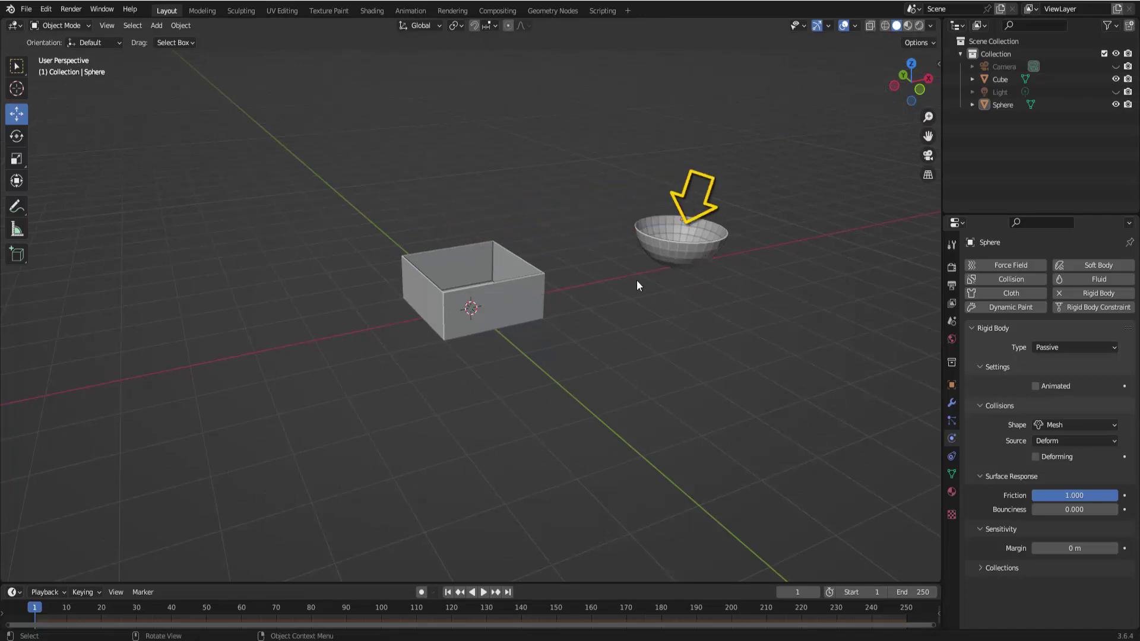
pyautogui.moveTo(604, 323); pyautogui.dragTo(607, 342, button='middle')
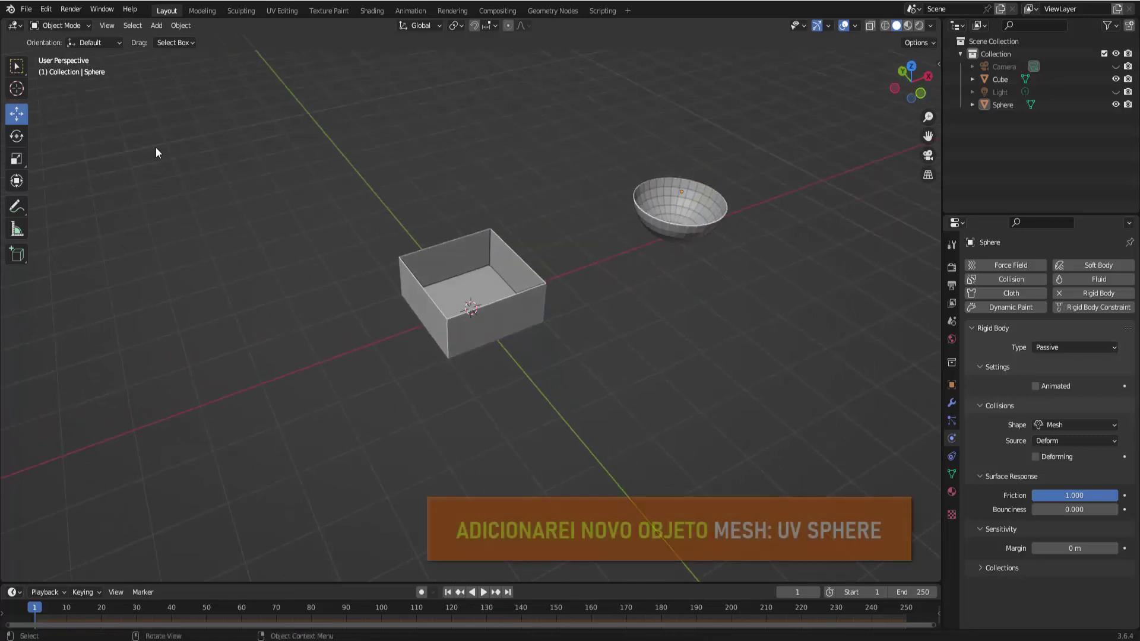
# - Add a UV sphere and scale it down to fit inside the box
pyautogui.click(156, 26)
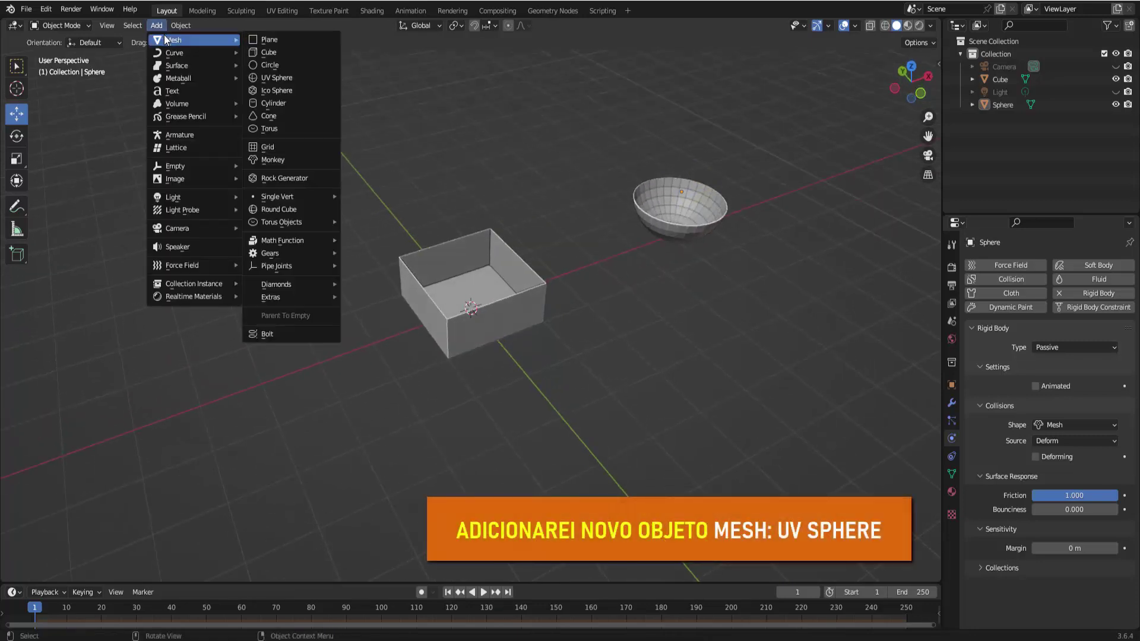
pyautogui.moveTo(173, 39)
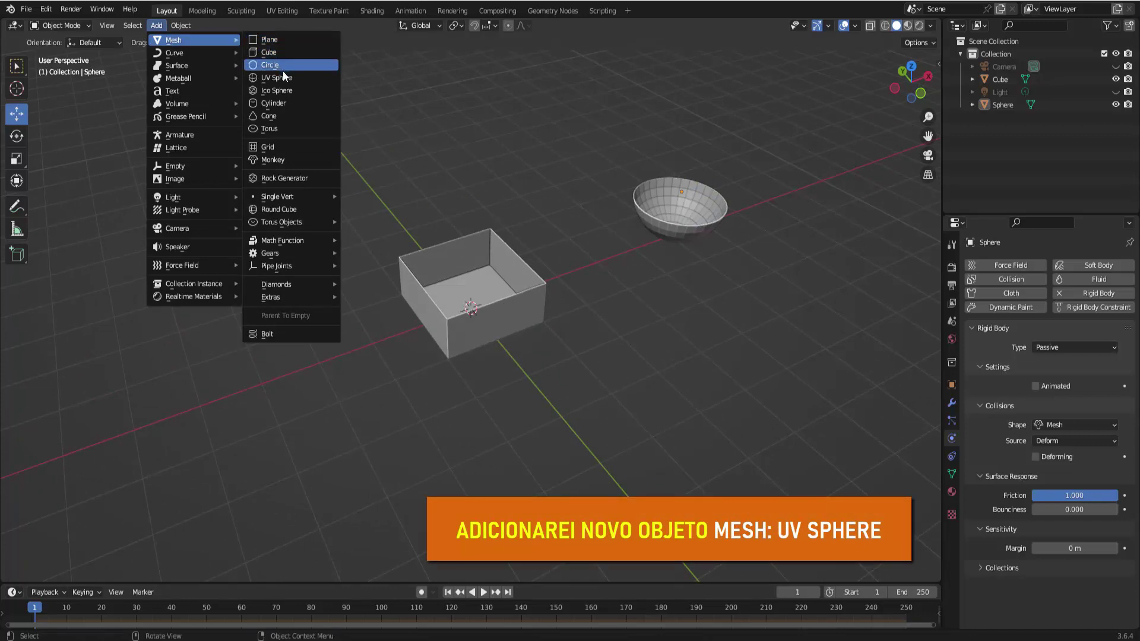
pyautogui.click(283, 78)
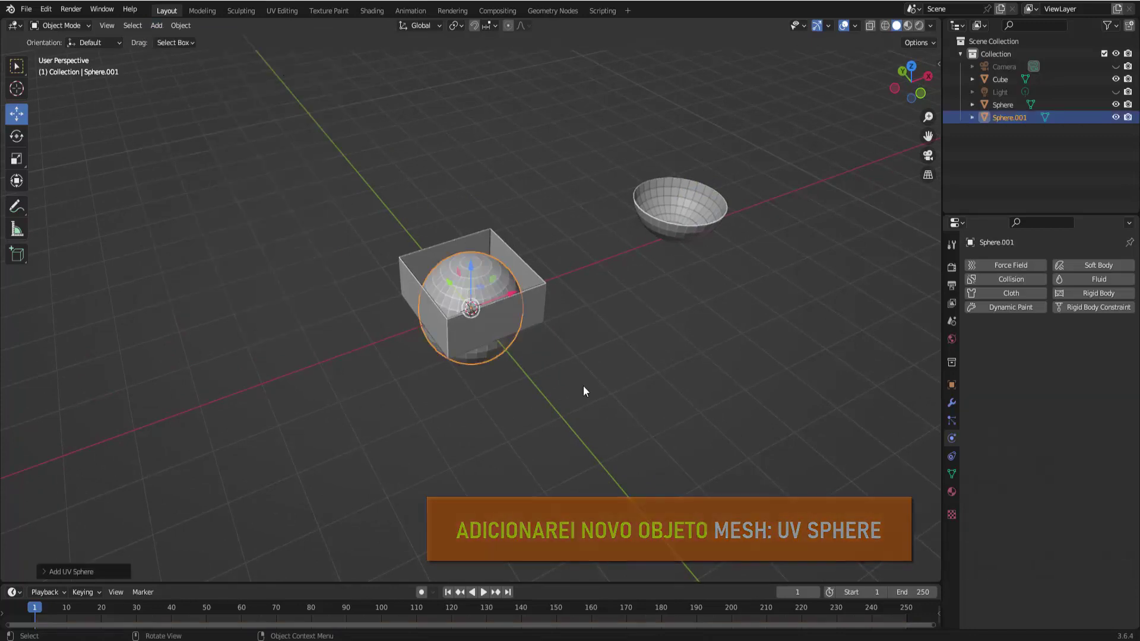
pyautogui.press('s')
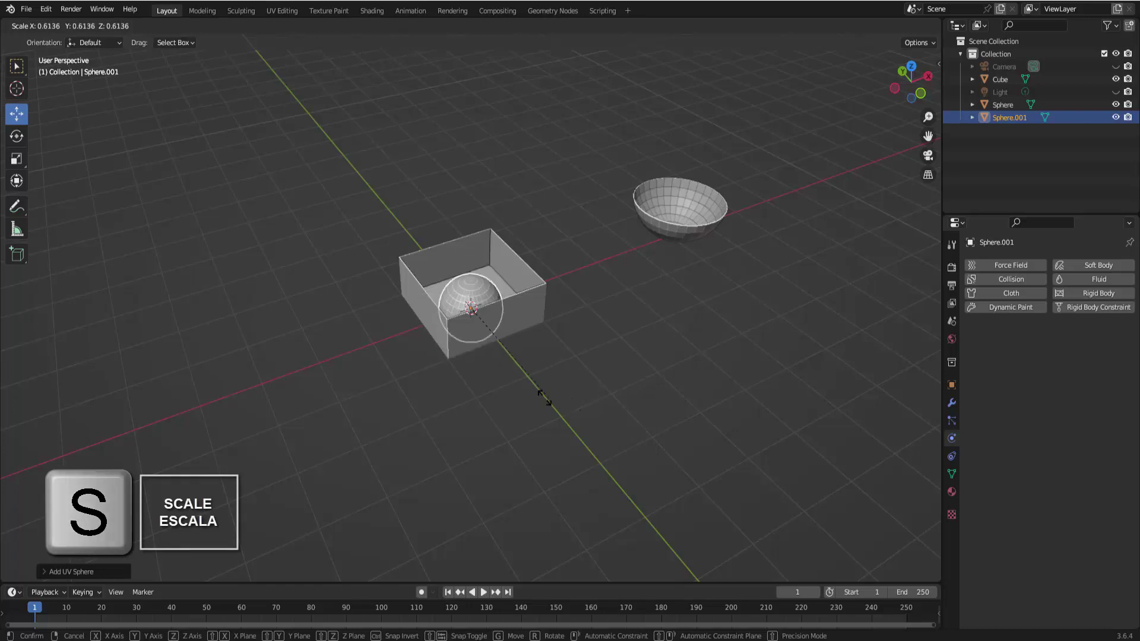
pyautogui.click(508, 372)
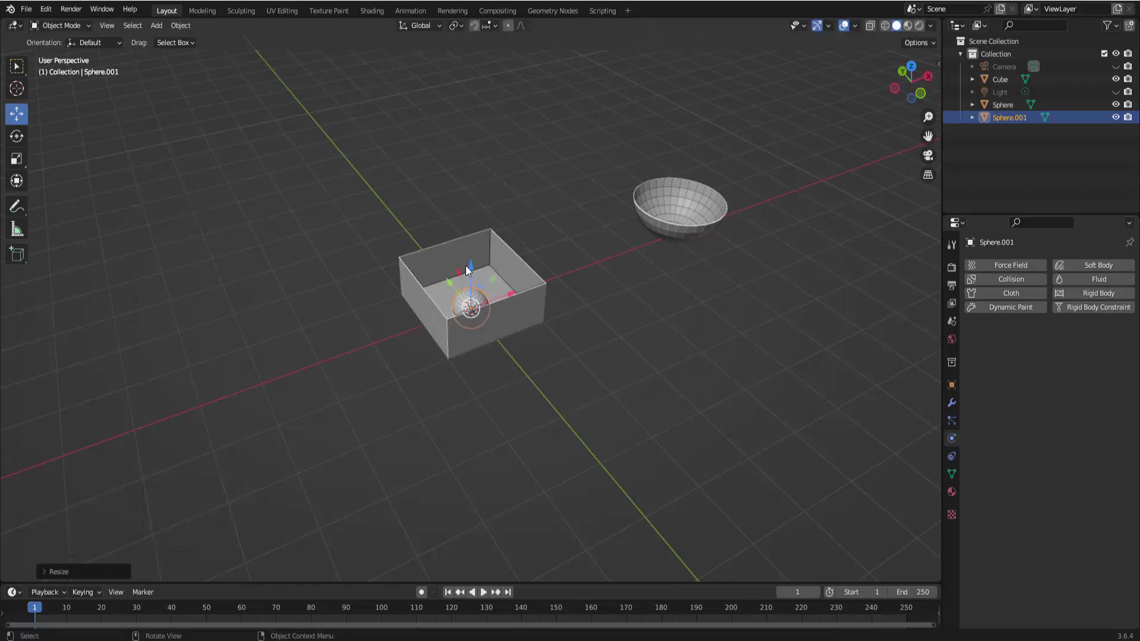
pyautogui.moveTo(466, 264); pyautogui.dragTo(467, 253)
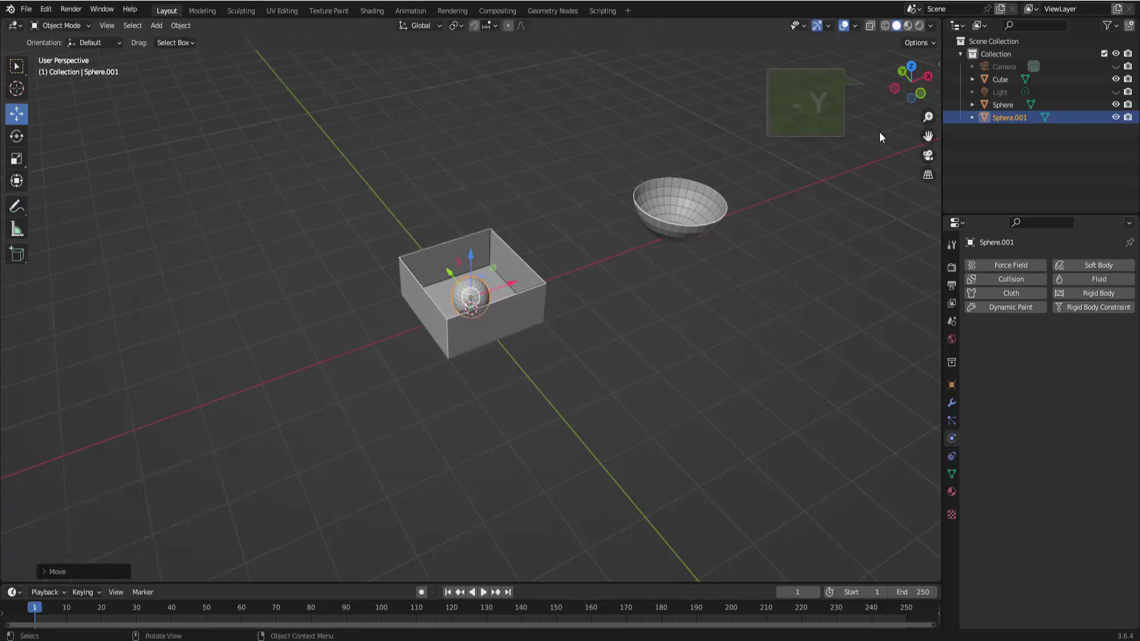
# - In front wireframe view, raise Sphere.001 about 0.16 m along Z, just above the box floor
pyautogui.click(921, 94)
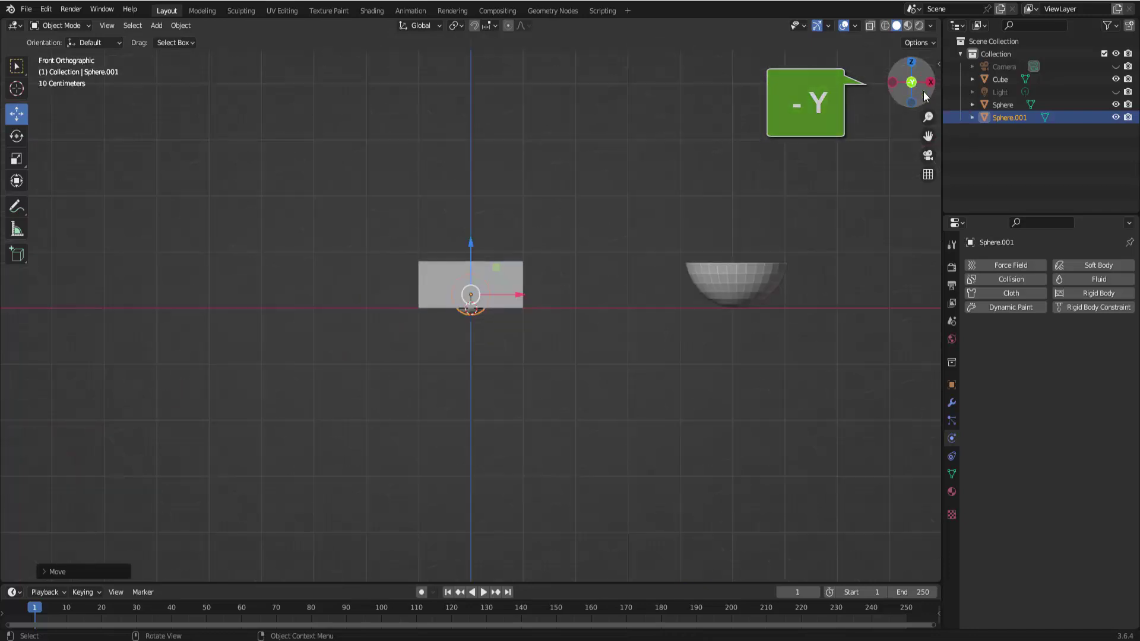
pyautogui.click(885, 26)
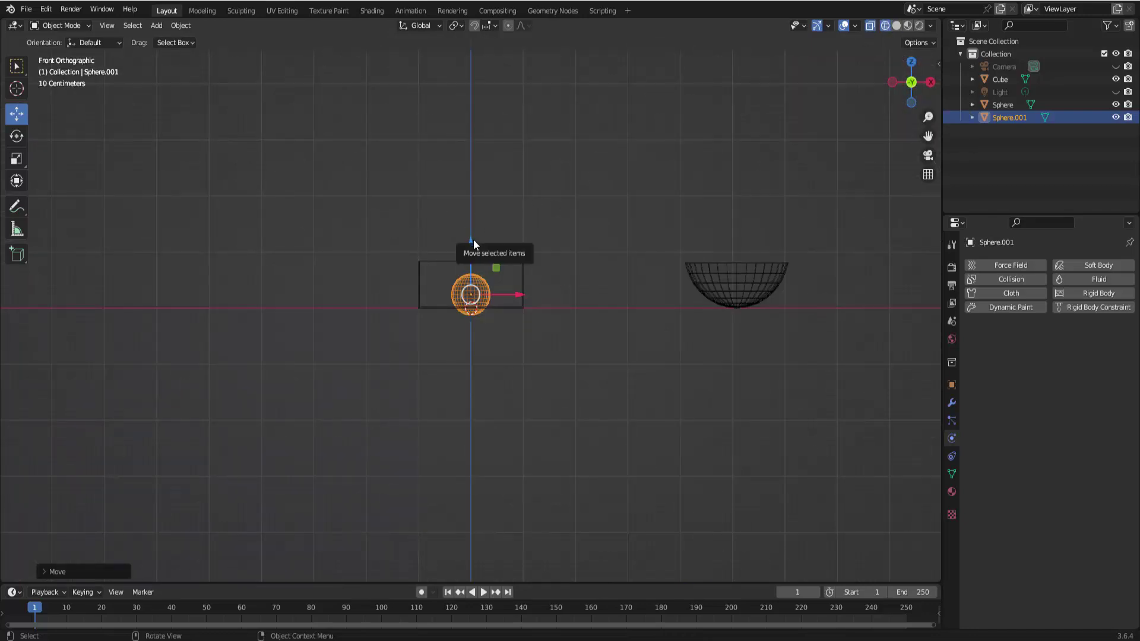
pyautogui.moveTo(472, 240); pyautogui.dragTo(473, 226)
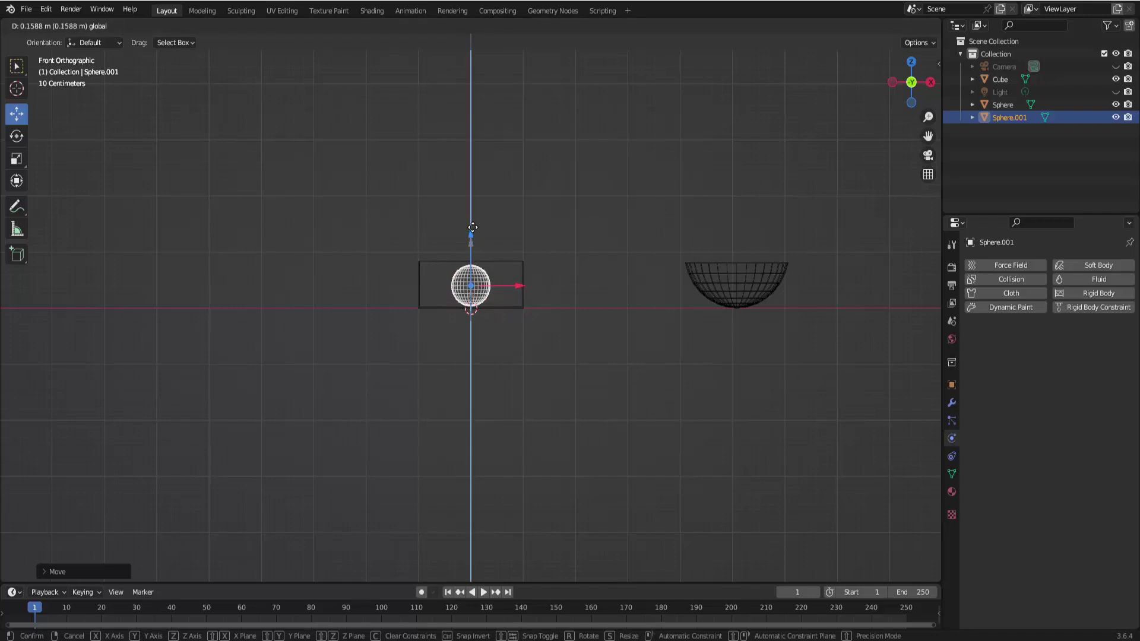
pyautogui.moveTo(472, 225); pyautogui.dragTo(473, 226)
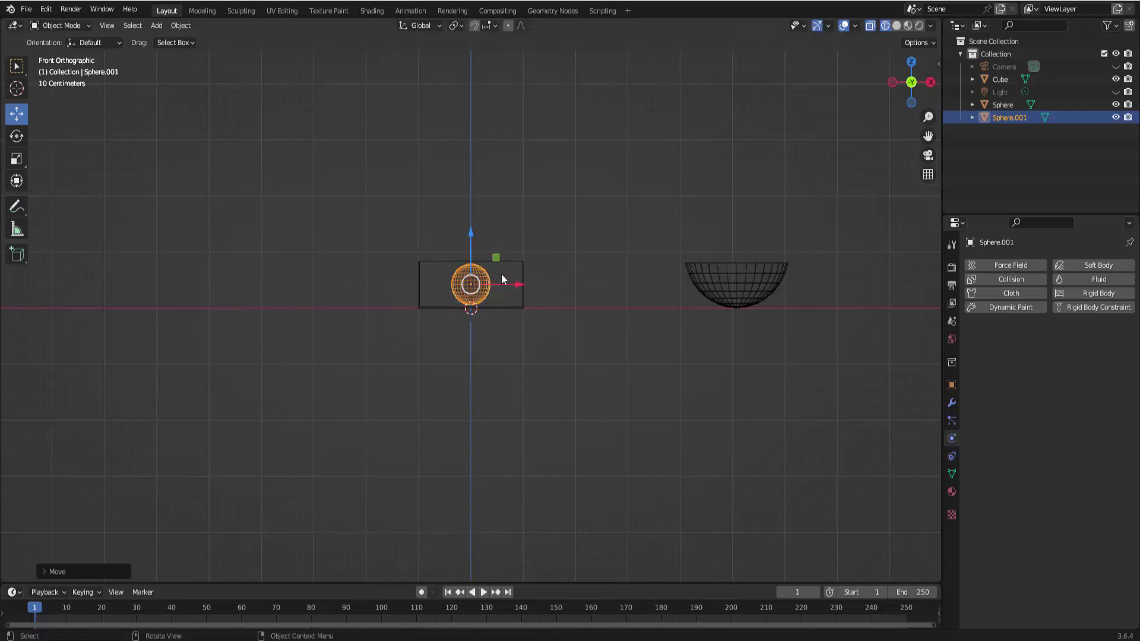
pyautogui.scroll(4, 536, 300)
pyautogui.scroll(2, 536, 300)
pyautogui.scroll(3, 536, 301)
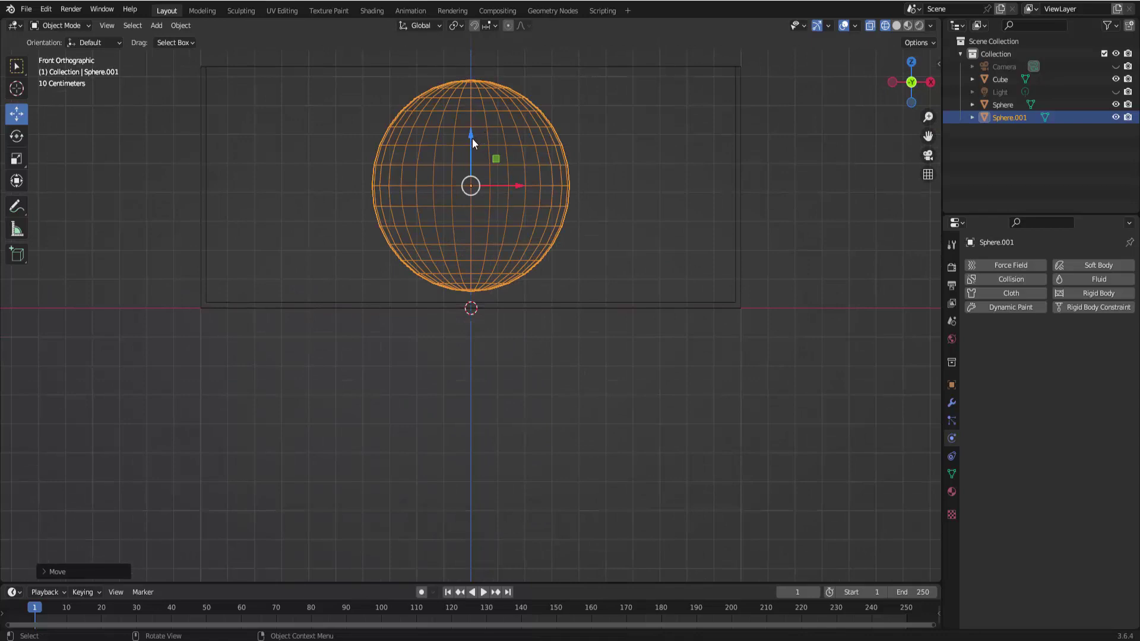
pyautogui.moveTo(472, 139); pyautogui.dragTo(472, 145)
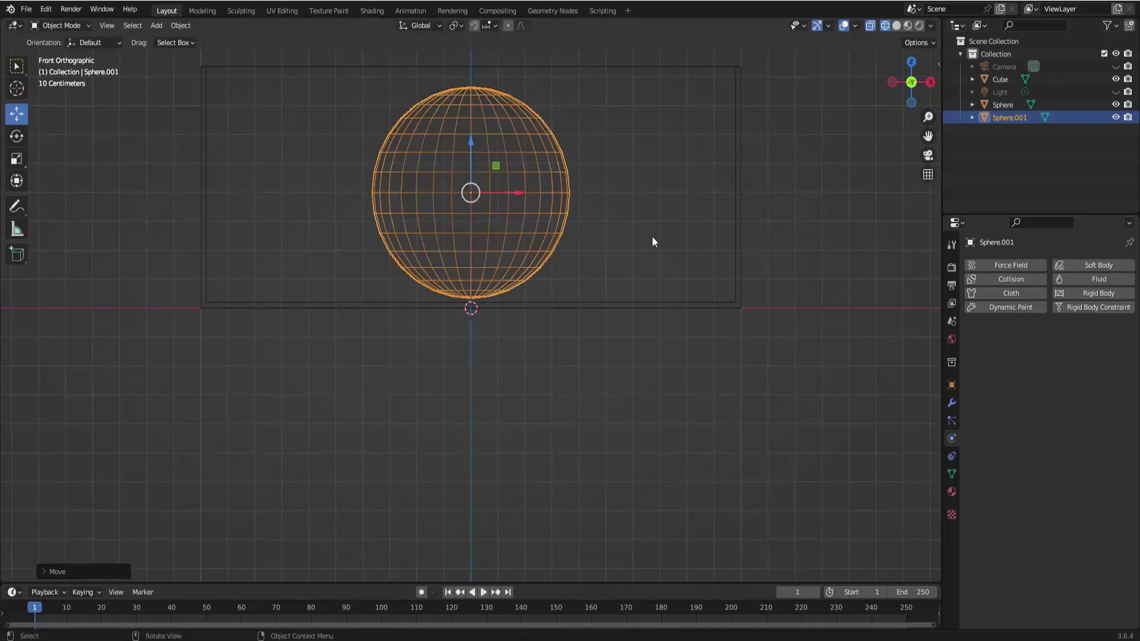
pyautogui.scroll(-2, 621, 327)
pyautogui.scroll(-2, 580, 337)
pyautogui.moveTo(556, 368)
pyautogui.mouseDown(button='middle')
pyautogui.moveTo(565, 401)
pyautogui.moveTo(602, 404)
pyautogui.mouseUp(button='middle')
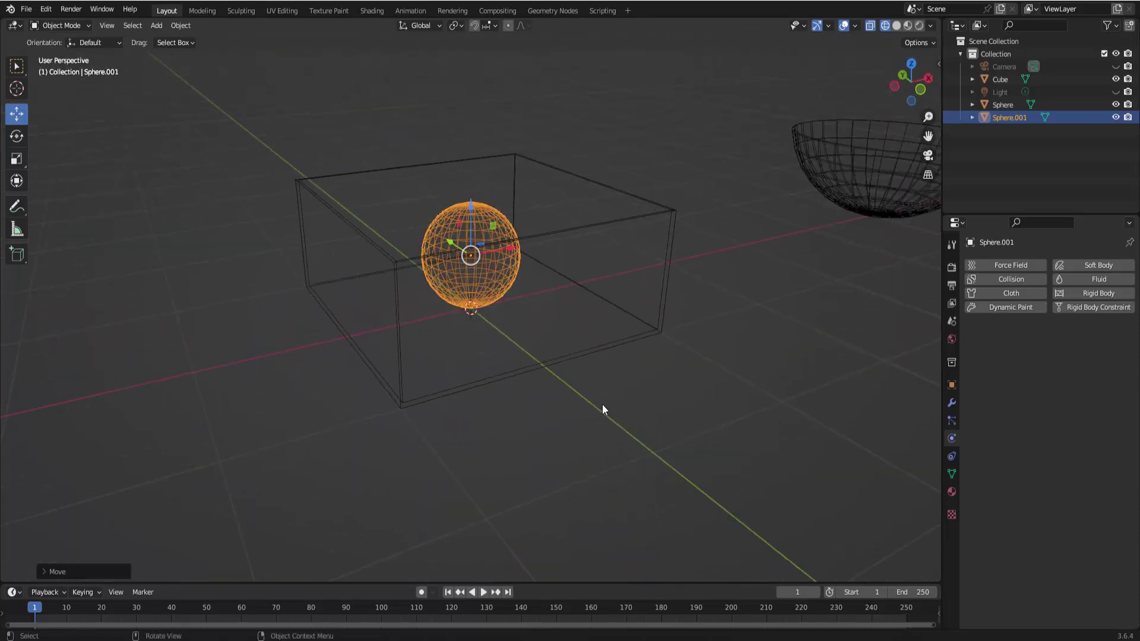
# - Make Sphere.001 an Active rigid body with Mesh collision shape, friction 1.0 and 0 m margin
pyautogui.click(896, 26)
pyautogui.scroll(-2, 812, 233)
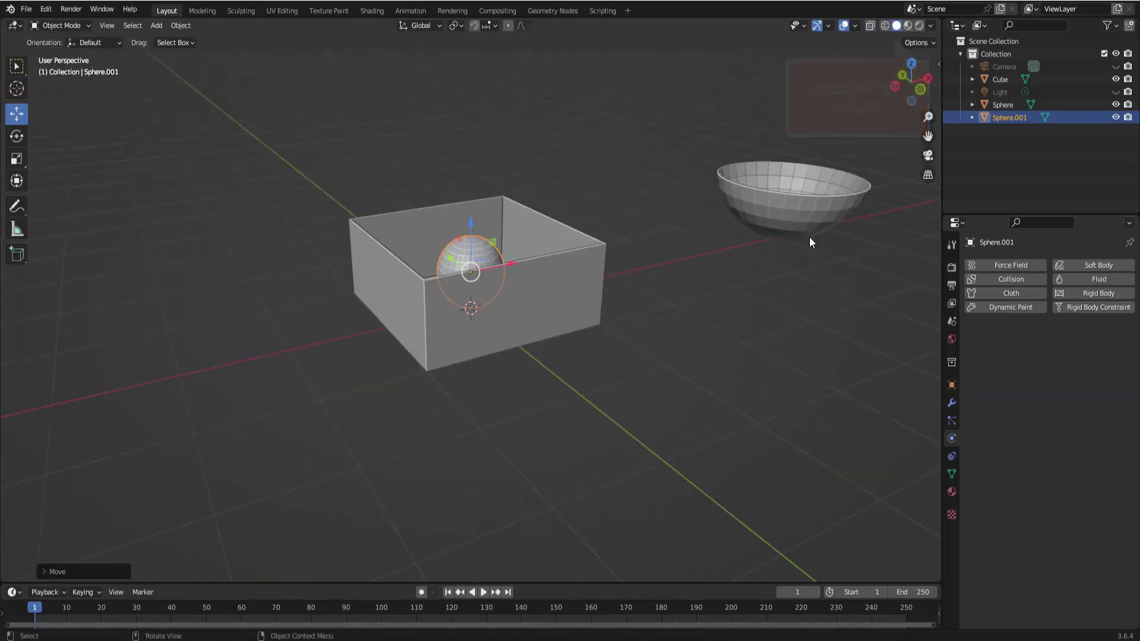
pyautogui.scroll(-1, 809, 237)
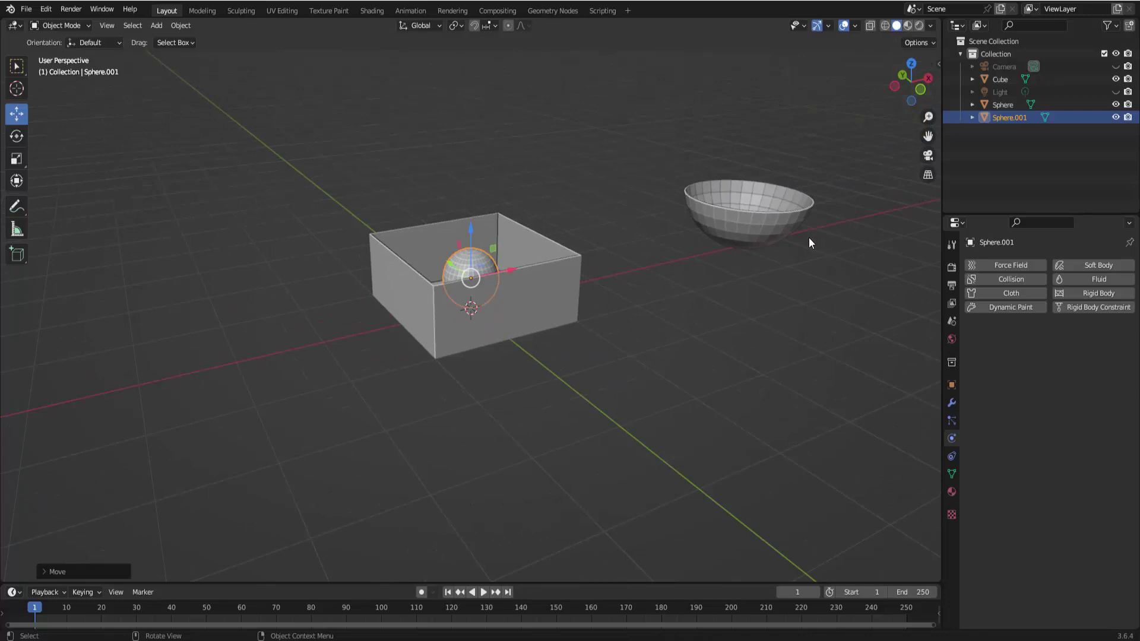
pyautogui.click(471, 265)
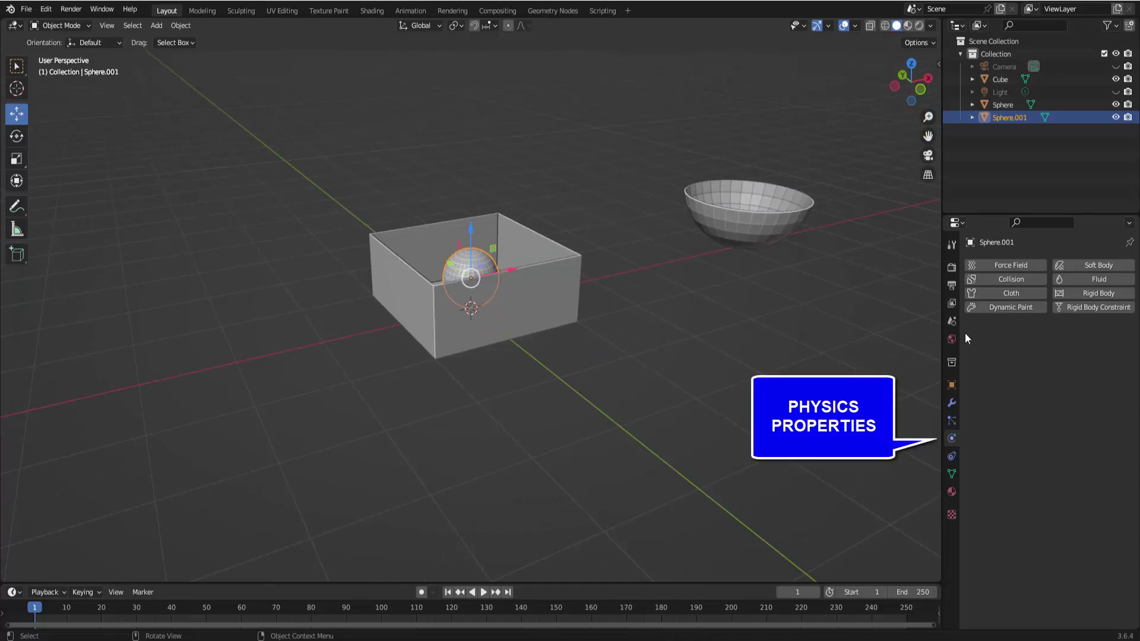
pyautogui.click(1097, 291)
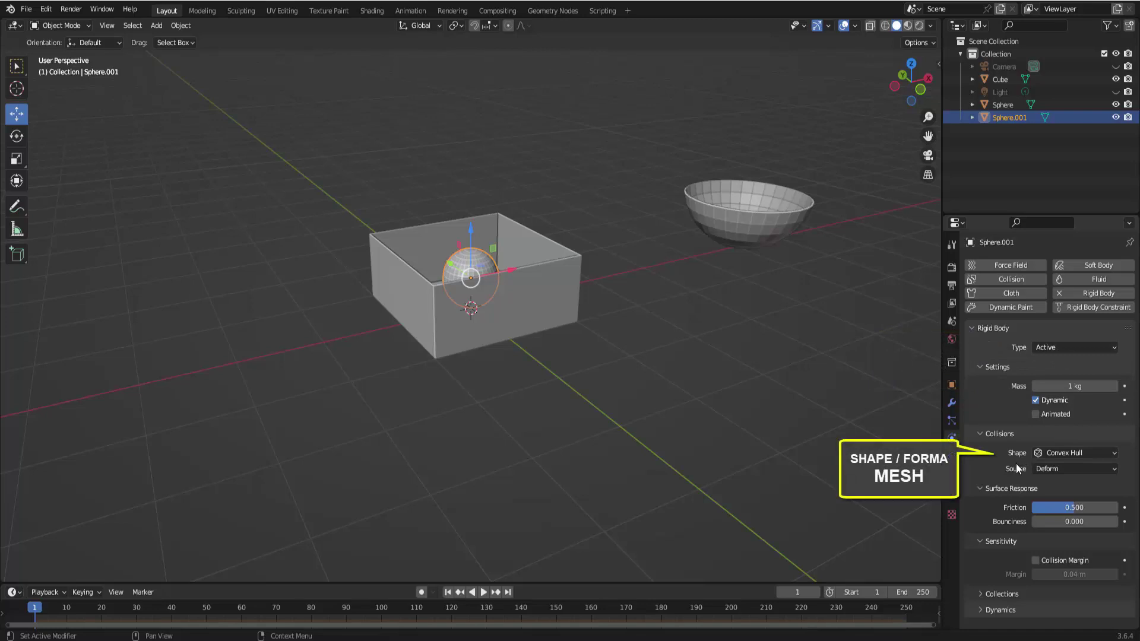
pyautogui.click(1067, 456)
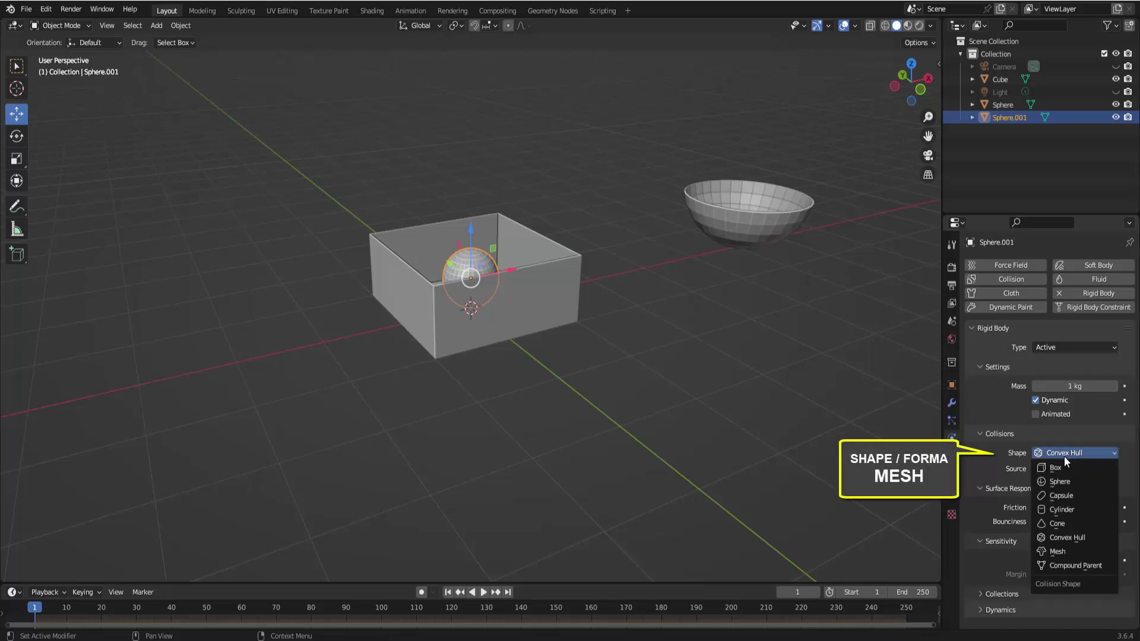
pyautogui.click(1061, 549)
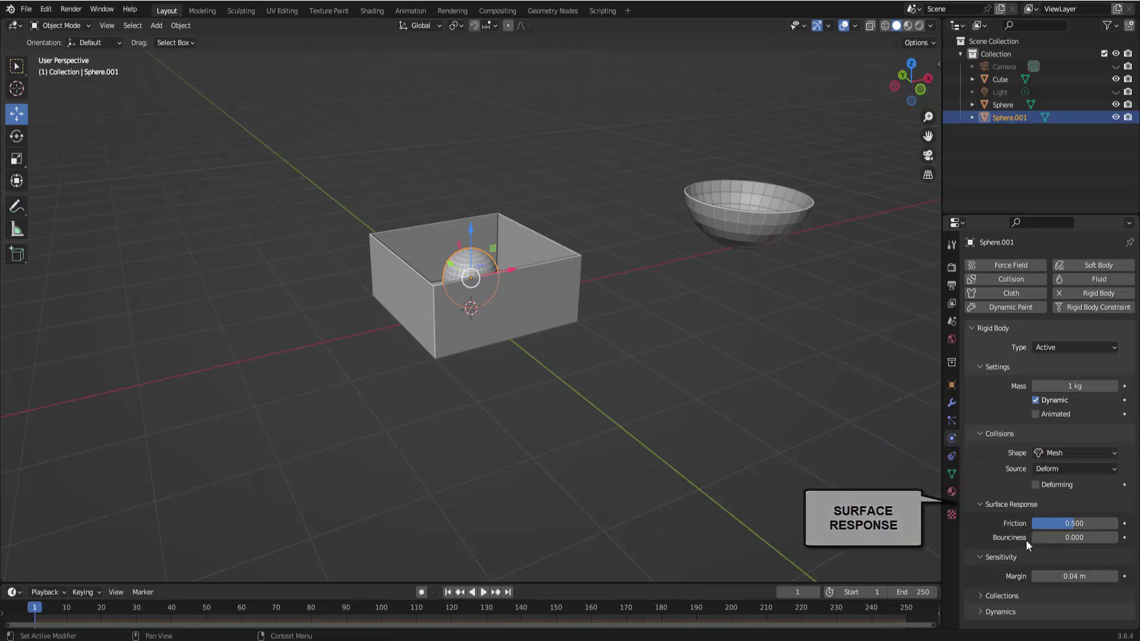
pyautogui.moveTo(1039, 525); pyautogui.dragTo(1104, 525)
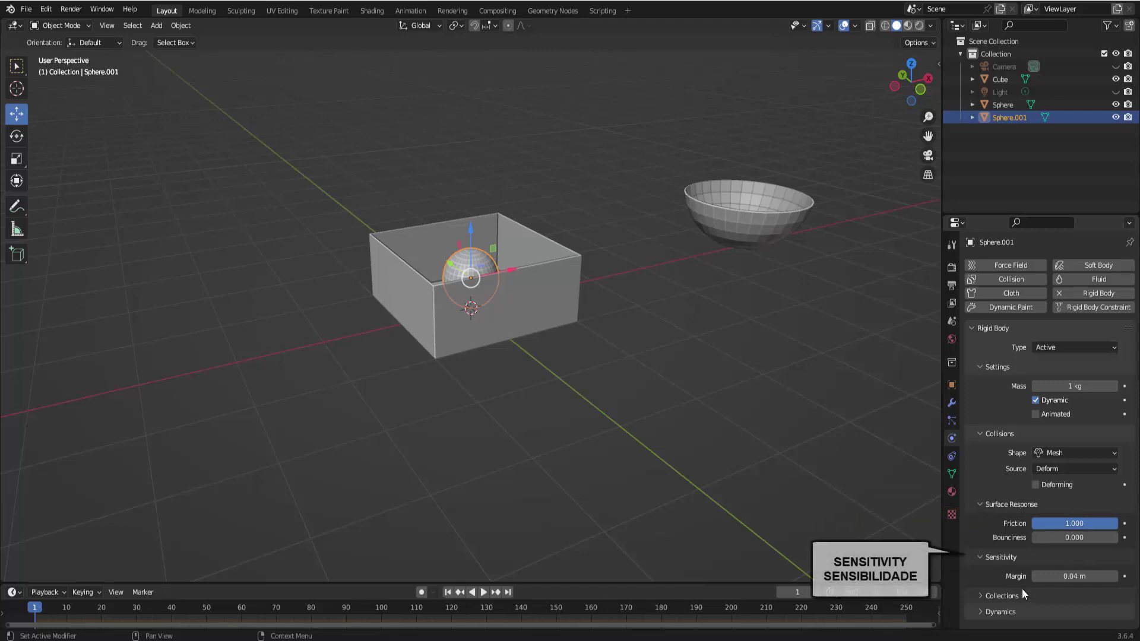
pyautogui.moveTo(1068, 576); pyautogui.dragTo(1033, 577)
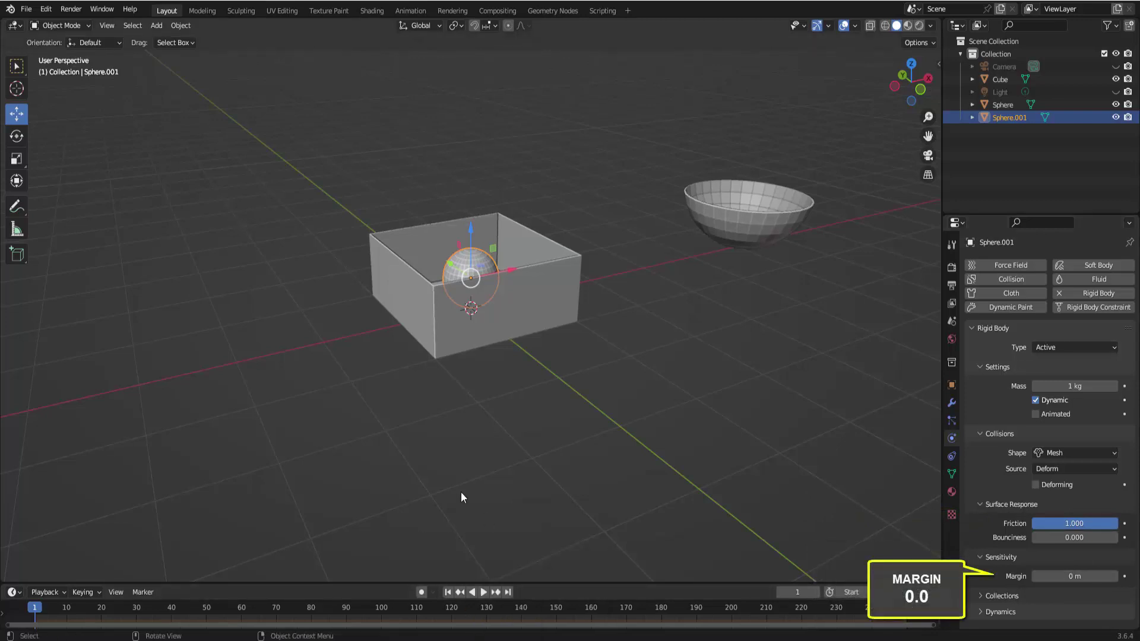
# - Test the simulation by playing and stopping the animation, then rewind to frame 1
pyautogui.click(483, 592)
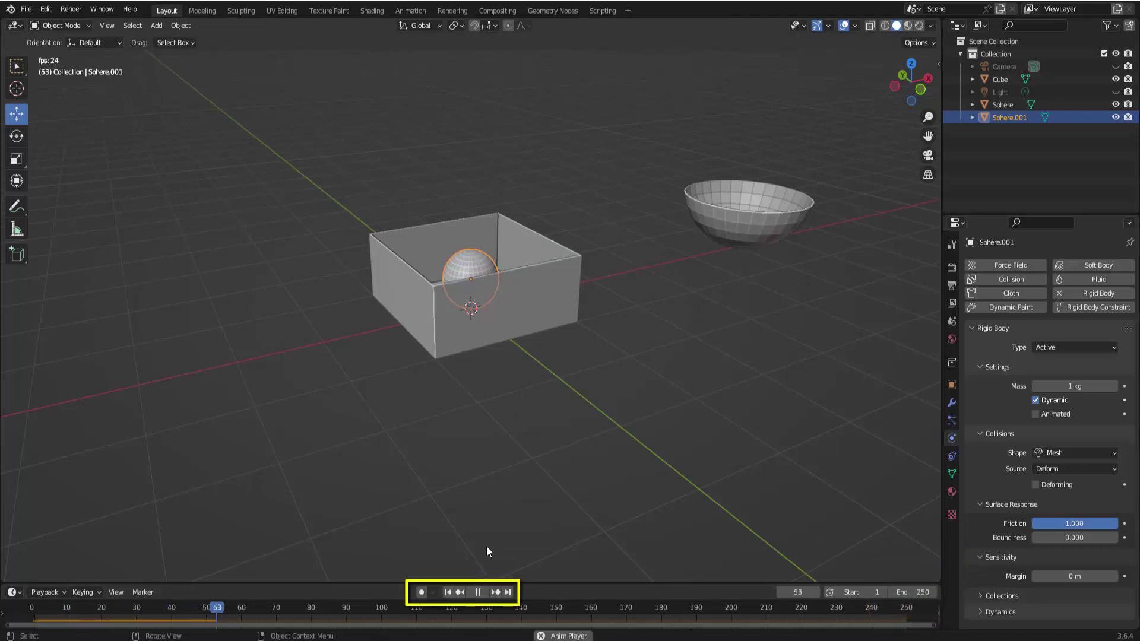
pyautogui.click(478, 592)
pyautogui.click(448, 592)
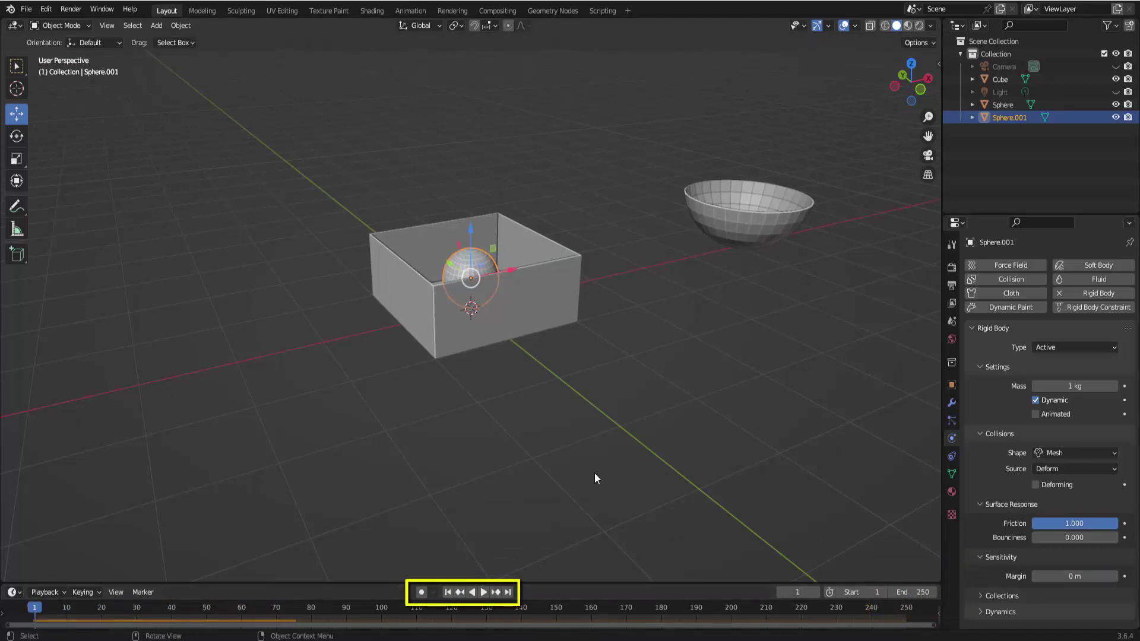
pyautogui.scroll(-1, 636, 372)
pyautogui.scroll(-1, 635, 370)
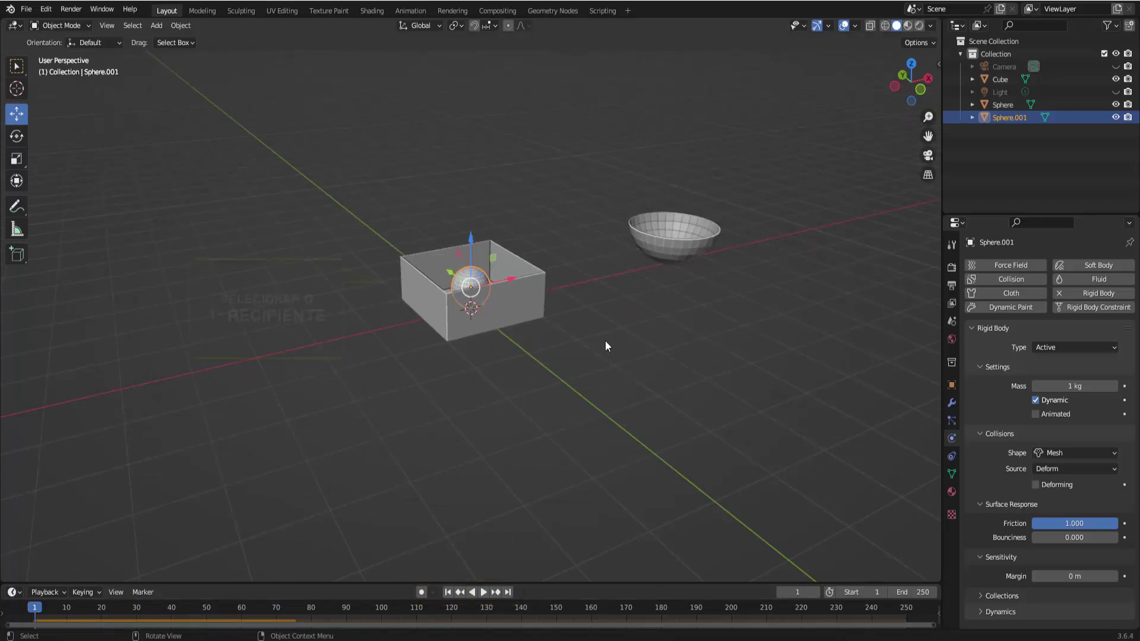
# - Keyframe the Cube's location and rotation at frames 1 and 30
pyautogui.click(536, 289)
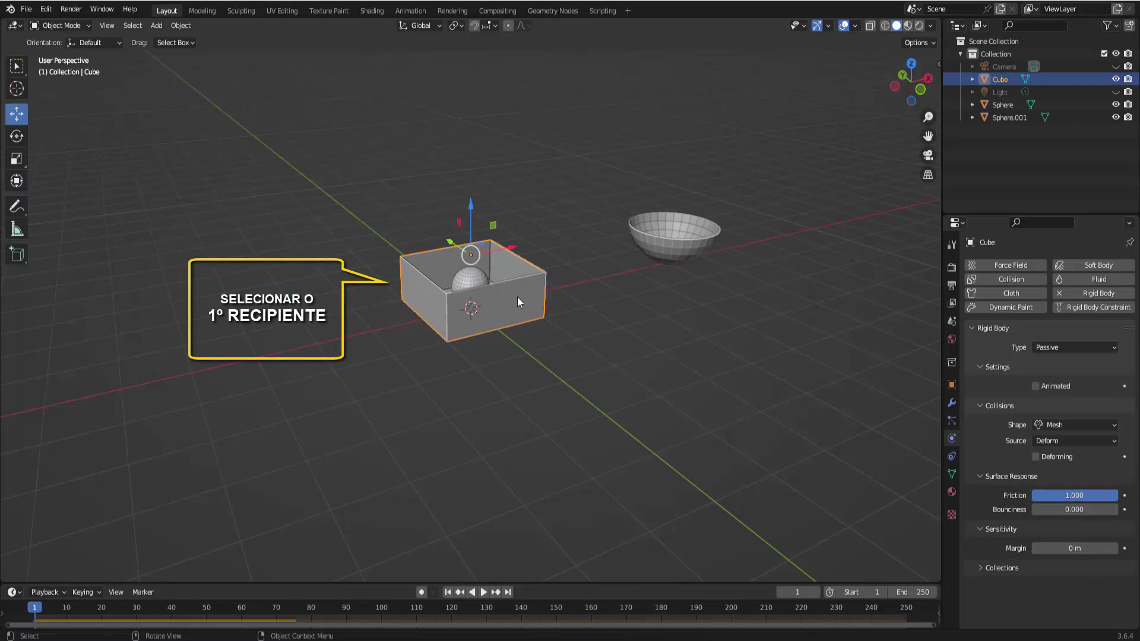
pyautogui.scroll(-2, 590, 416)
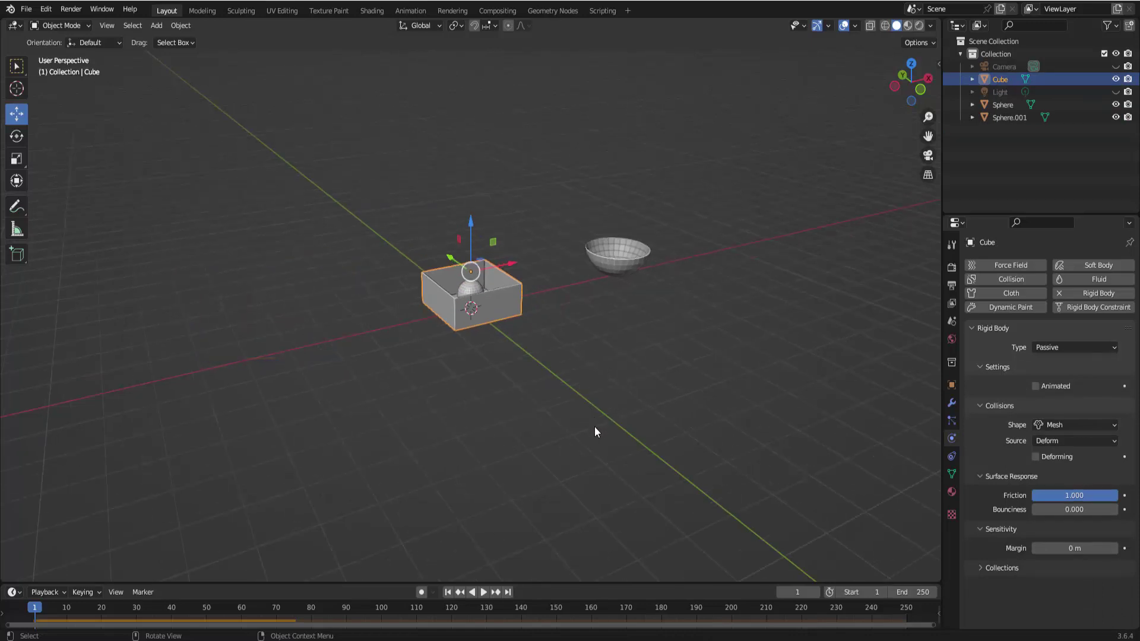
pyautogui.scroll(-1, 595, 432)
pyautogui.scroll(-1, 596, 438)
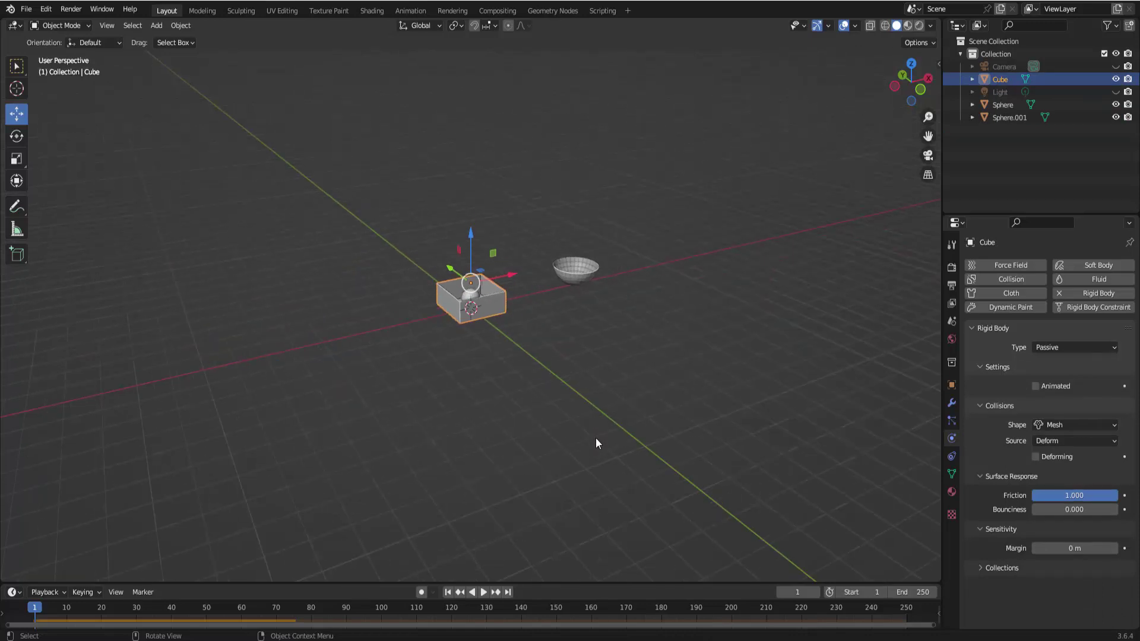
pyautogui.moveTo(562, 582); pyautogui.dragTo(558, 520)
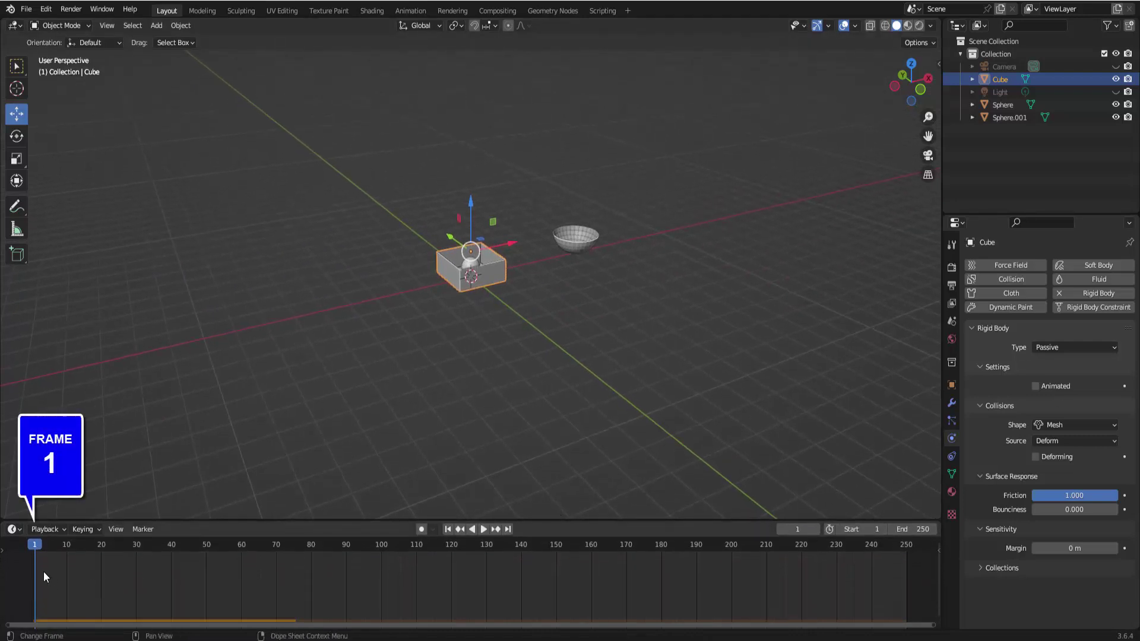
pyautogui.press('i')
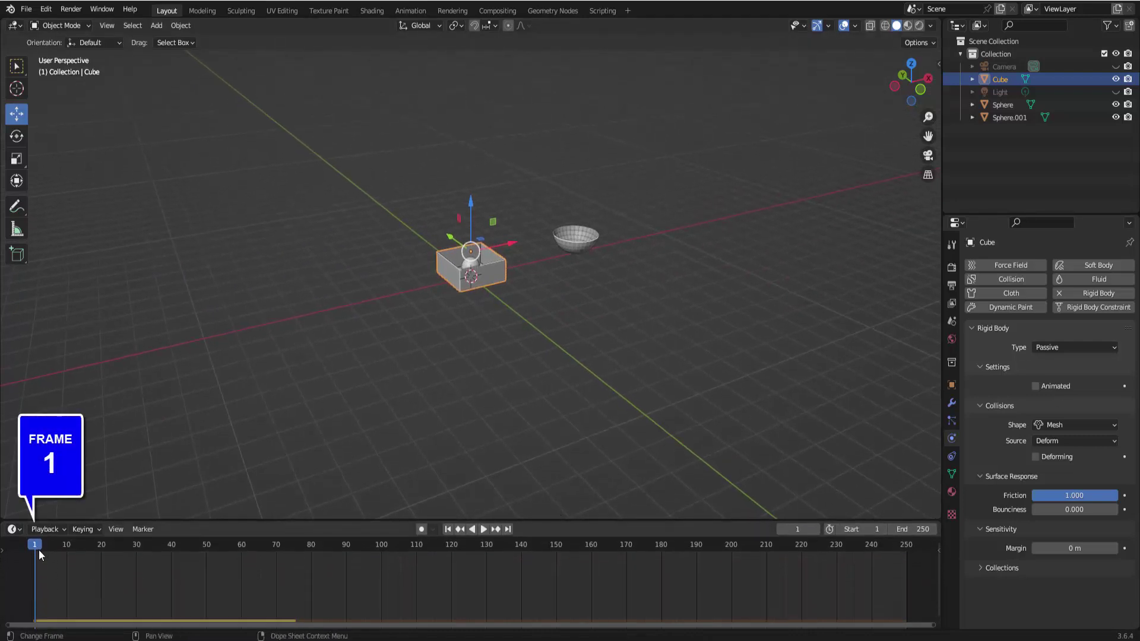
pyautogui.press('i')
pyautogui.click(703, 218)
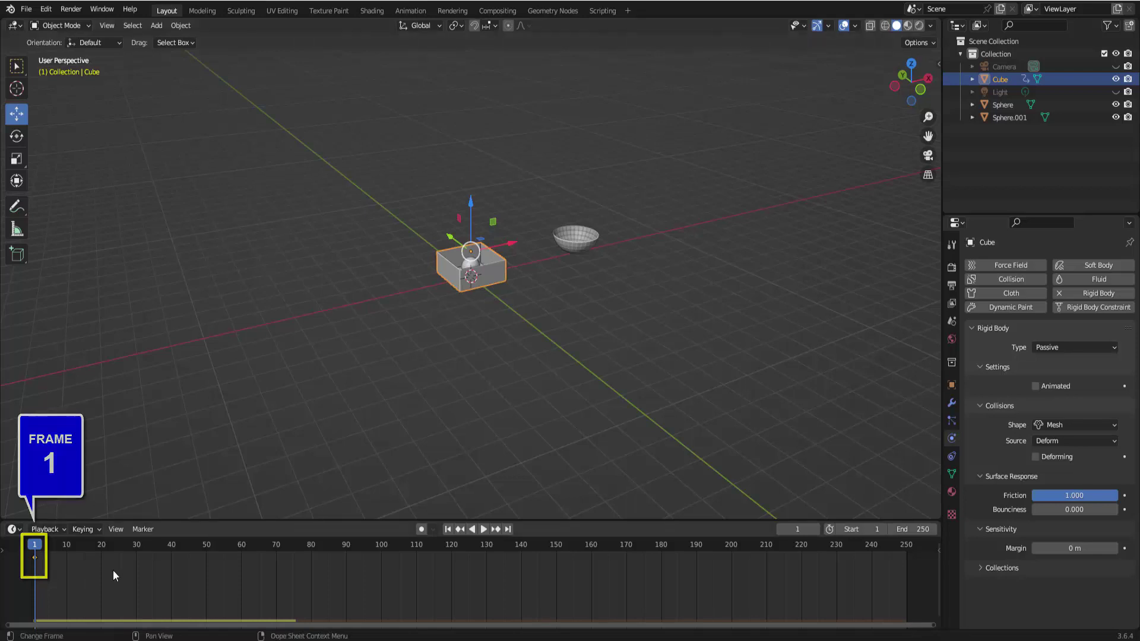
pyautogui.click(136, 545)
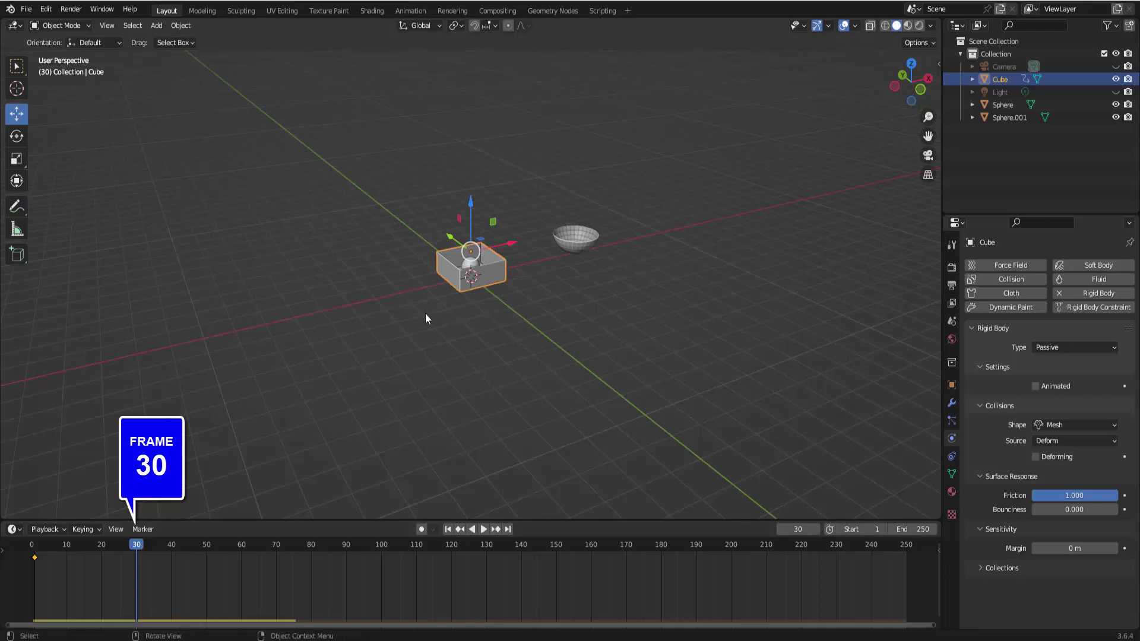
pyautogui.press('i')
pyautogui.click(776, 223)
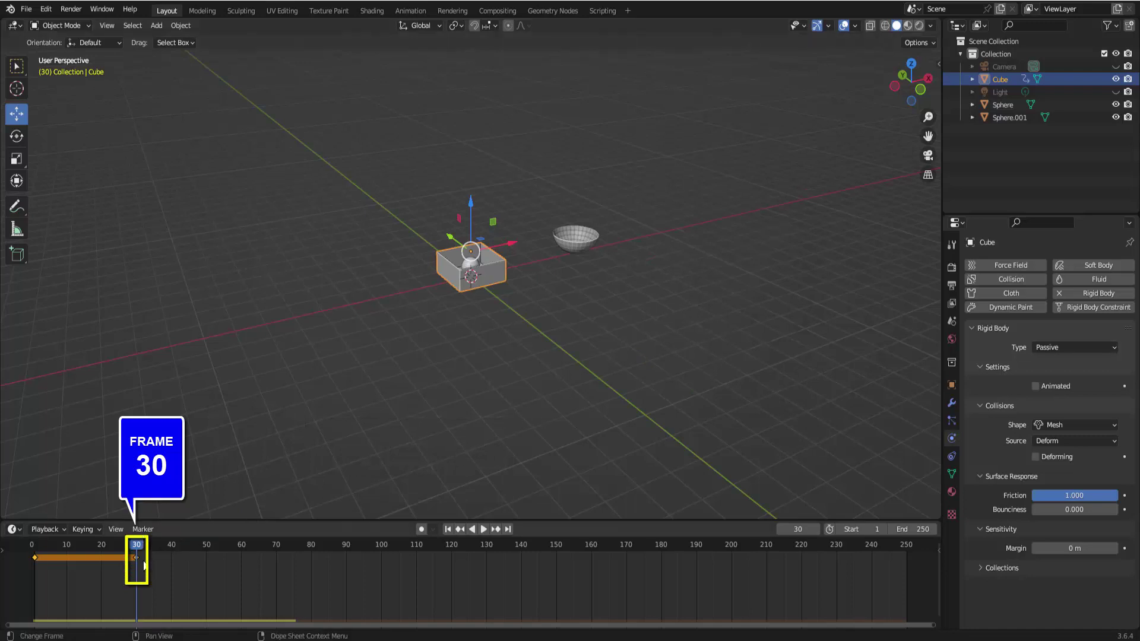
# - At frame 100, lift the box about 5.2 m along Z and keyframe it, then return to frame 1
pyautogui.click(382, 542)
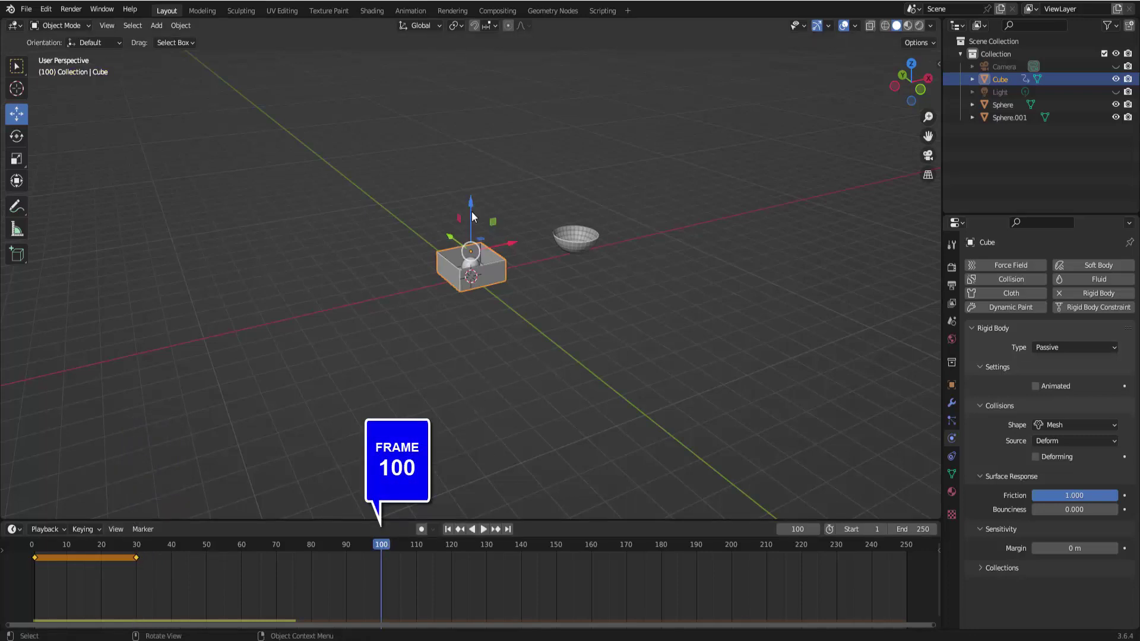
pyautogui.moveTo(471, 199); pyautogui.dragTo(486, 62)
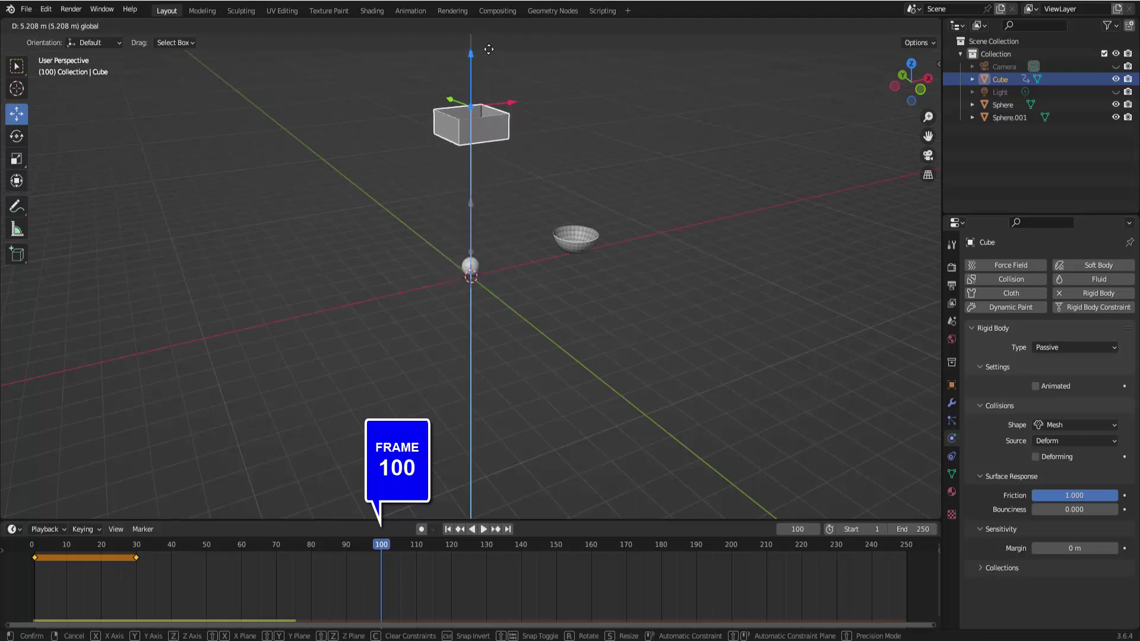
pyautogui.moveTo(486, 62); pyautogui.dragTo(485, 53)
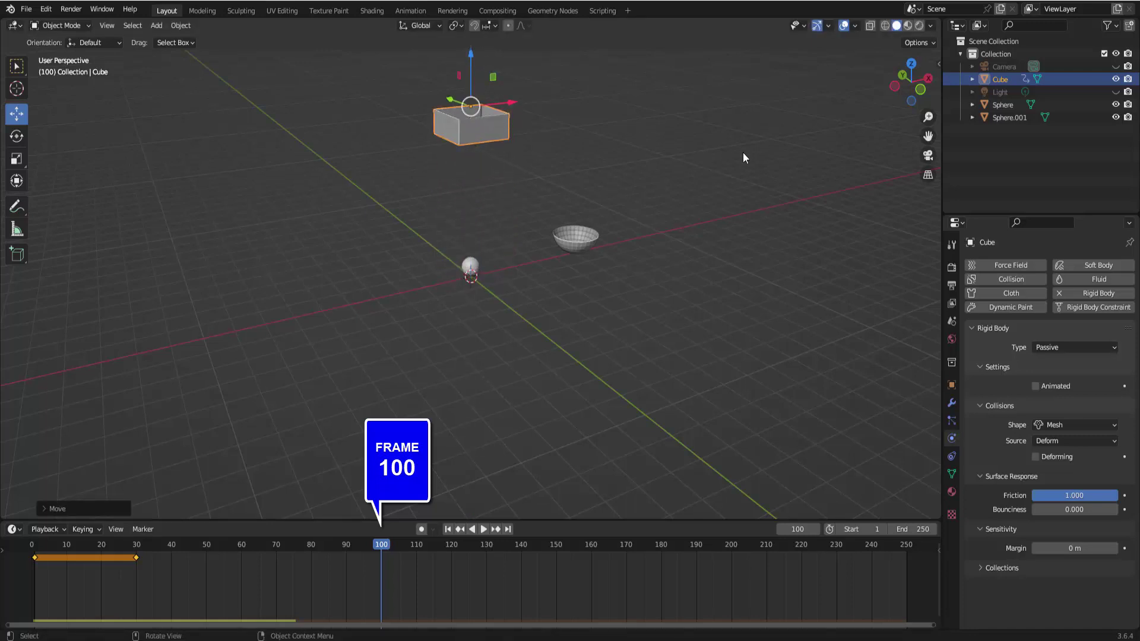
pyautogui.press('i')
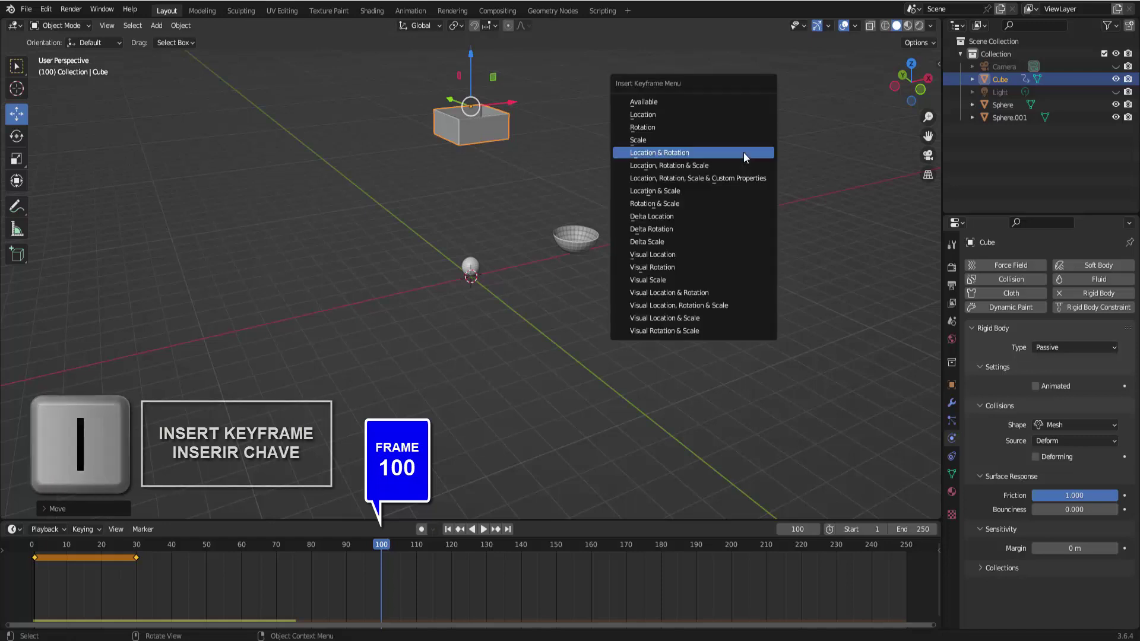
pyautogui.click(743, 152)
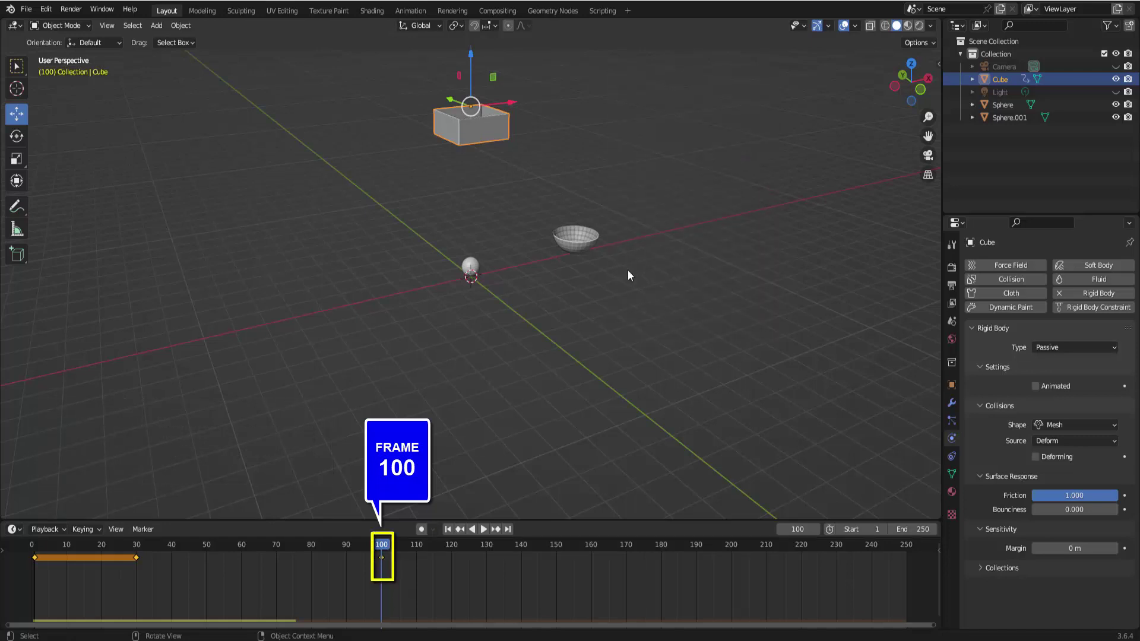
pyautogui.click(448, 529)
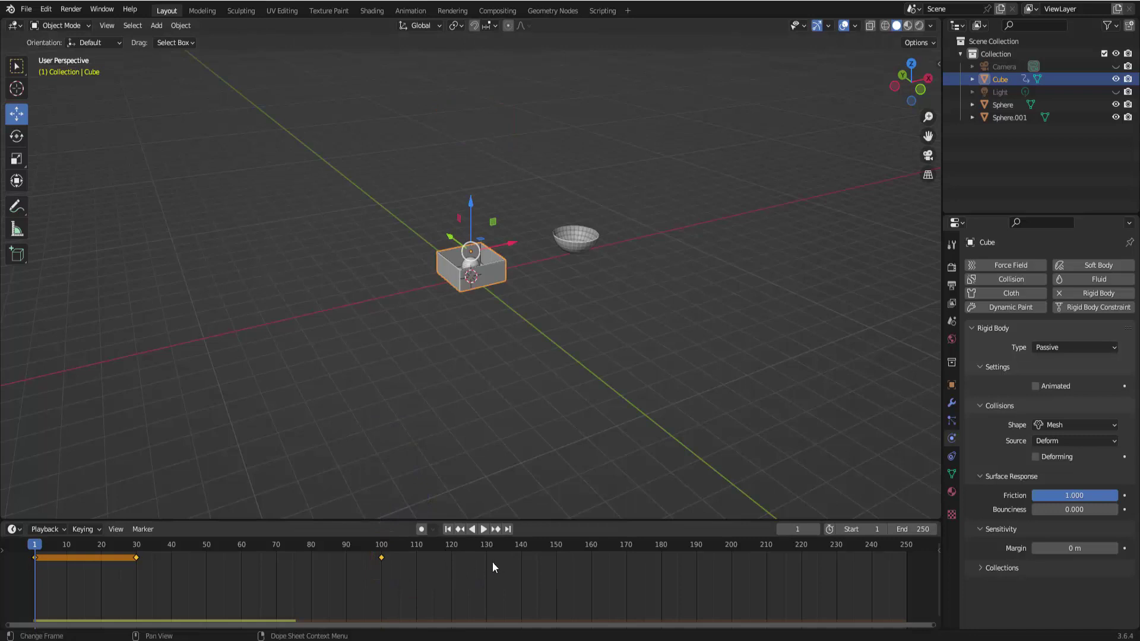
# - Preview playback, mark the Cube's rigid body as Animated, replay, and set the playhead to frame 110
pyautogui.click(483, 528)
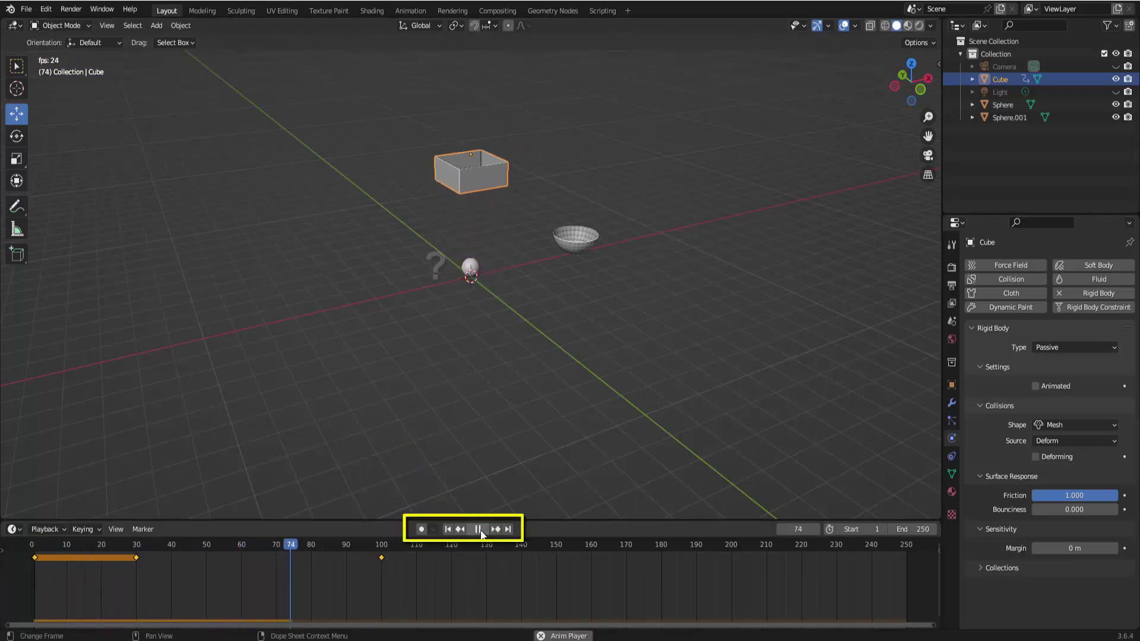
pyautogui.click(478, 529)
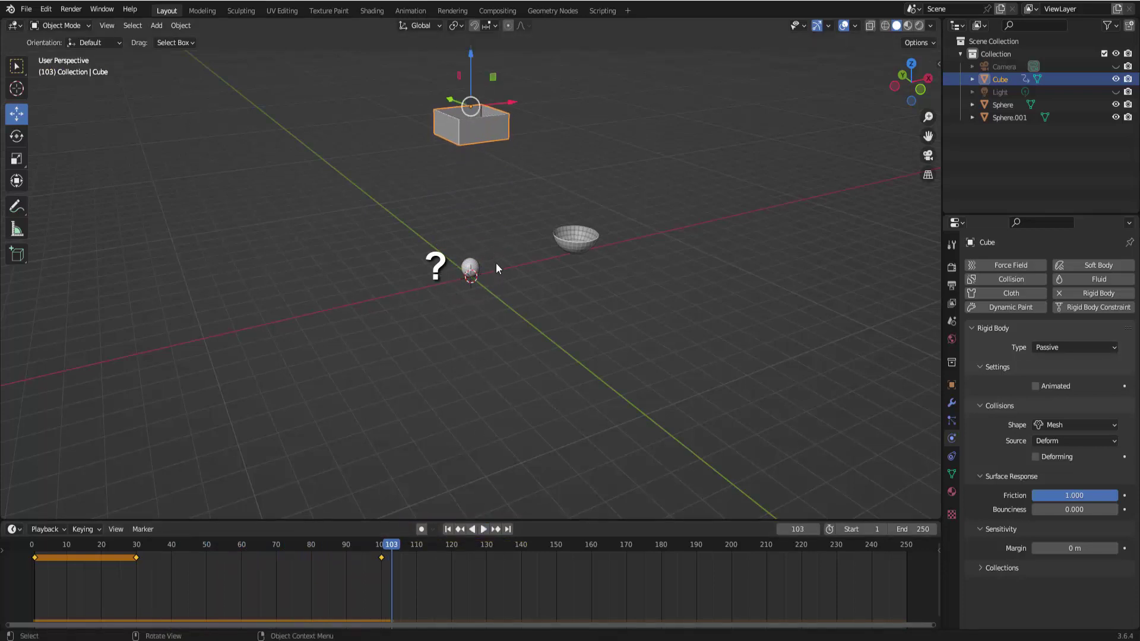
pyautogui.click(448, 530)
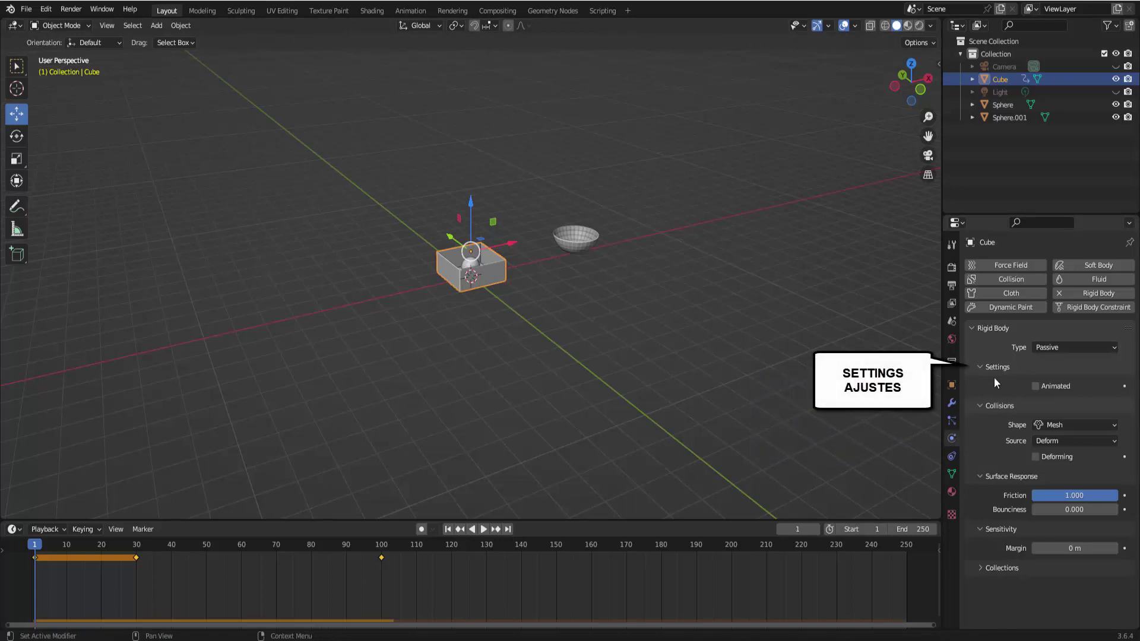
pyautogui.click(1035, 387)
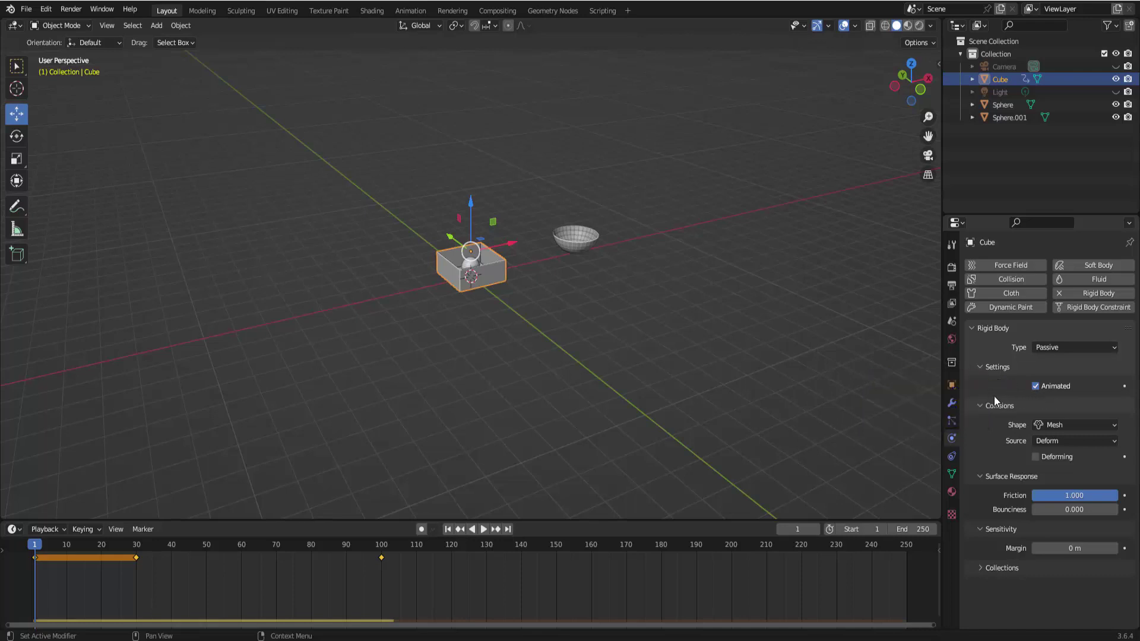
pyautogui.click(483, 529)
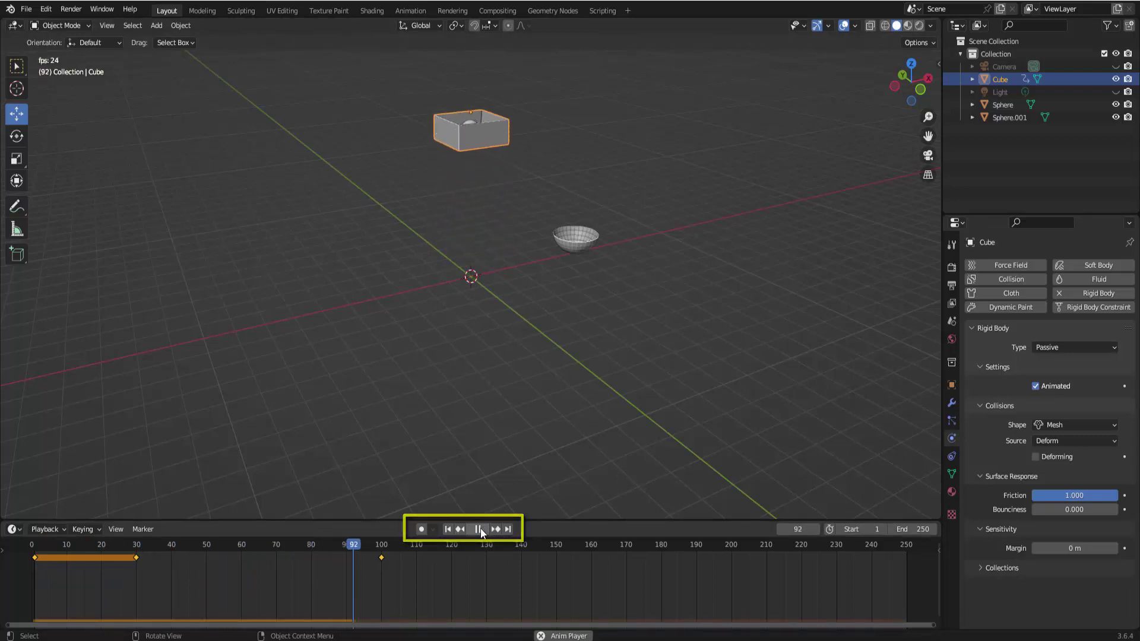
pyautogui.click(482, 528)
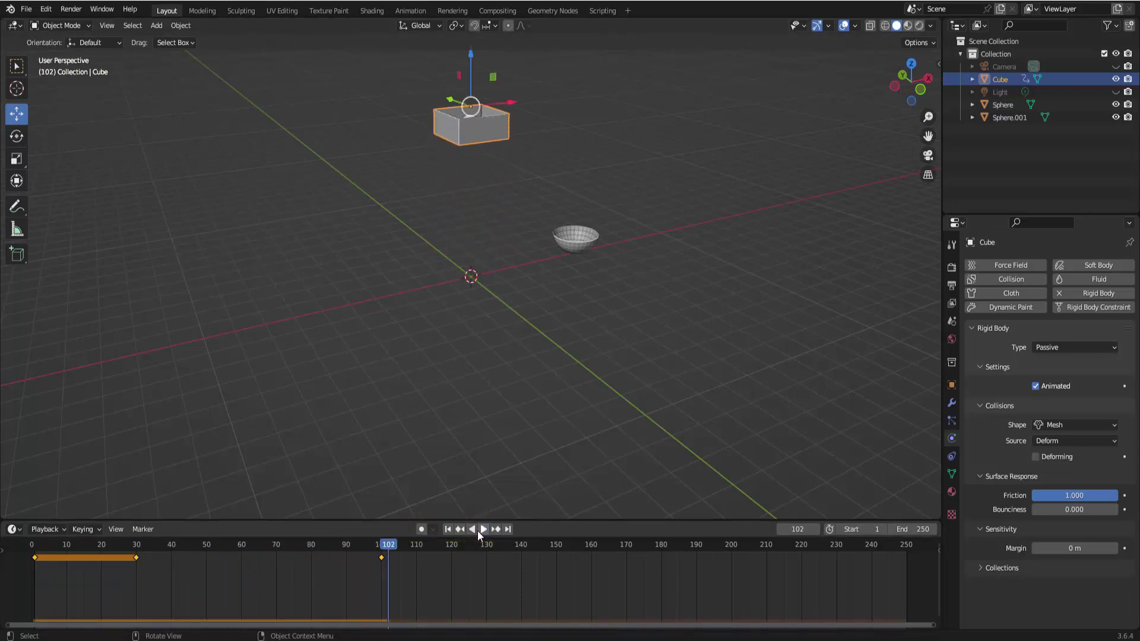
pyautogui.click(418, 546)
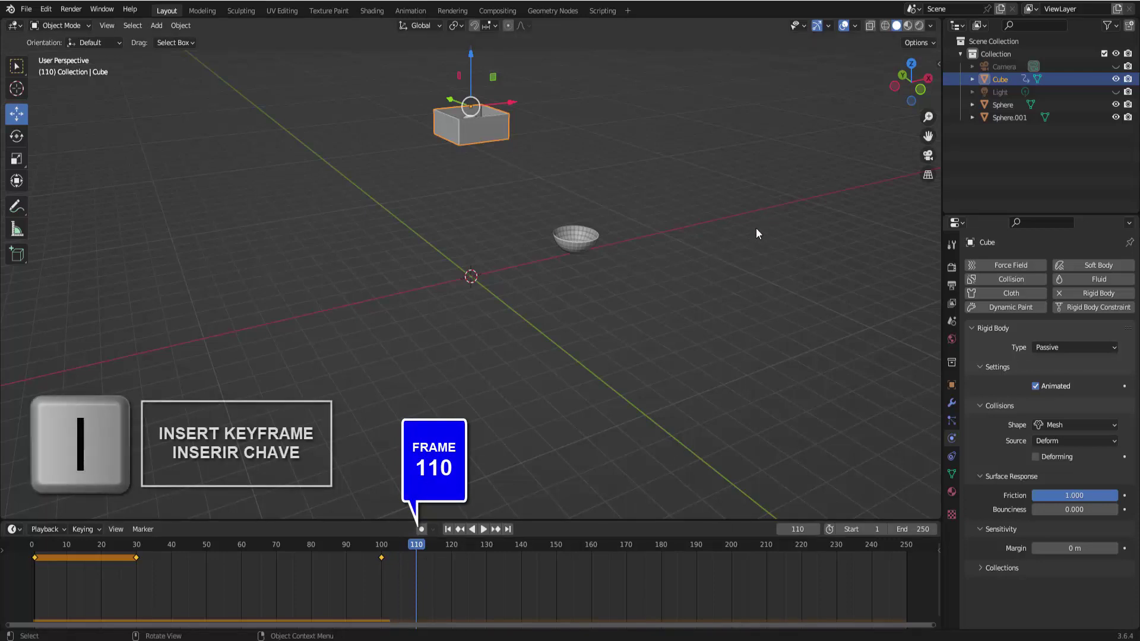
# - Keyframe the box at frame 110, then slide it right and keyframe it at frame 140
pyautogui.press('i')
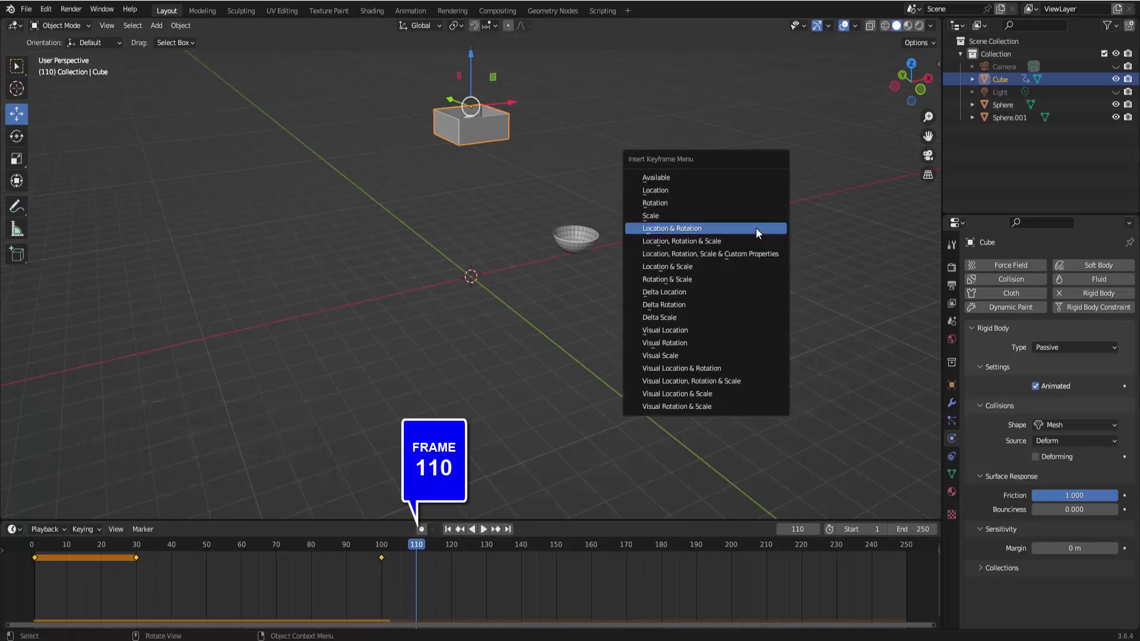
pyautogui.click(757, 228)
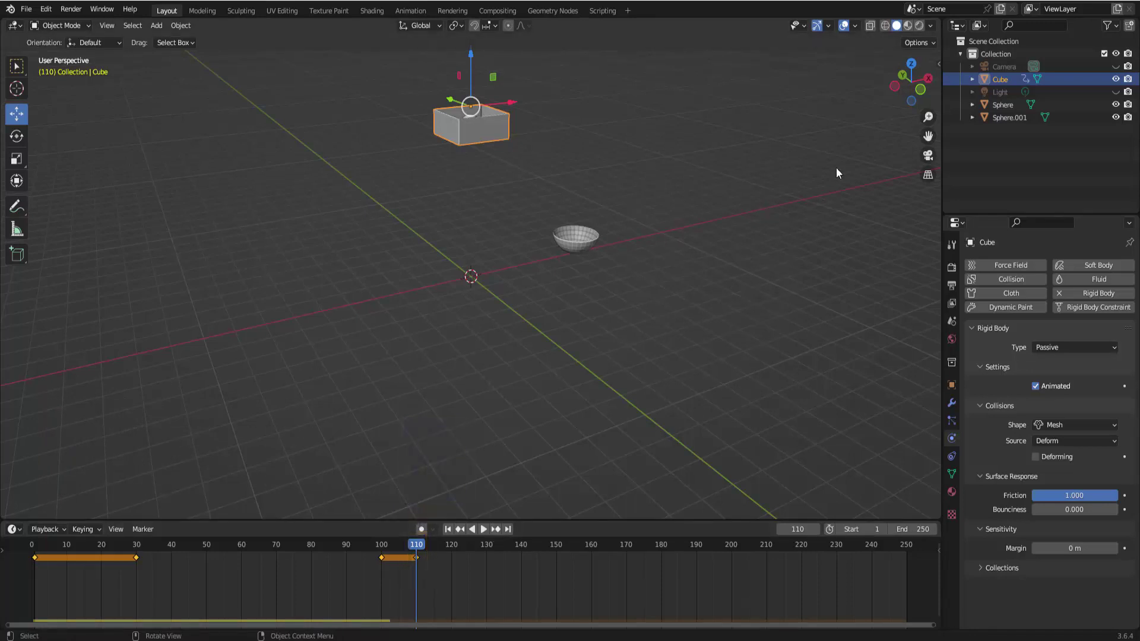
pyautogui.click(921, 91)
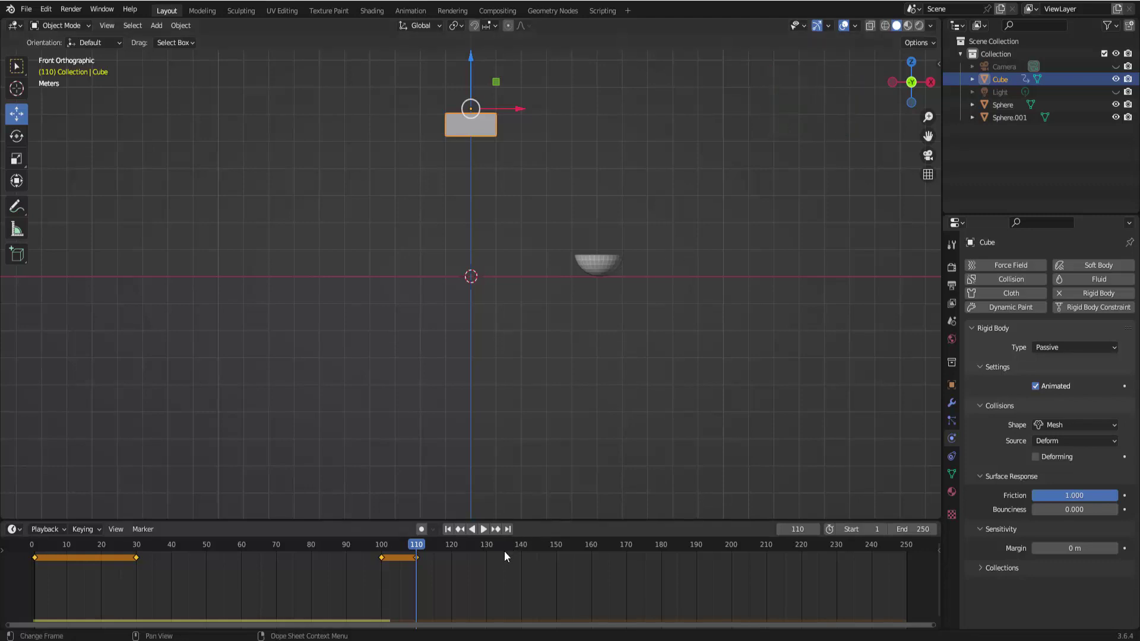
pyautogui.click(523, 549)
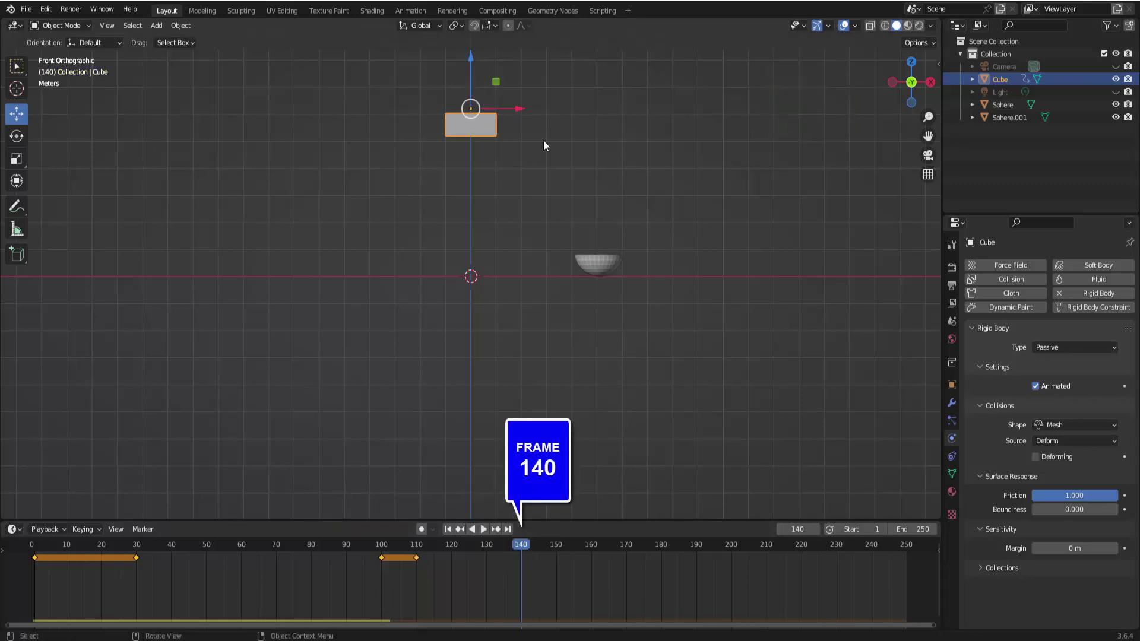
pyautogui.moveTo(516, 110); pyautogui.dragTo(594, 120)
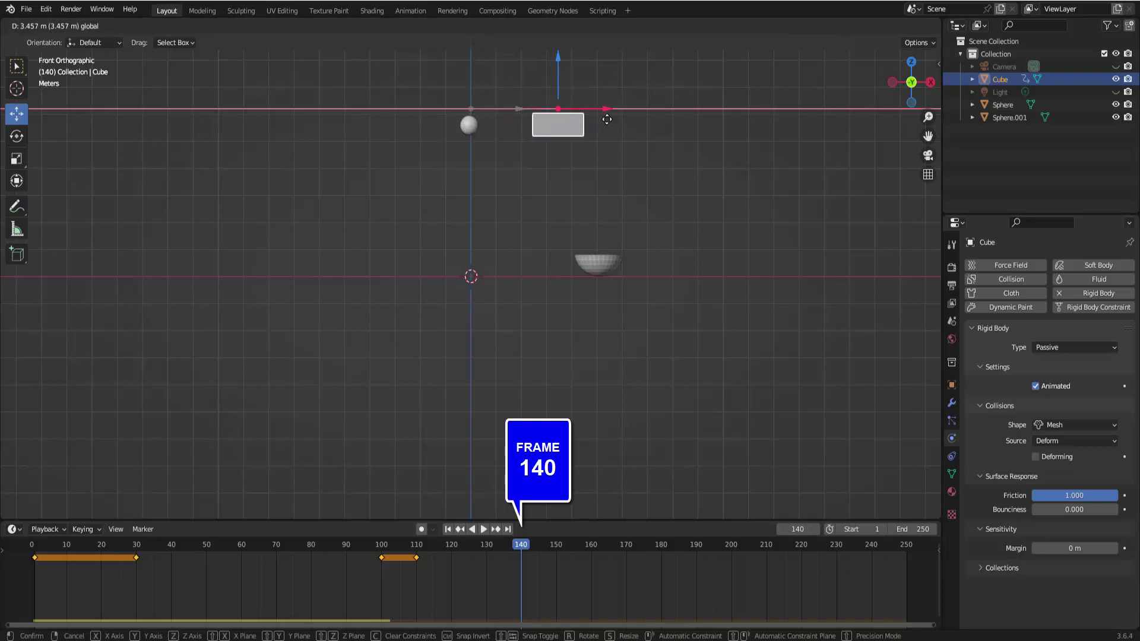
pyautogui.moveTo(613, 118); pyautogui.dragTo(612, 118)
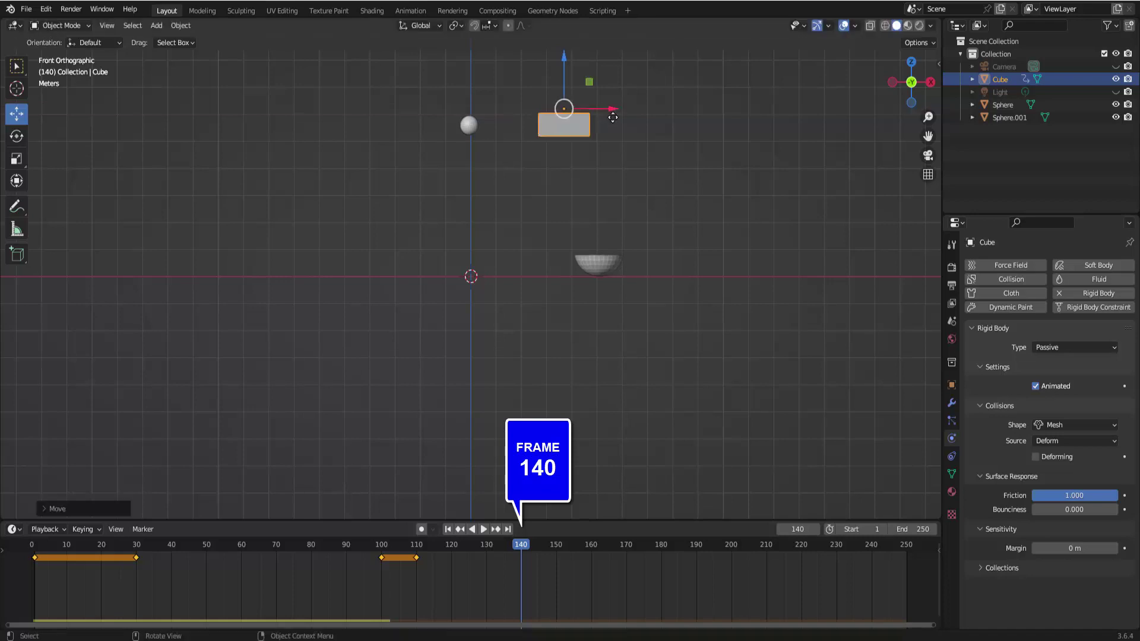
pyautogui.press('i')
pyautogui.click(760, 152)
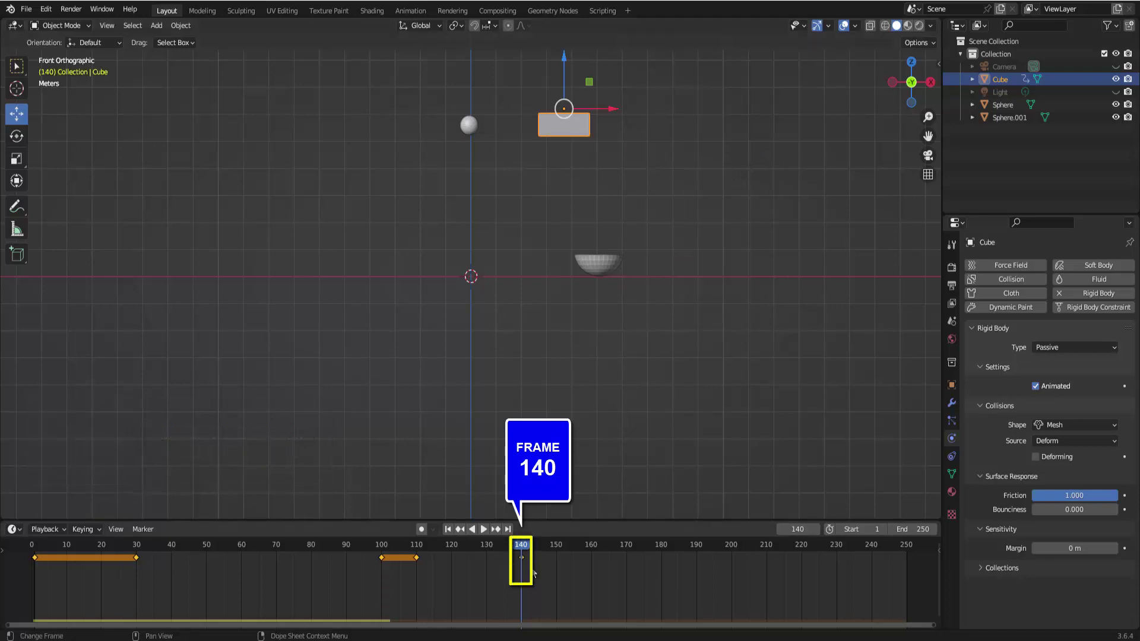
# - At frame 161, tilt the box about 67° and keyframe location and rotation, then return to frame 1
pyautogui.click(560, 551)
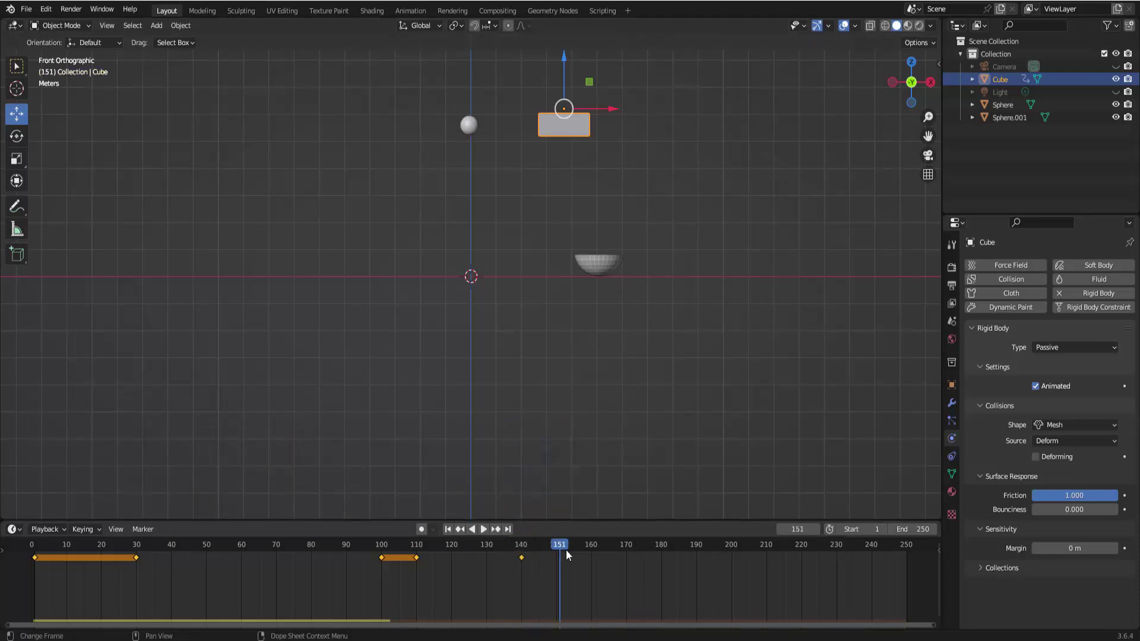
pyautogui.click(593, 546)
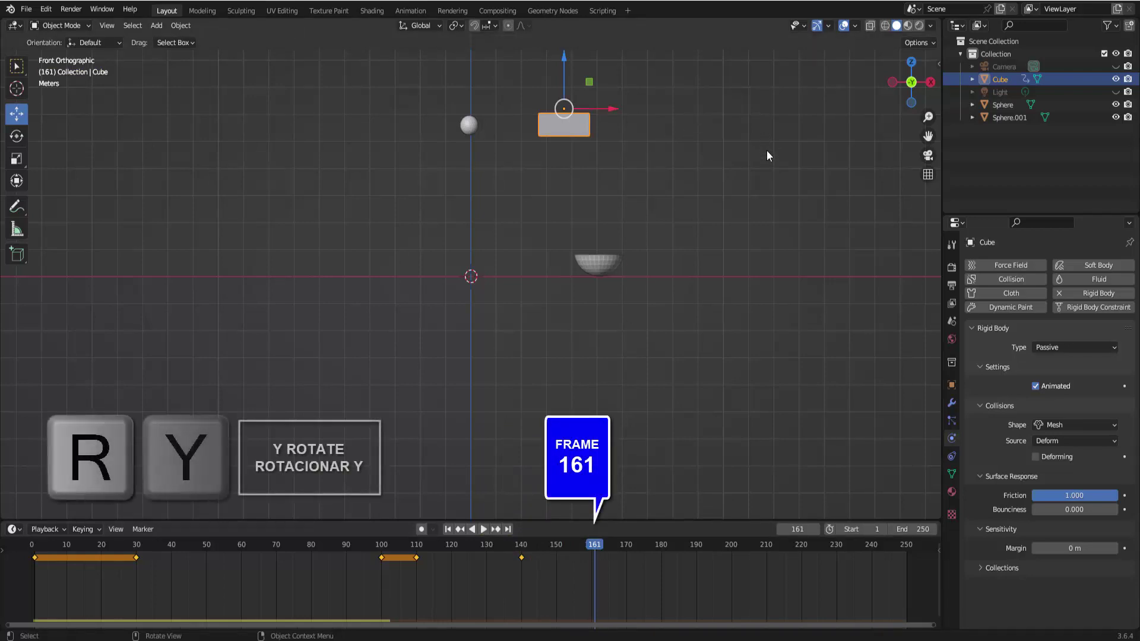
pyautogui.press('r')
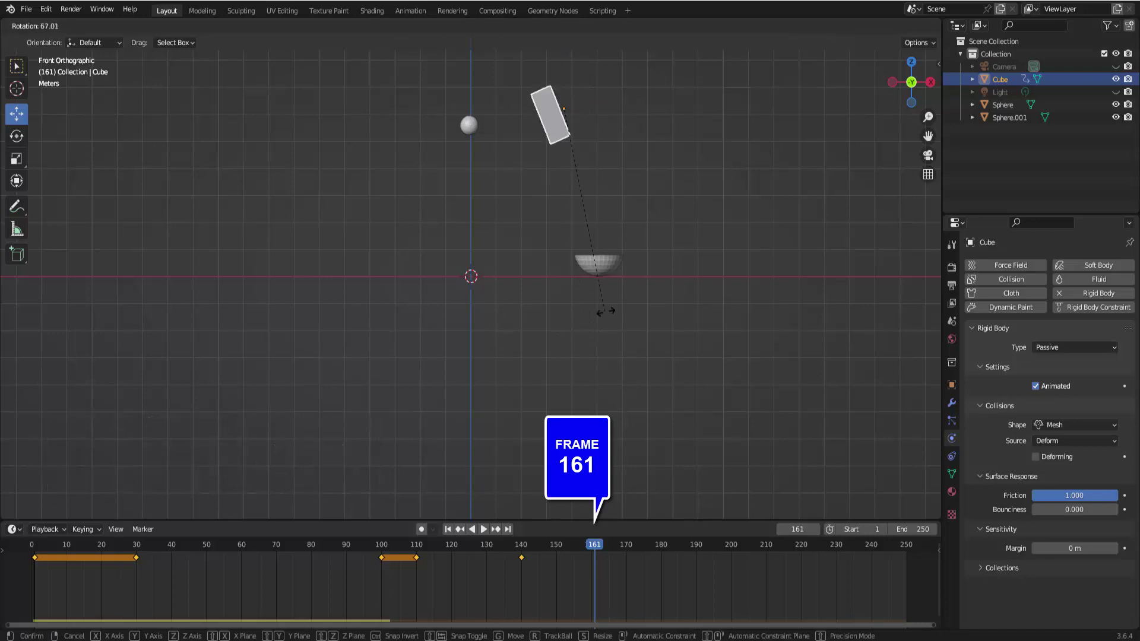
pyautogui.click(605, 311)
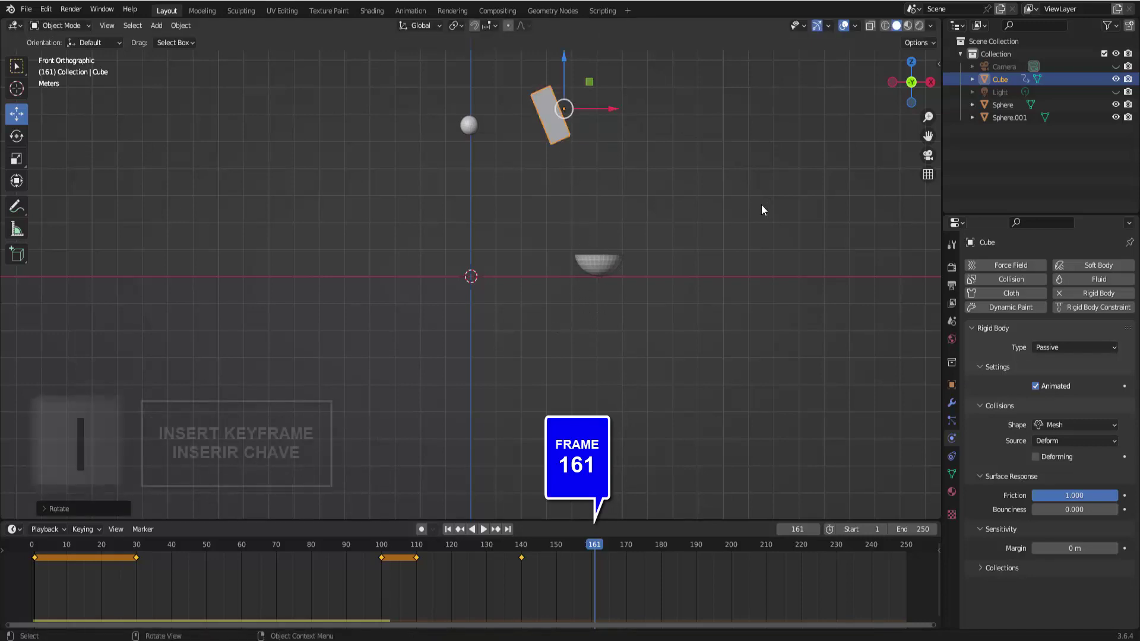
pyautogui.press('i')
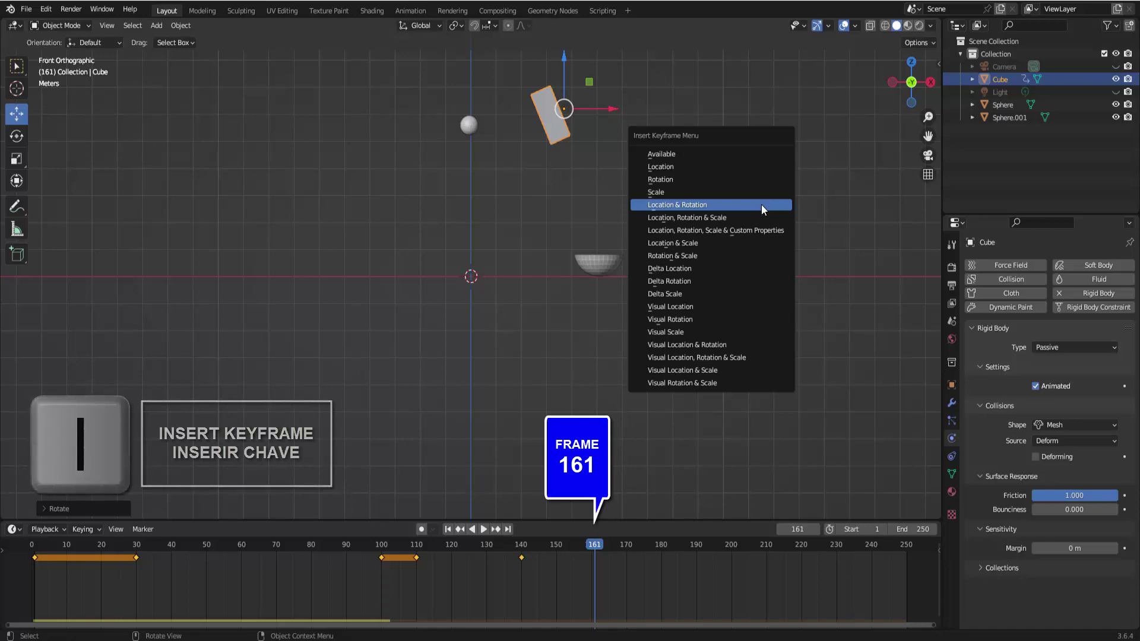
pyautogui.click(762, 205)
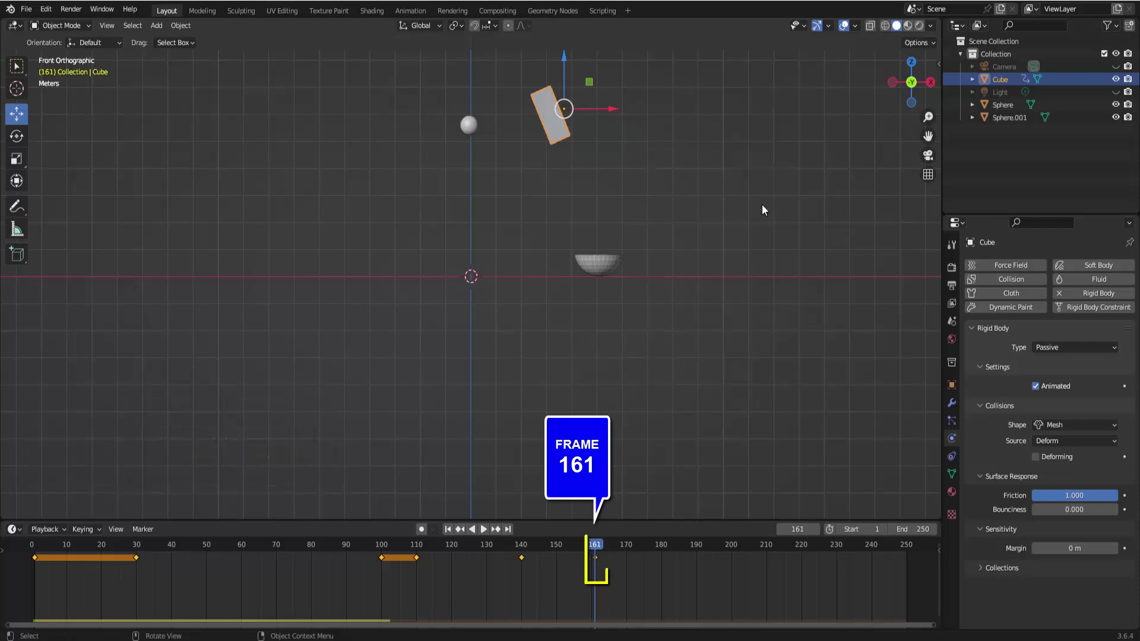
pyautogui.click(448, 529)
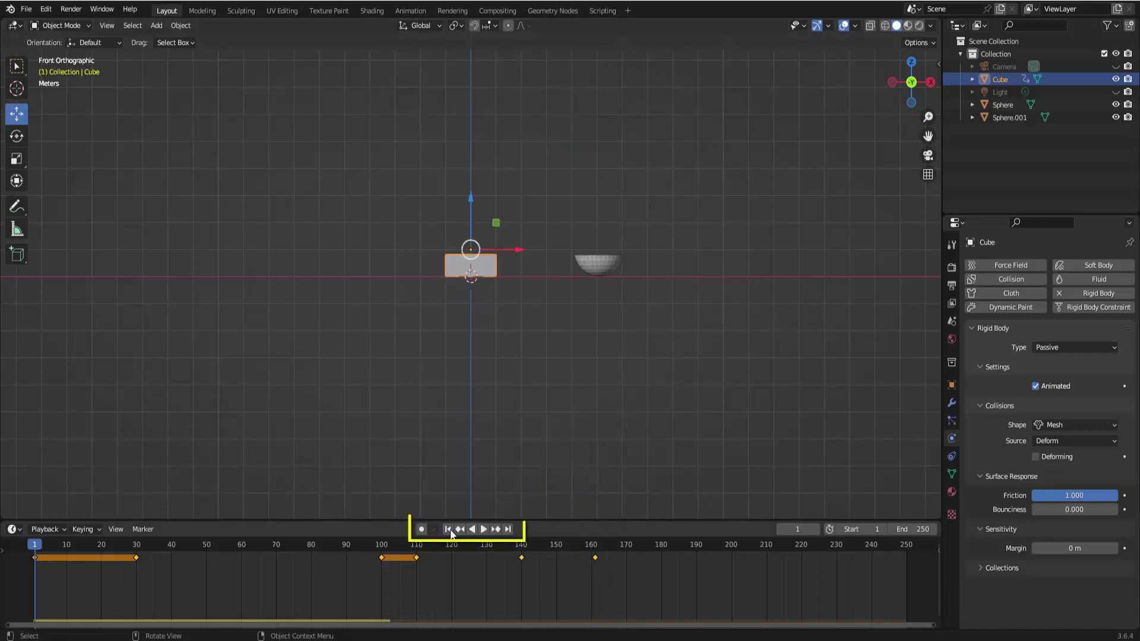
# - Play the animation, then set the scene end frame to 350
pyautogui.click(484, 530)
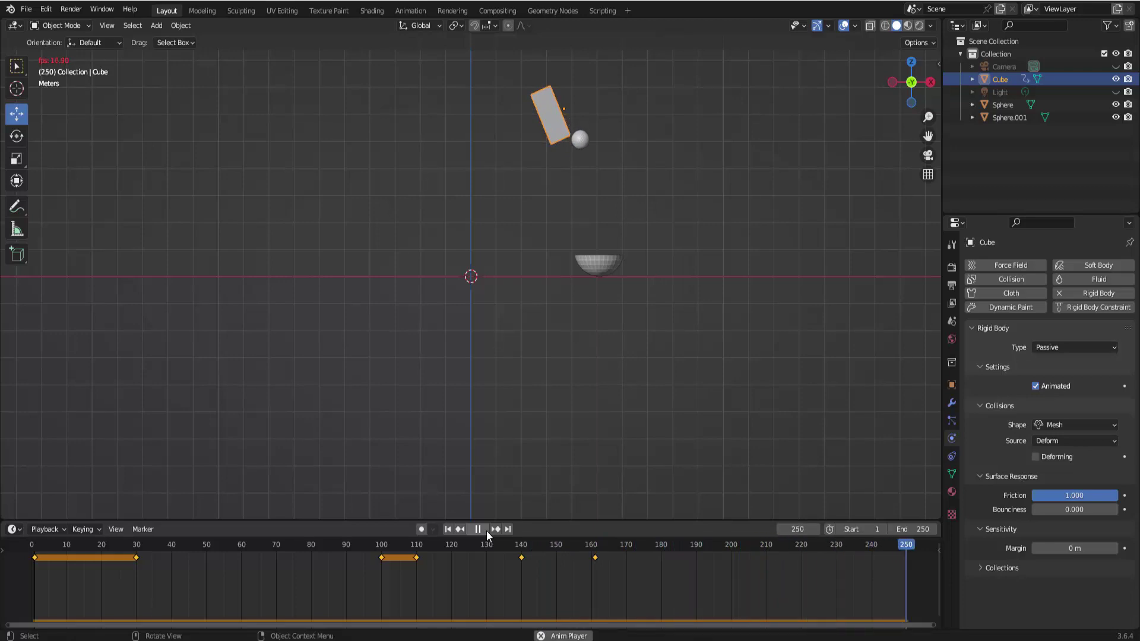
pyautogui.click(486, 531)
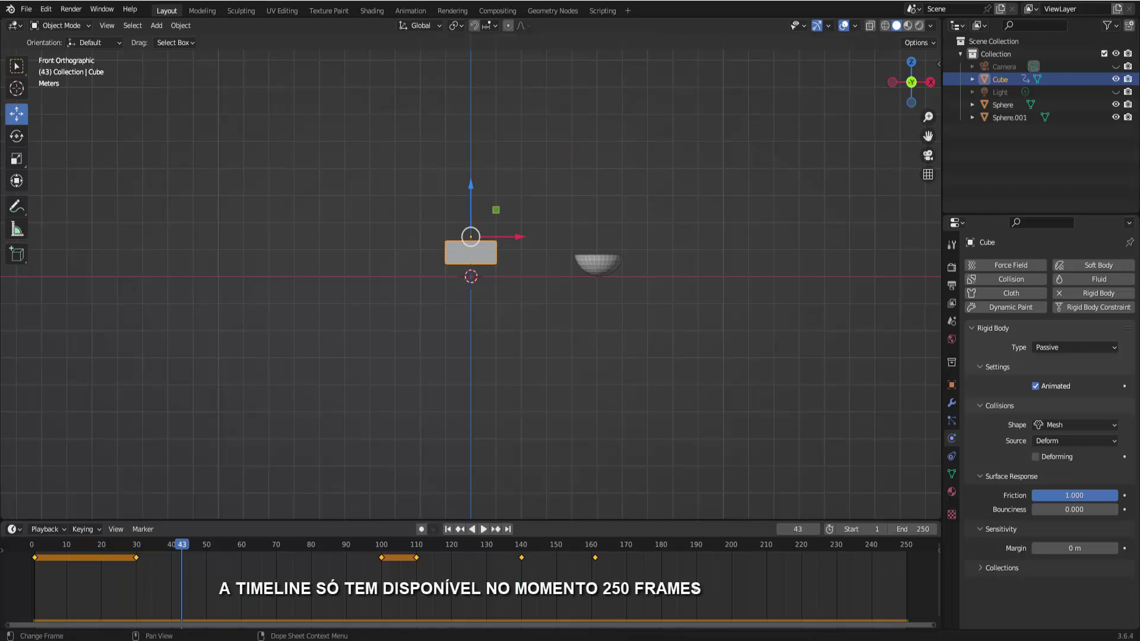
pyautogui.click(912, 530)
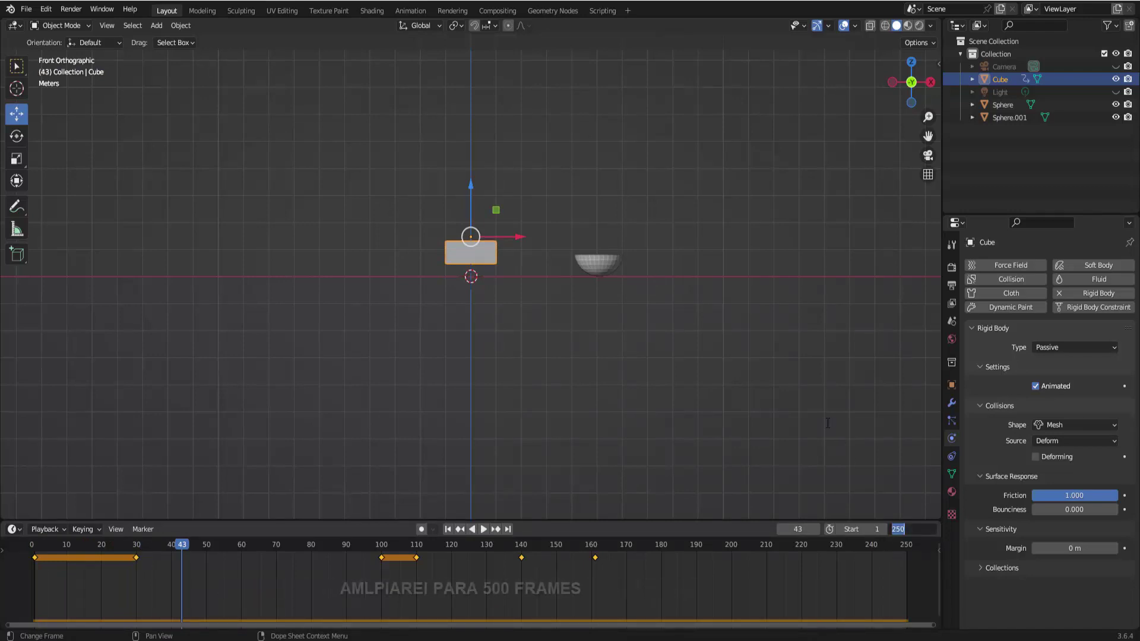
pyautogui.write('50')
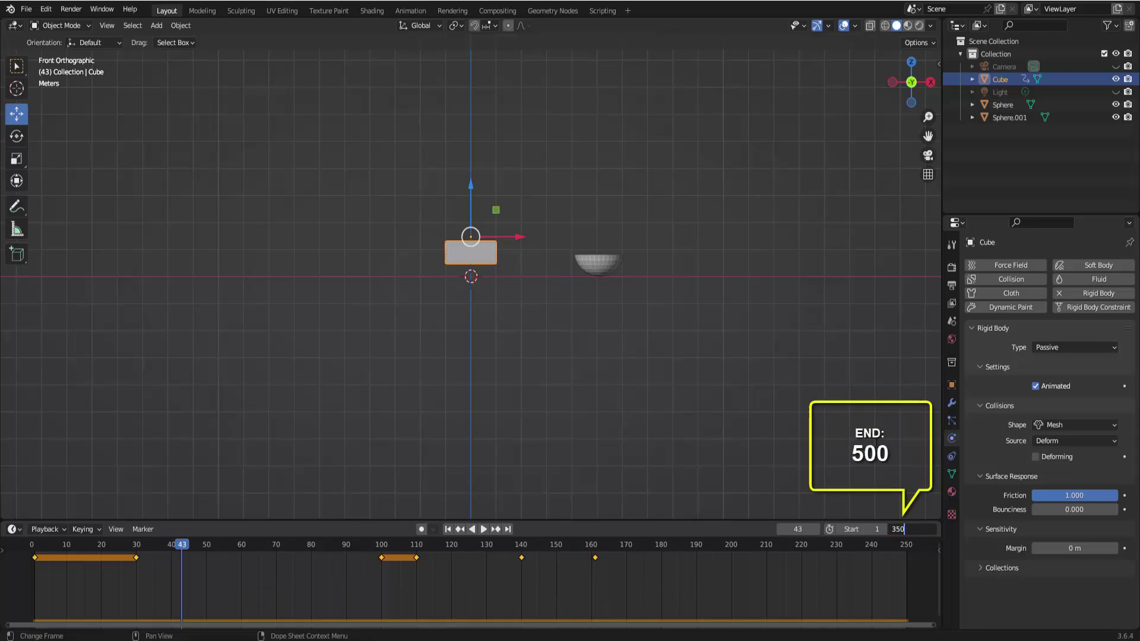
pyautogui.press('Return')
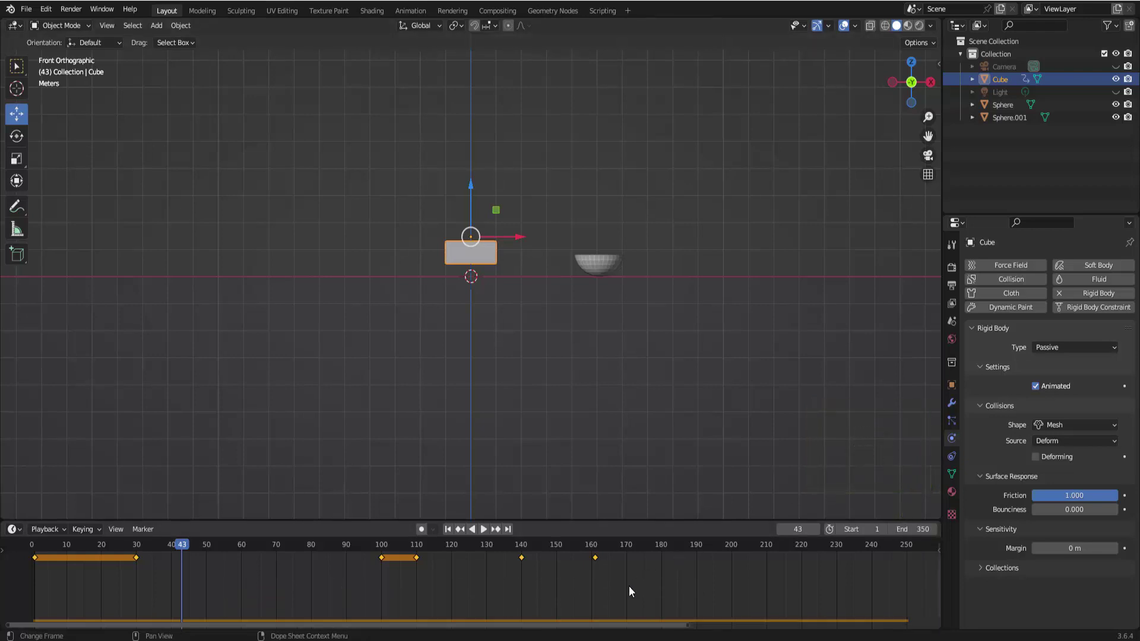
# - Replay the full animation from frame 1 to watch the box tip the sphere, stopping at frame 322
pyautogui.scroll(-2, 628, 586)
pyautogui.scroll(-1, 629, 588)
pyautogui.scroll(-2, 628, 591)
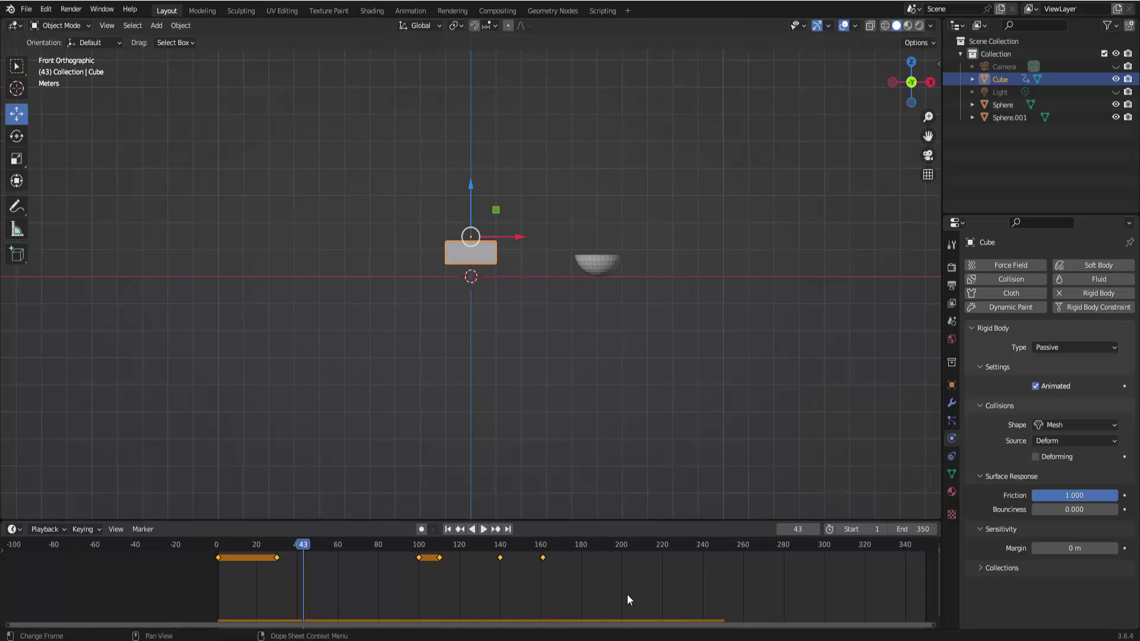
pyautogui.scroll(-1, 625, 595)
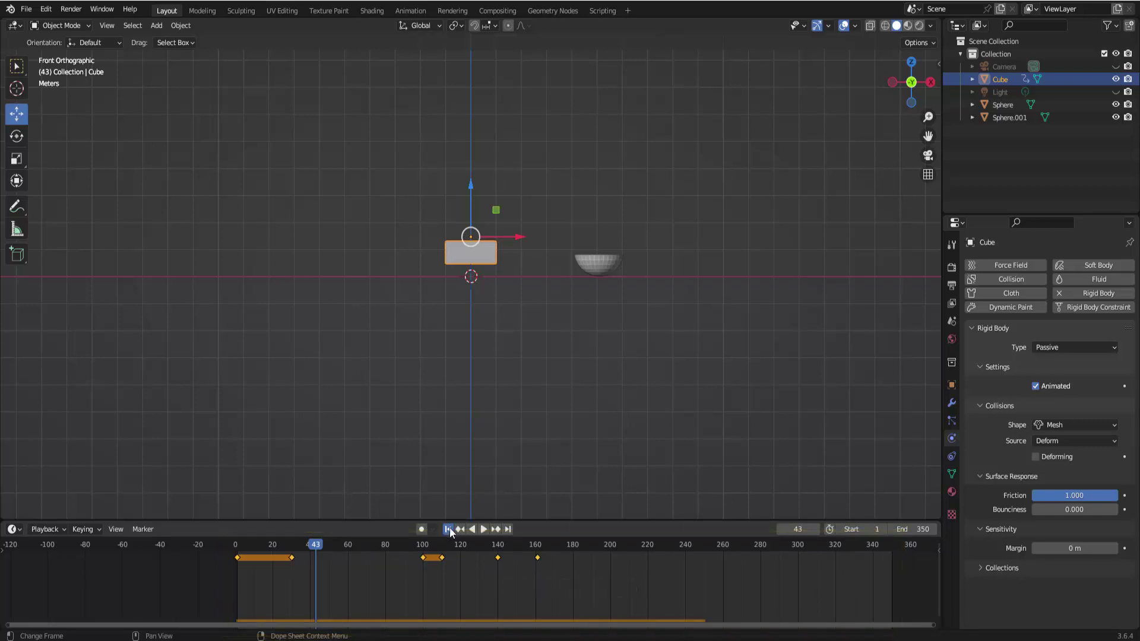
pyautogui.click(449, 529)
pyautogui.click(483, 529)
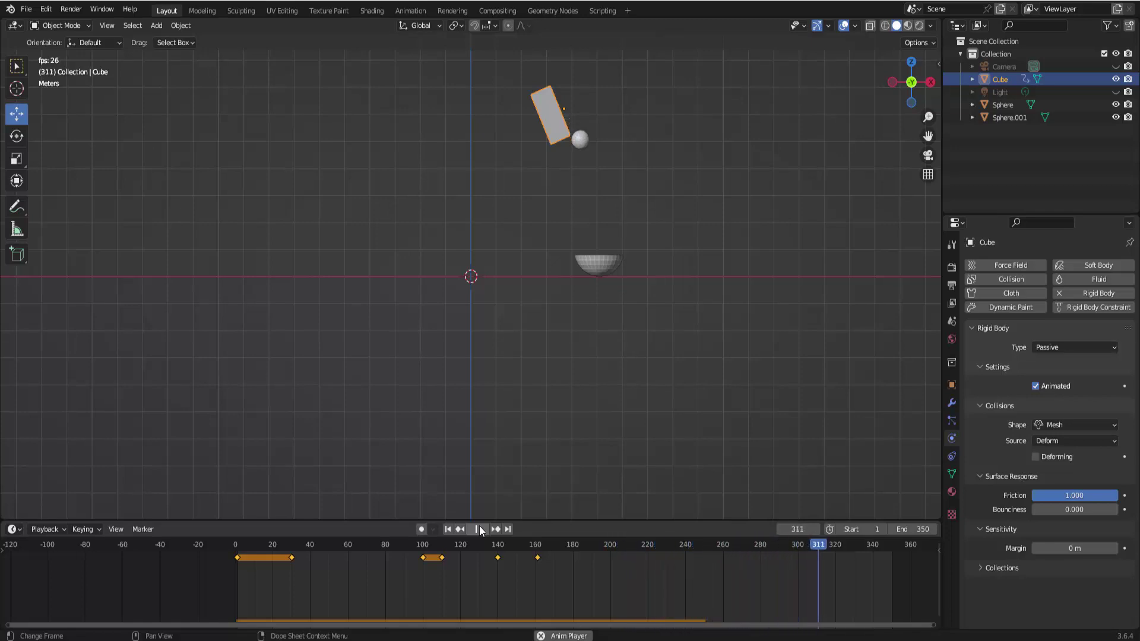
pyautogui.click(480, 528)
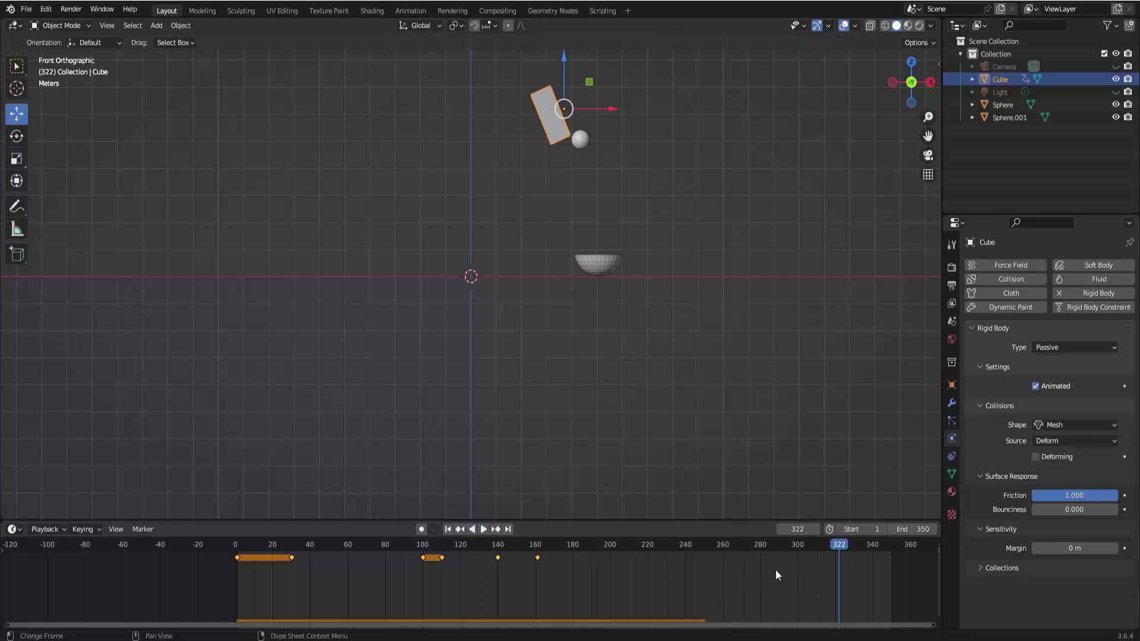
# - In Scene properties, set the Rigid Body World cache end frame to 350
pyautogui.click(953, 322)
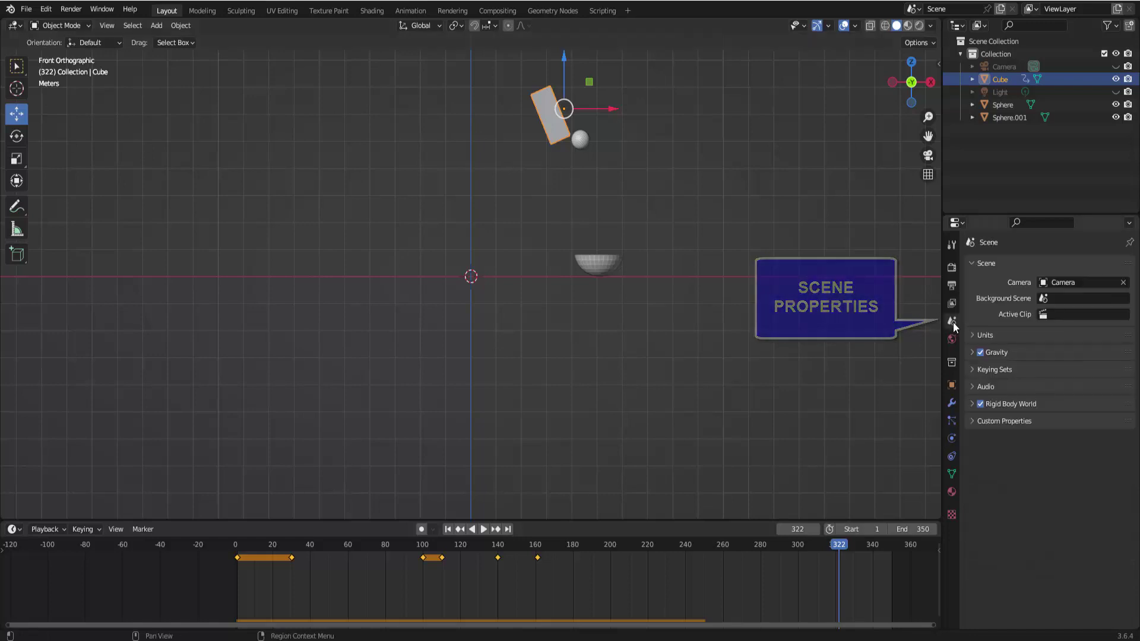
pyautogui.click(971, 403)
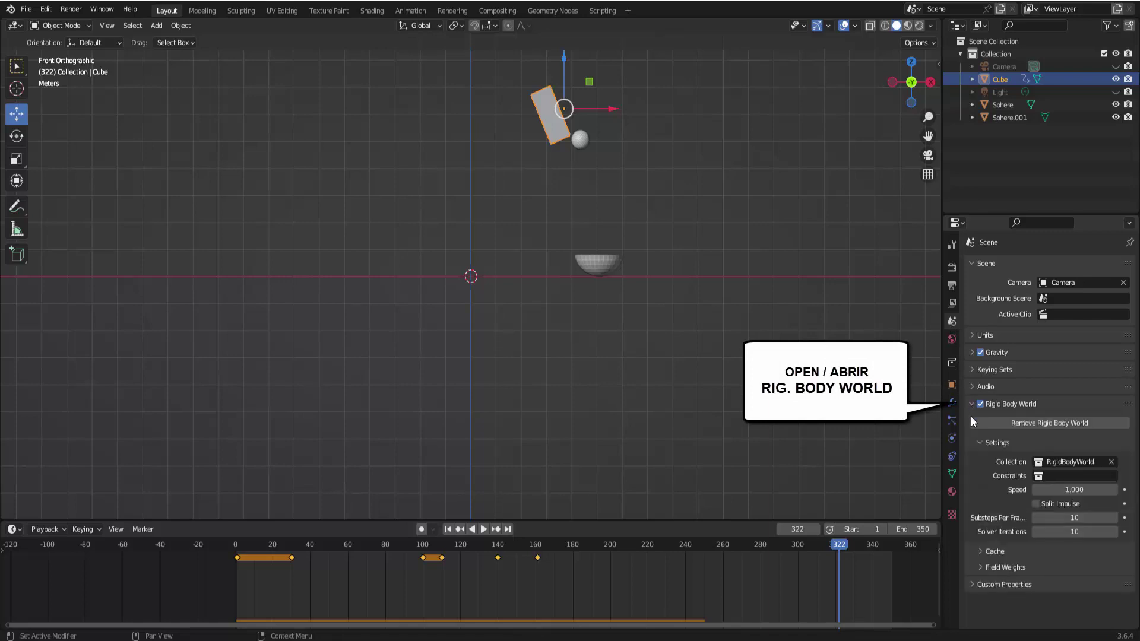
pyautogui.click(979, 553)
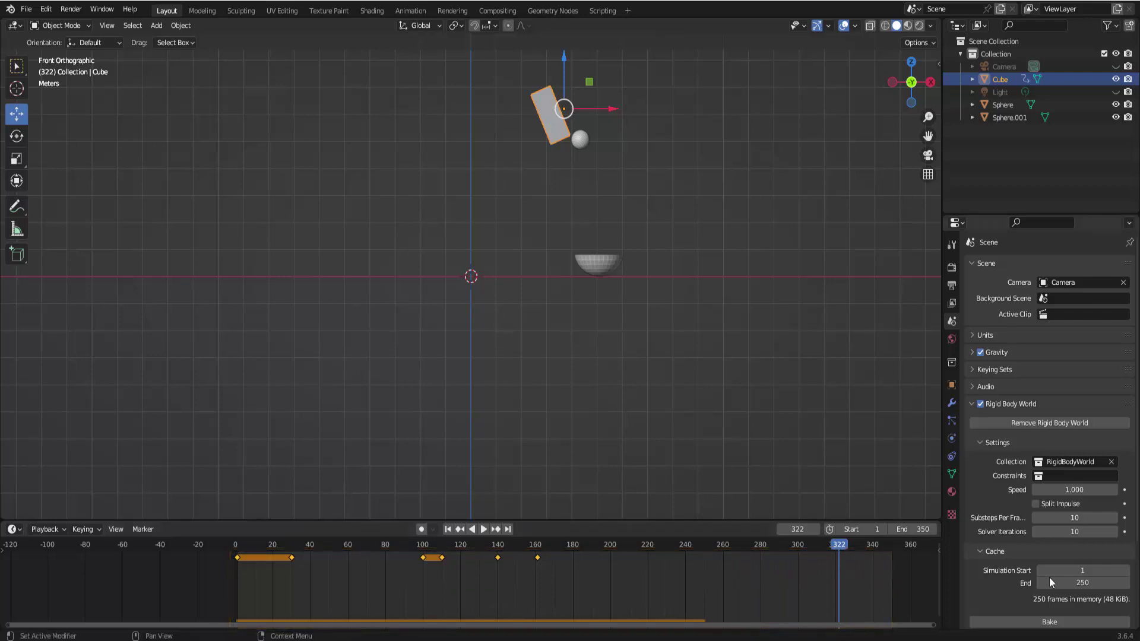
pyautogui.click(1082, 582)
pyautogui.write('3')
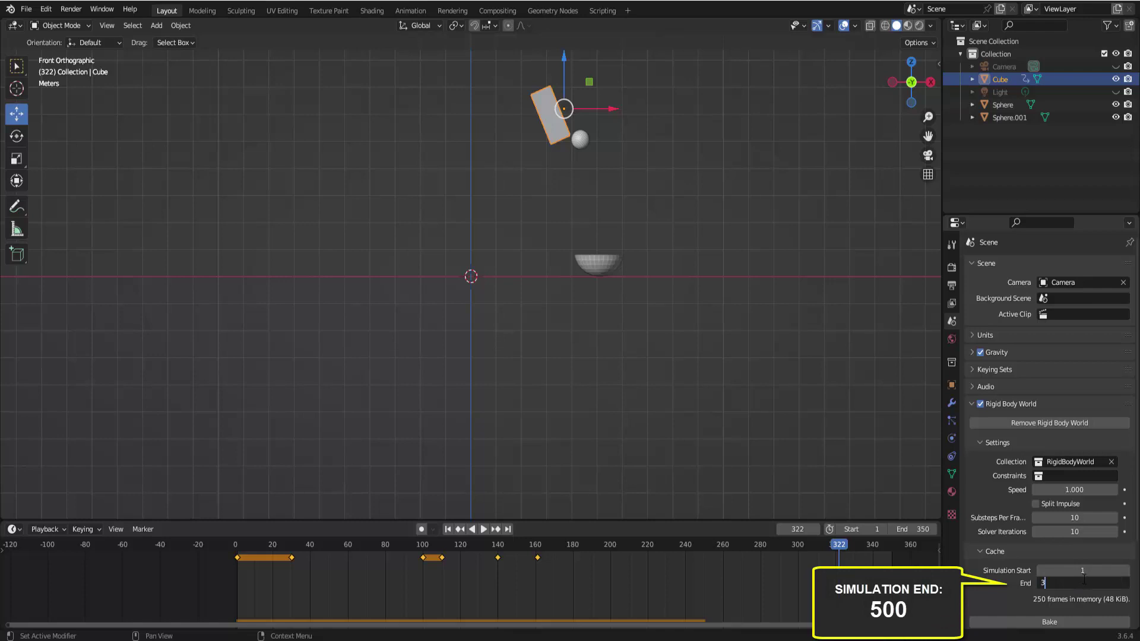
pyautogui.write('50')
pyautogui.press('Return')
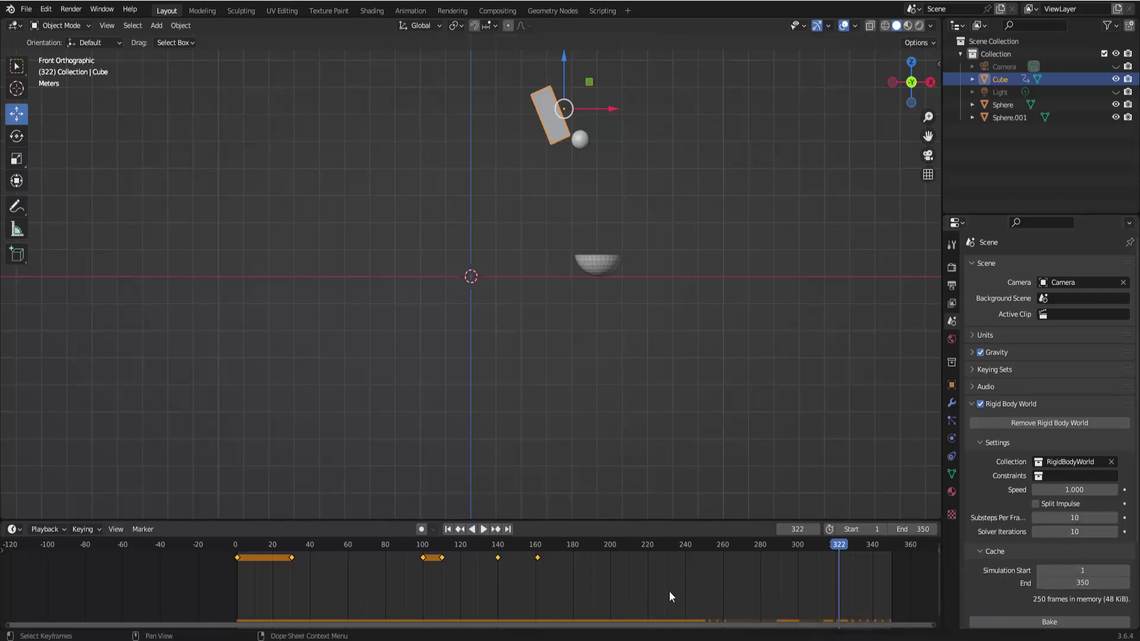
pyautogui.scroll(-4, 1017, 596)
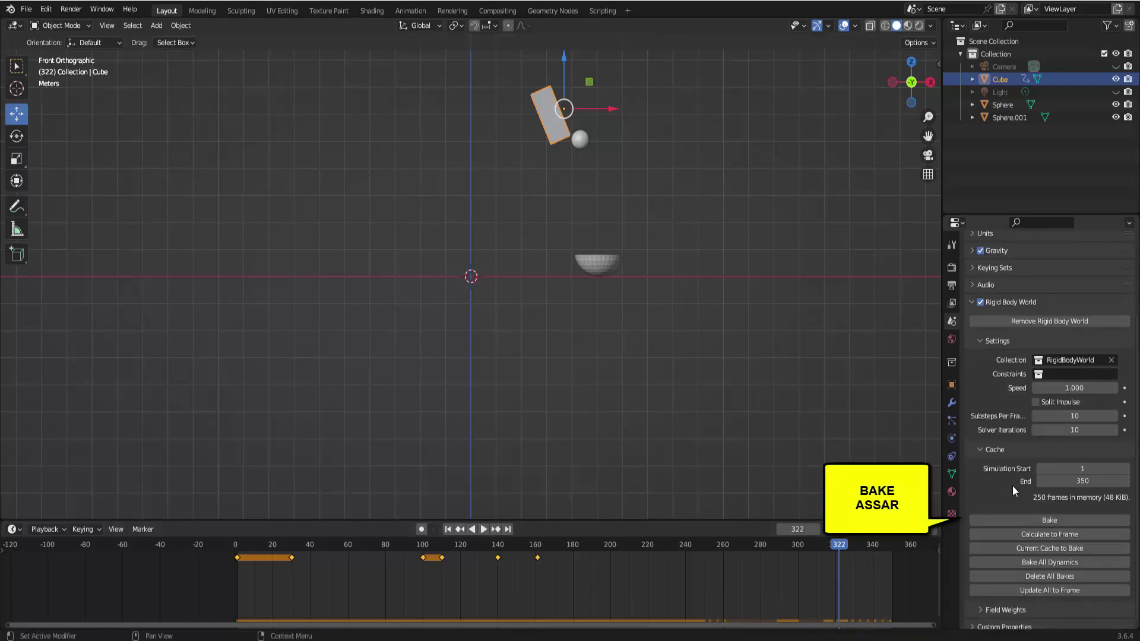
# - Bake the 350-frame rigid body simulation and play it back, orbiting to watch the sphere land in the bowl
pyautogui.click(1043, 518)
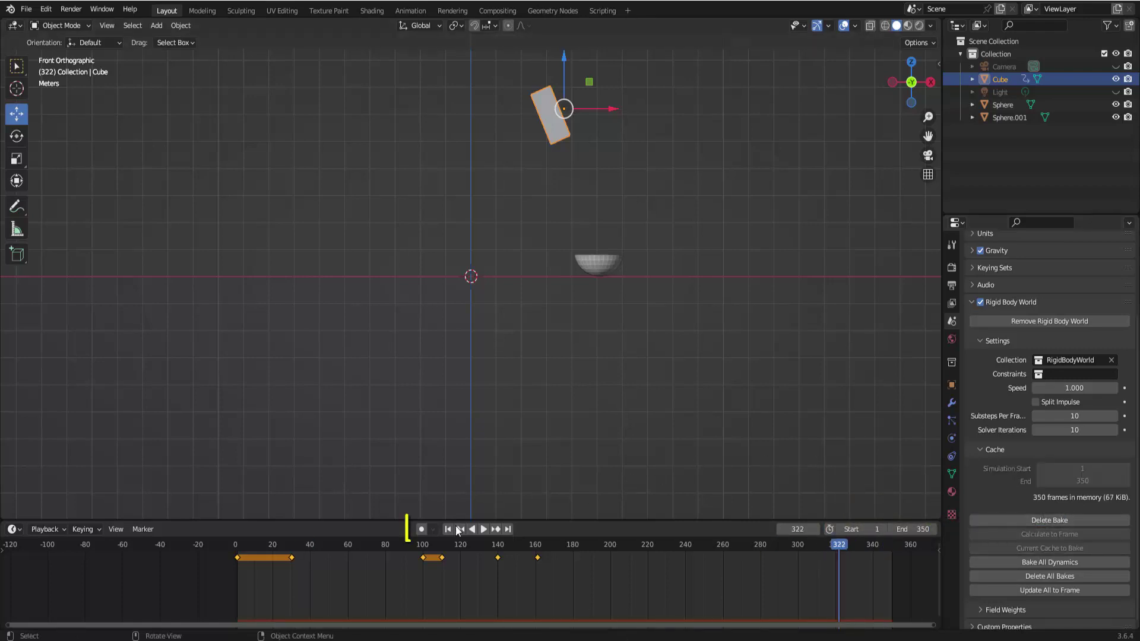
pyautogui.click(482, 529)
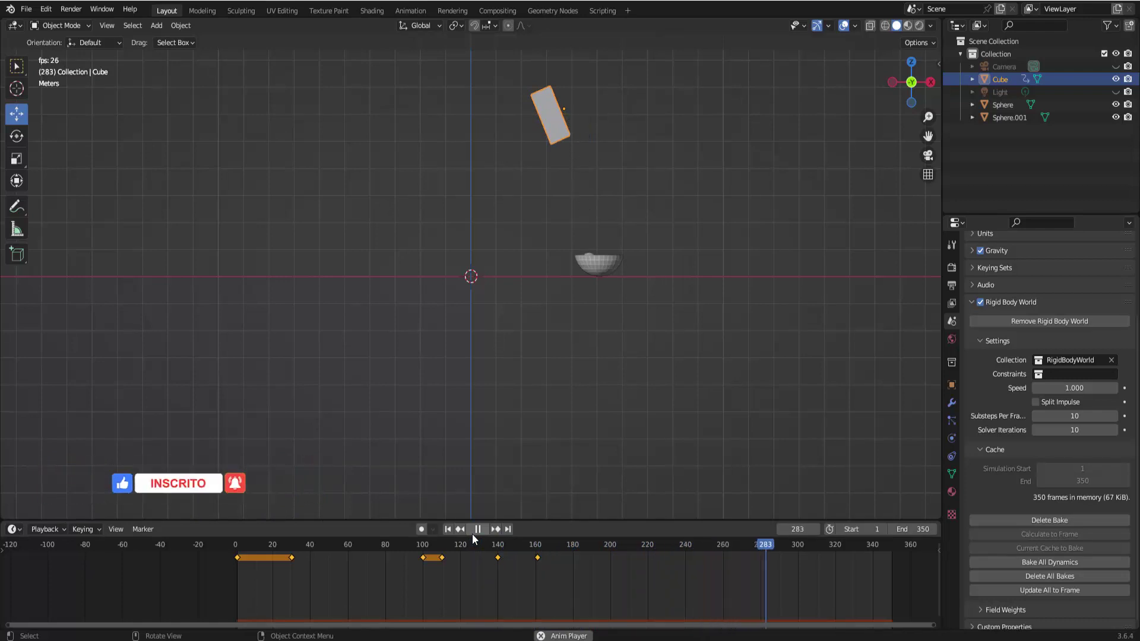
pyautogui.moveTo(633, 363); pyautogui.dragTo(623, 426, button='middle')
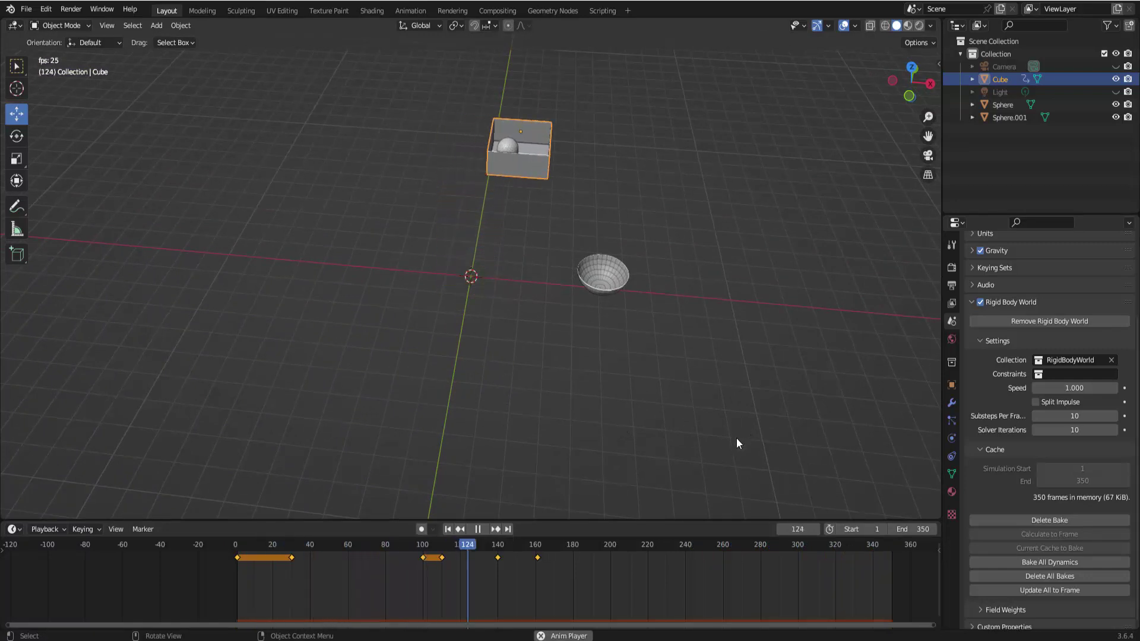
pyautogui.moveTo(736, 438); pyautogui.dragTo(665, 457, button='middle')
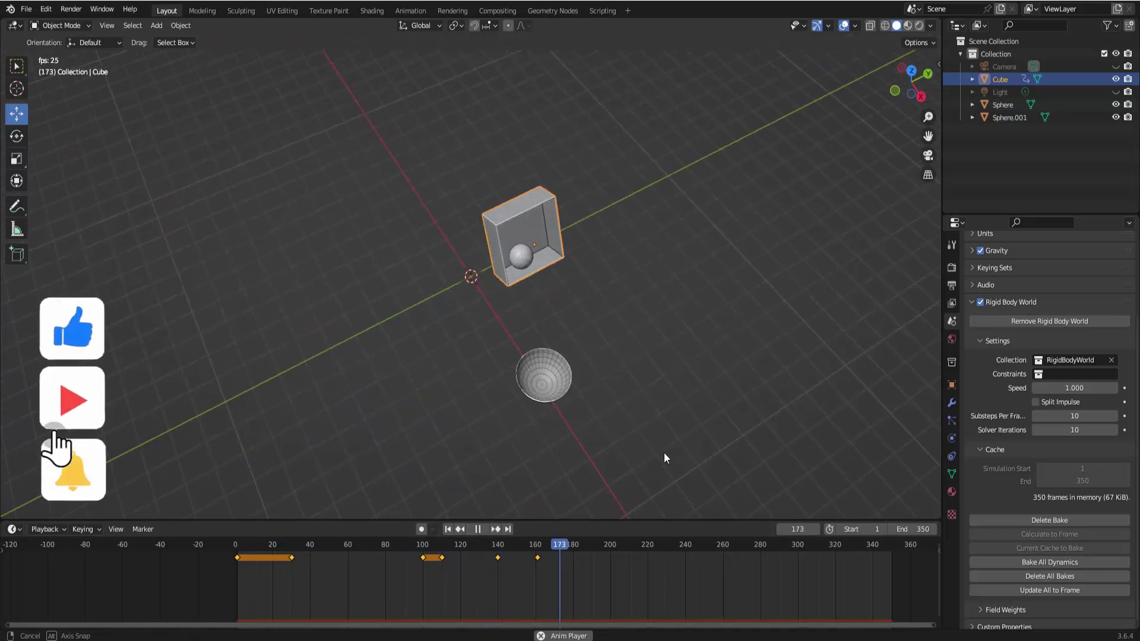